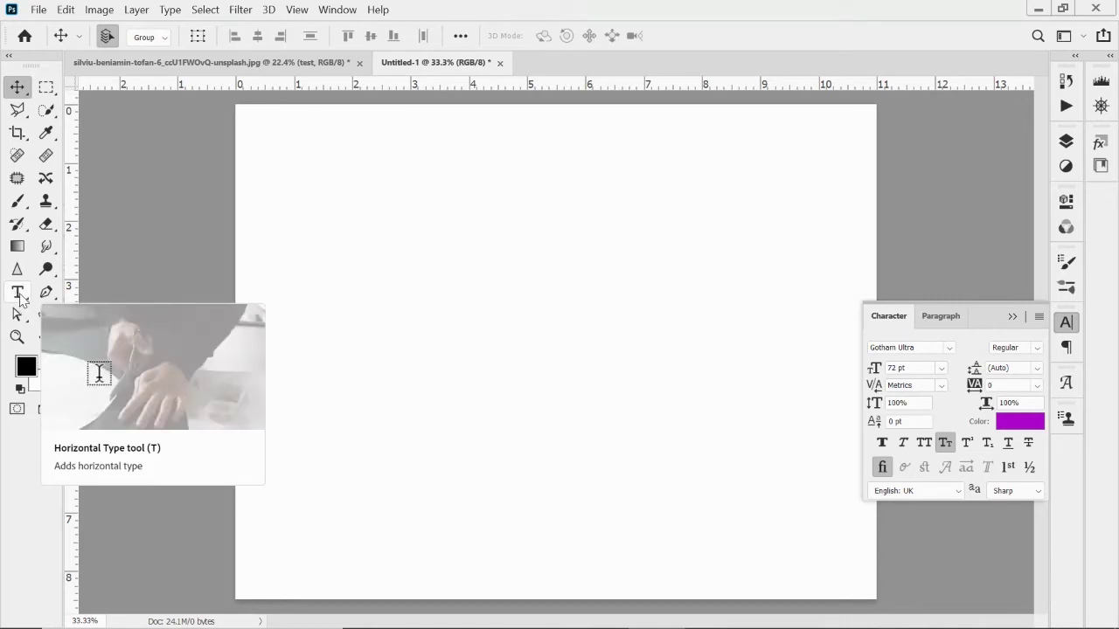
Add the horizontal text "TYPE ANYTHING I WANT" and move it fully onto the canvas near its upper edge.
click(19, 295)
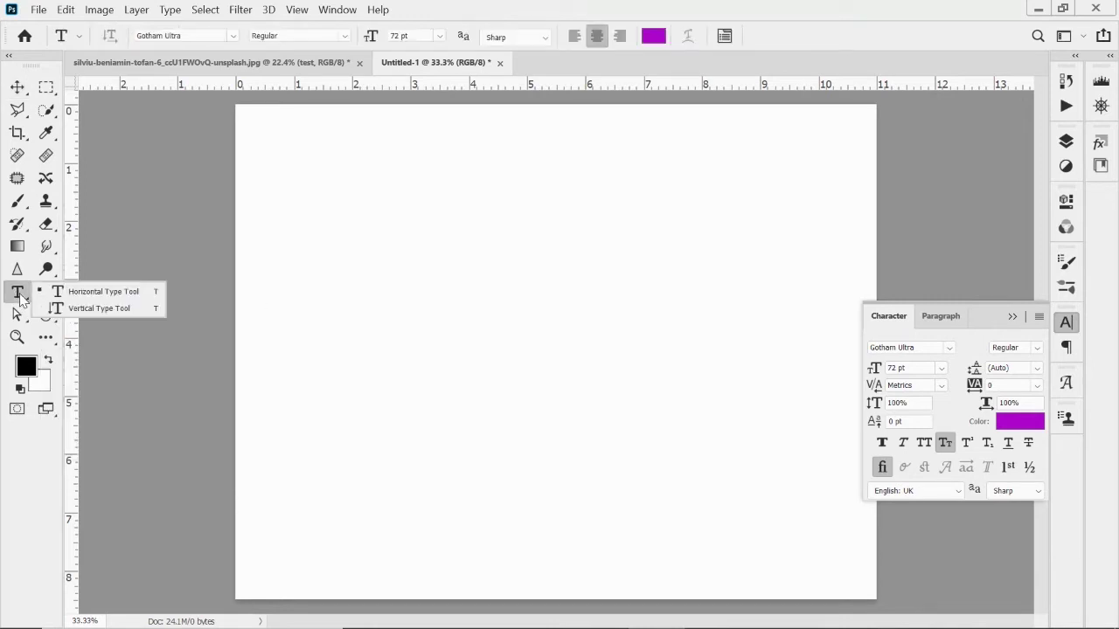
click(92, 292)
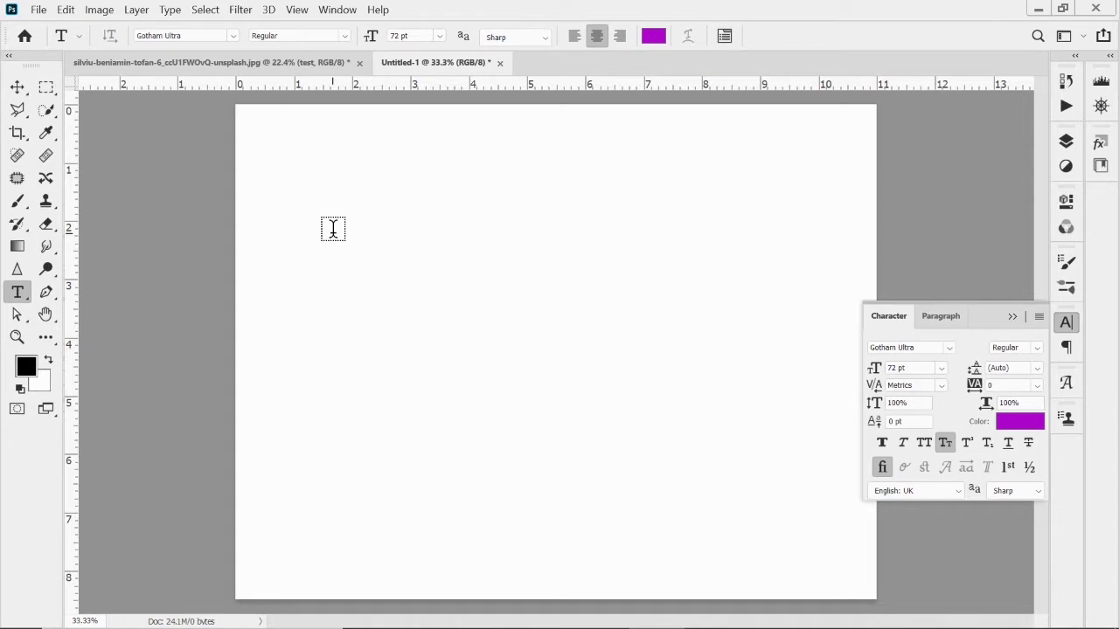
click(332, 228)
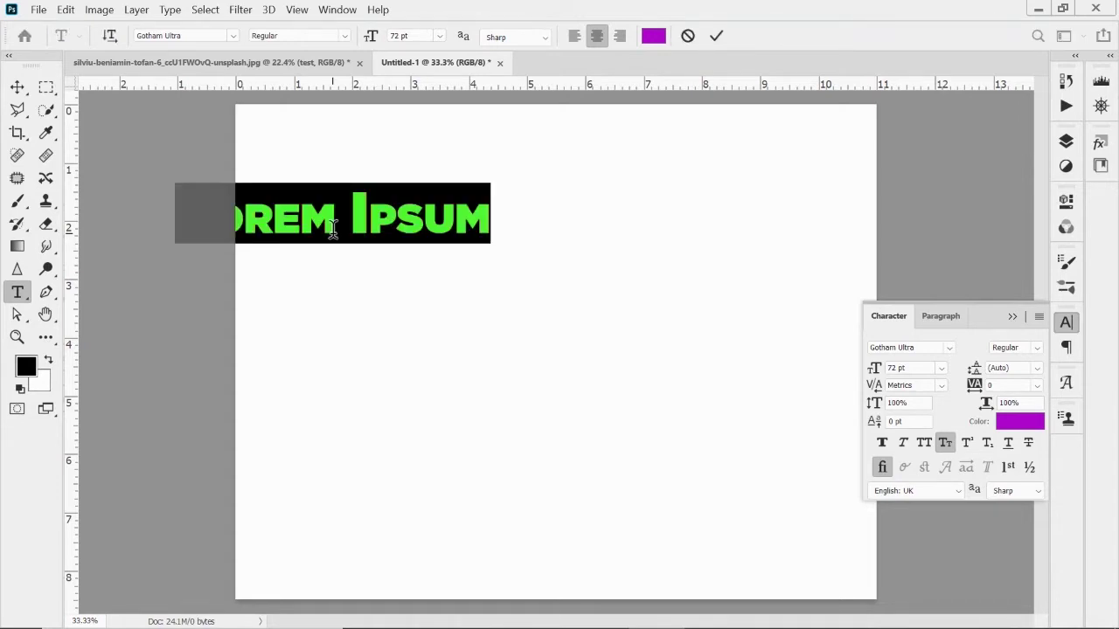
text(TYPE)
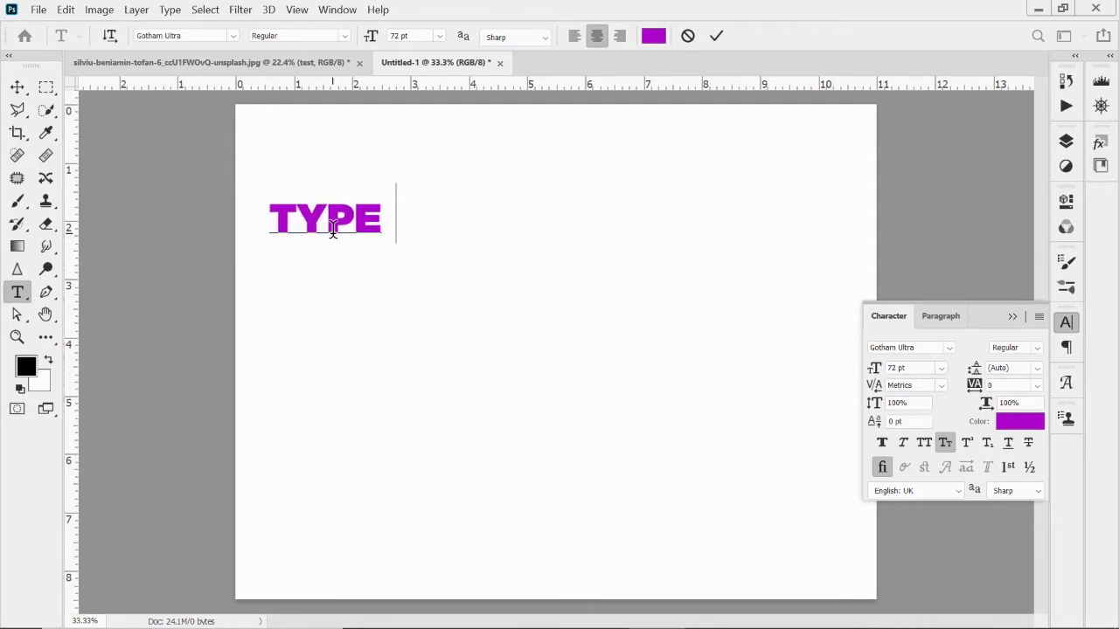
text( ANYTHING )
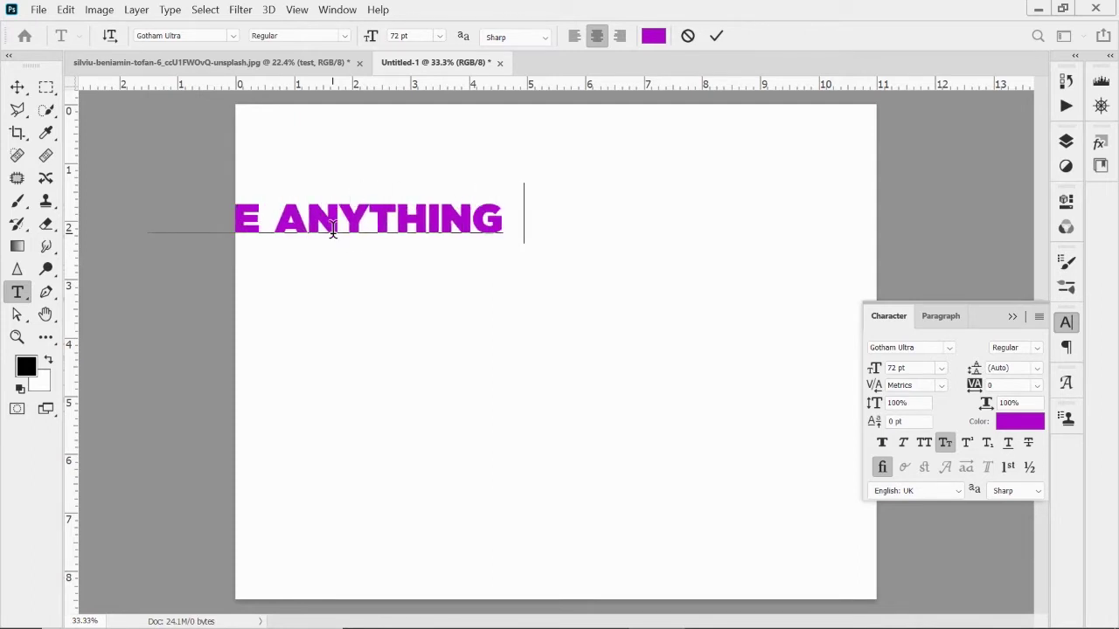
text(I WANT)
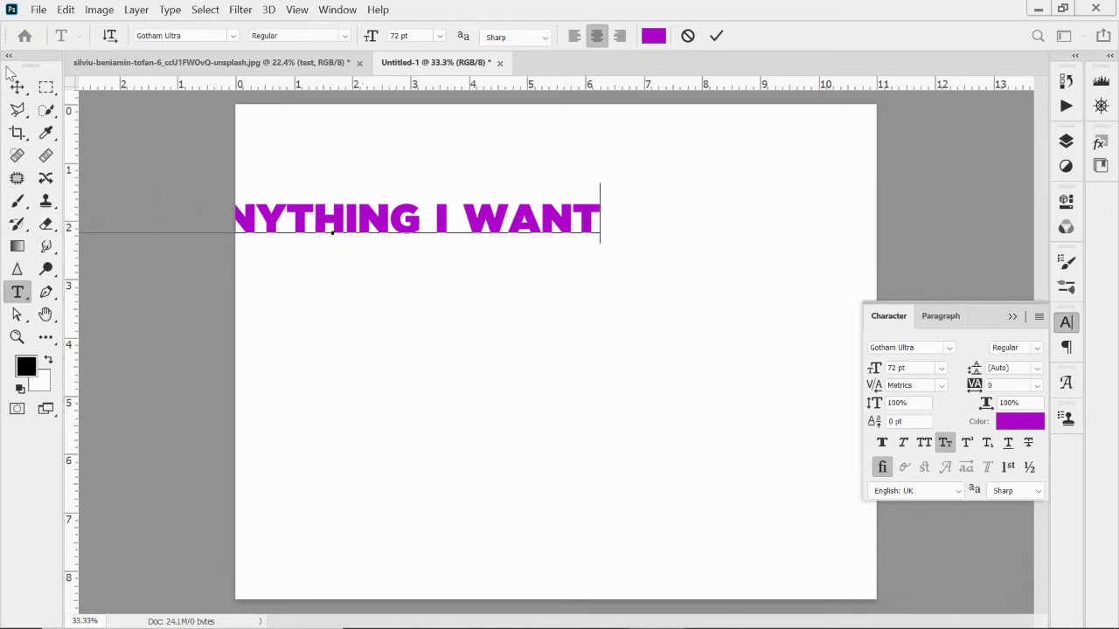
click(716, 36)
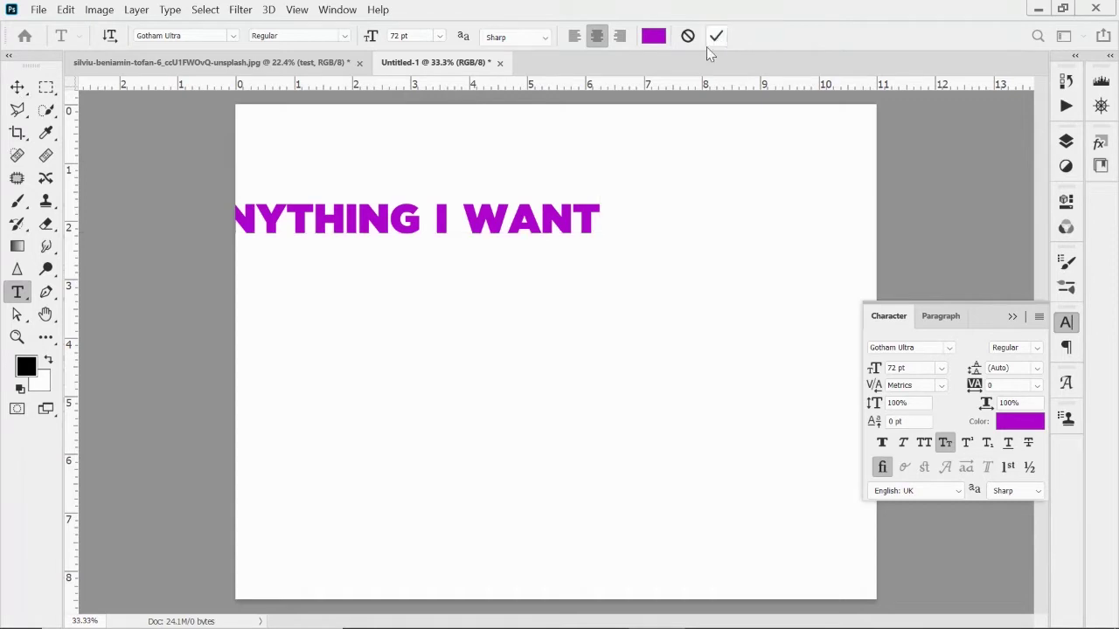
click(17, 88)
drag(320, 227, 544, 182)
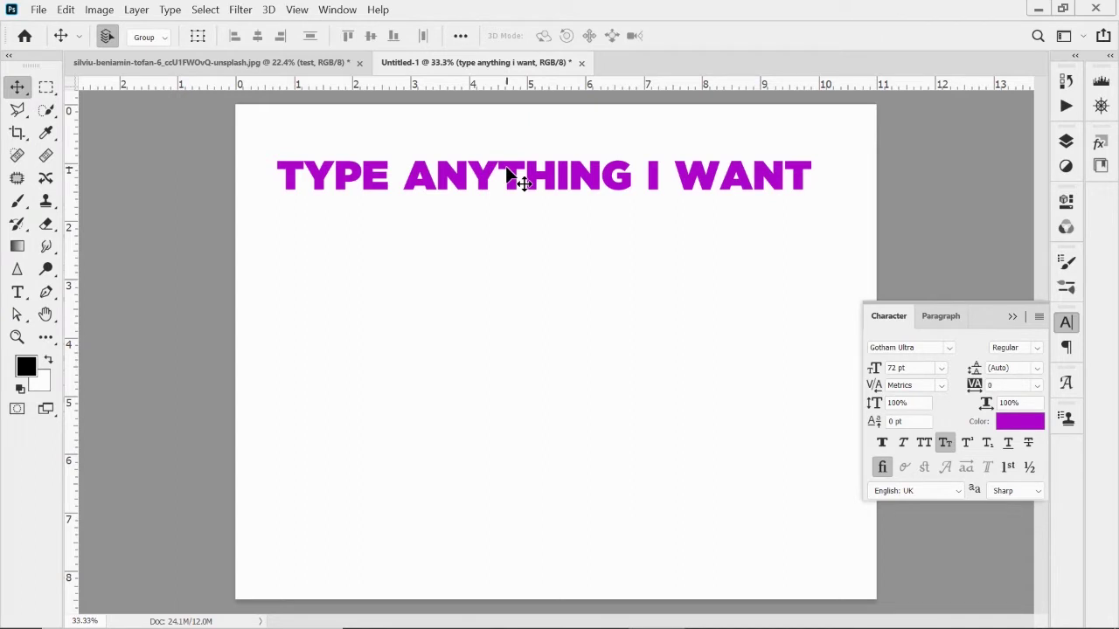
Add a second text line "START TYPING AGAIN" and move it so it sits centred beneath the first line.
click(16, 292)
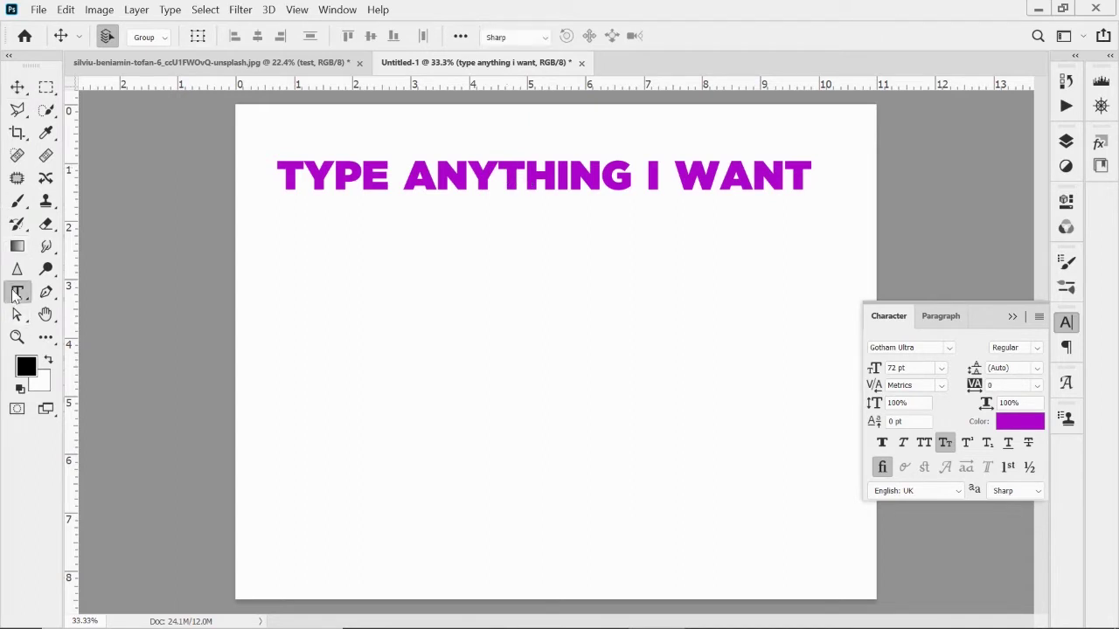
click(462, 230)
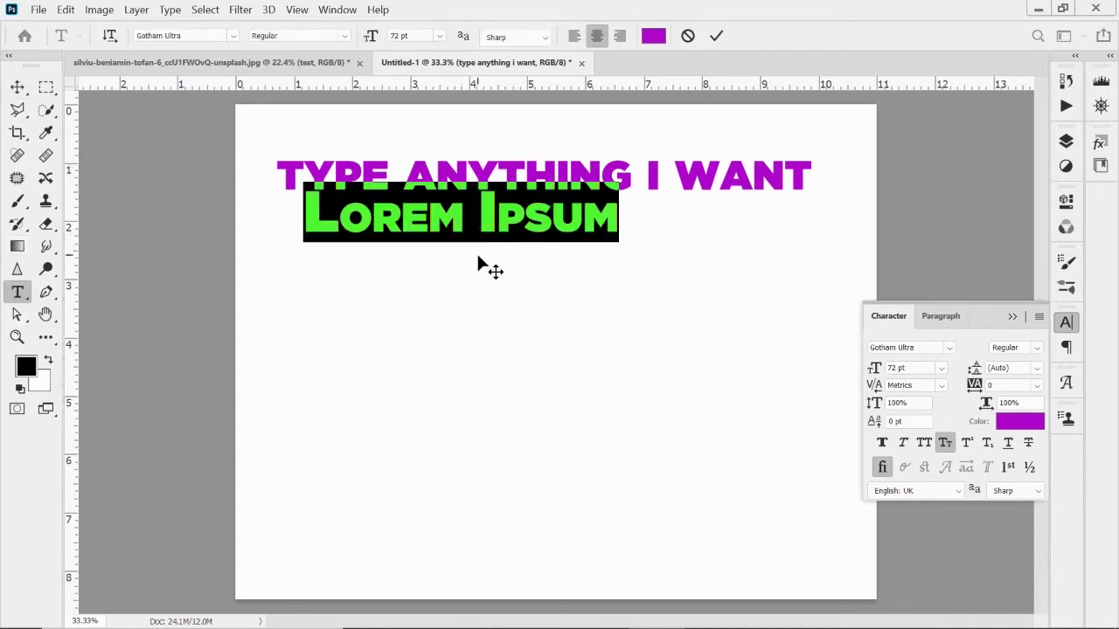
text(START TYI)
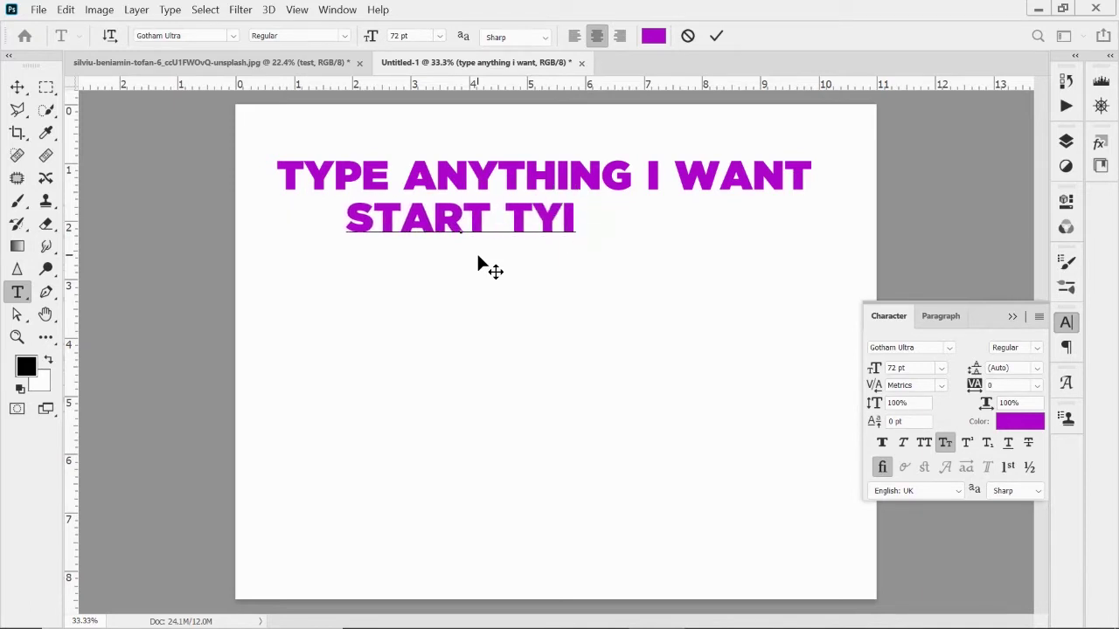
key(BackSpace)
text(IN)
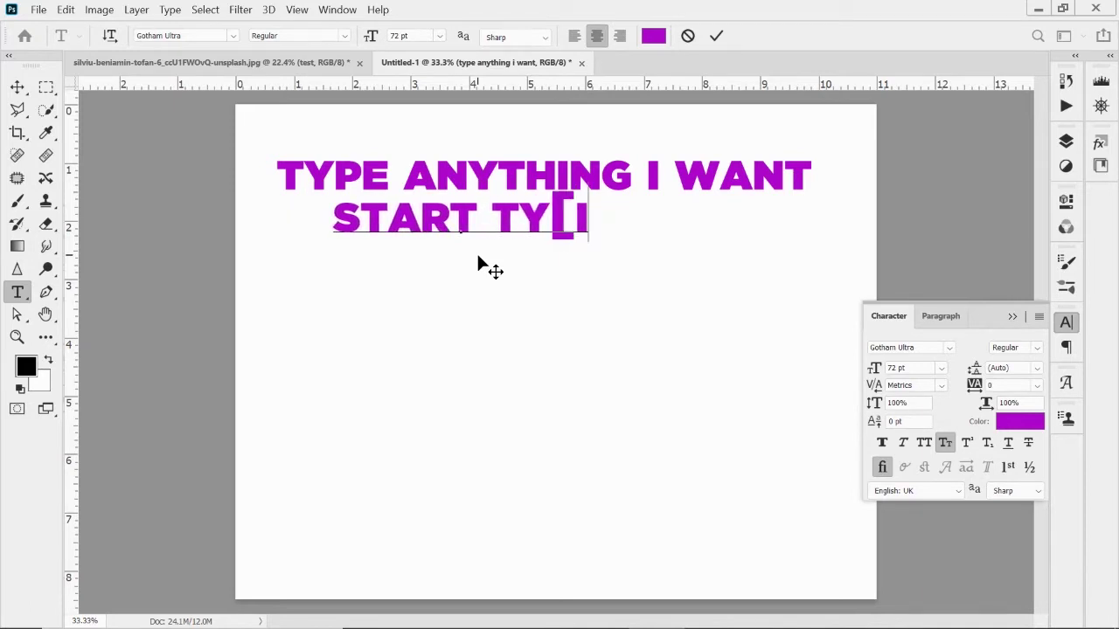
key(BackSpace)
key(BackSpace)
text(PING AGAIN)
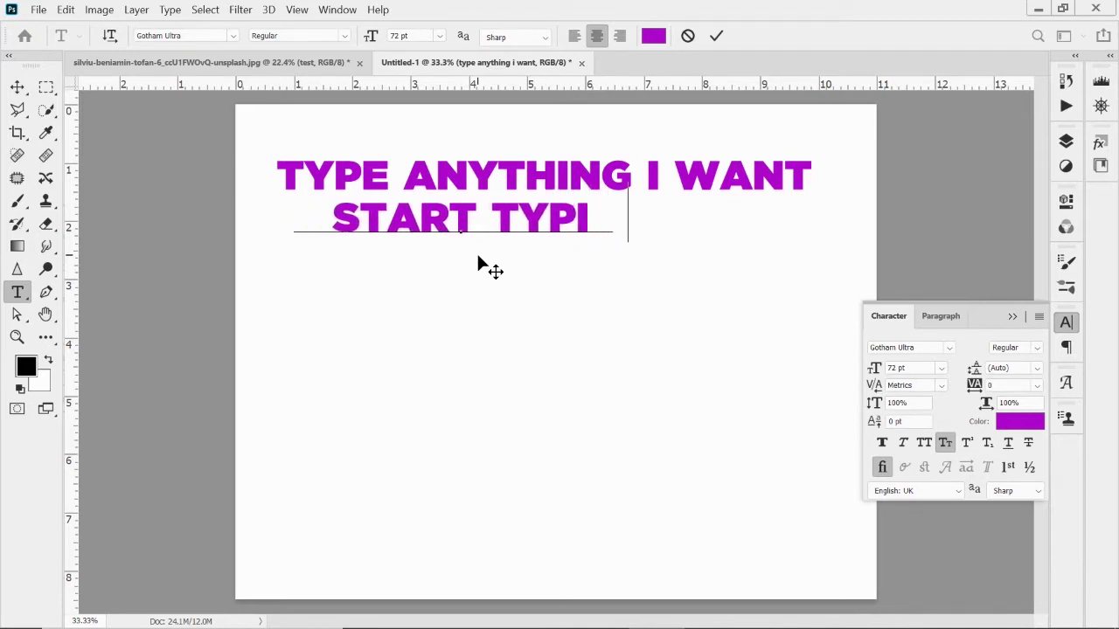
click(716, 36)
click(17, 87)
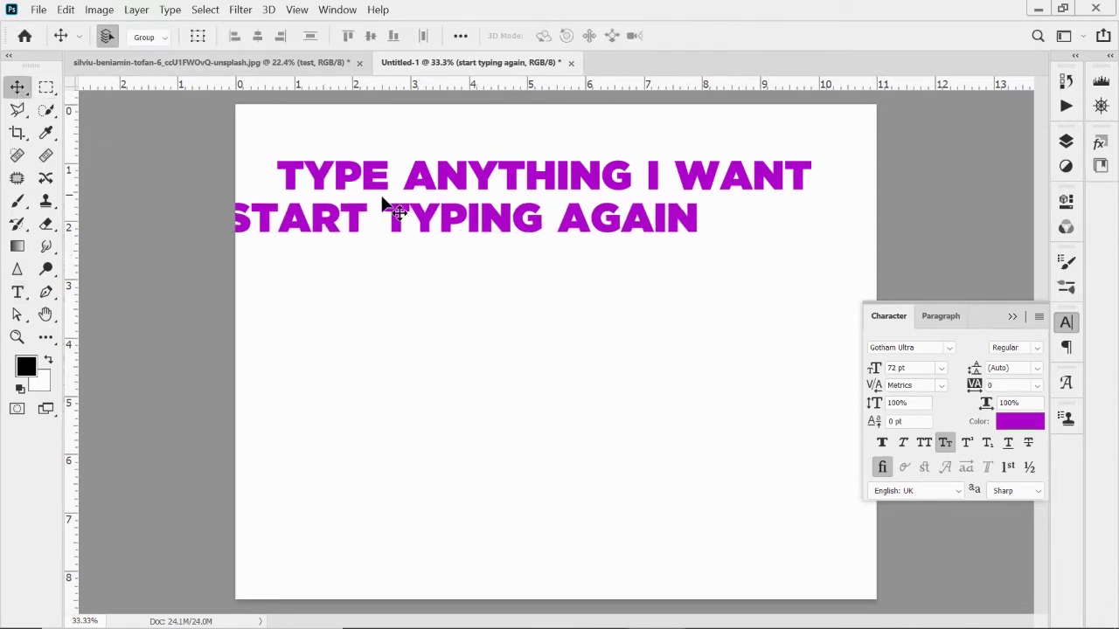
drag(400, 221, 480, 224)
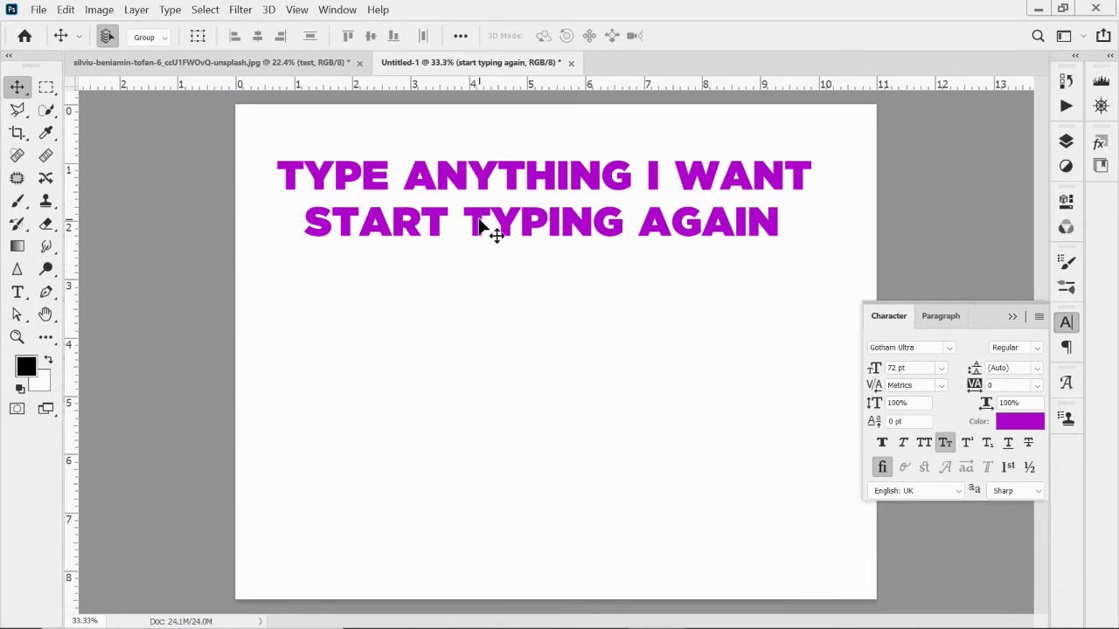
Draw a wide paragraph text box below the two lines and enter "TYPE ANYTHING I WANT" in it.
click(17, 292)
drag(316, 272, 811, 517)
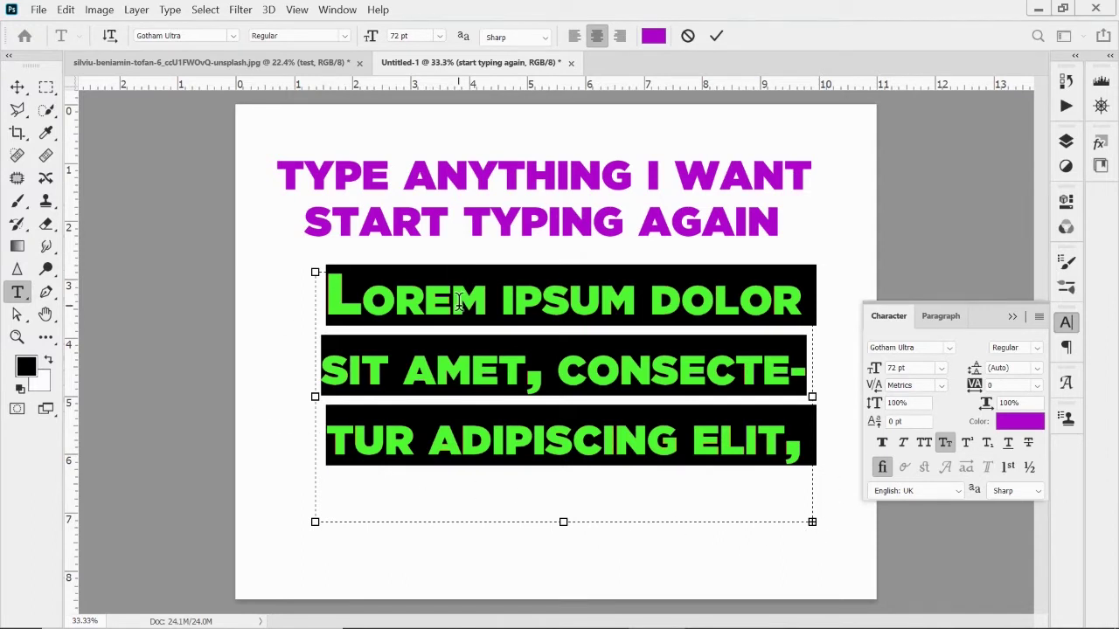
text(TY)
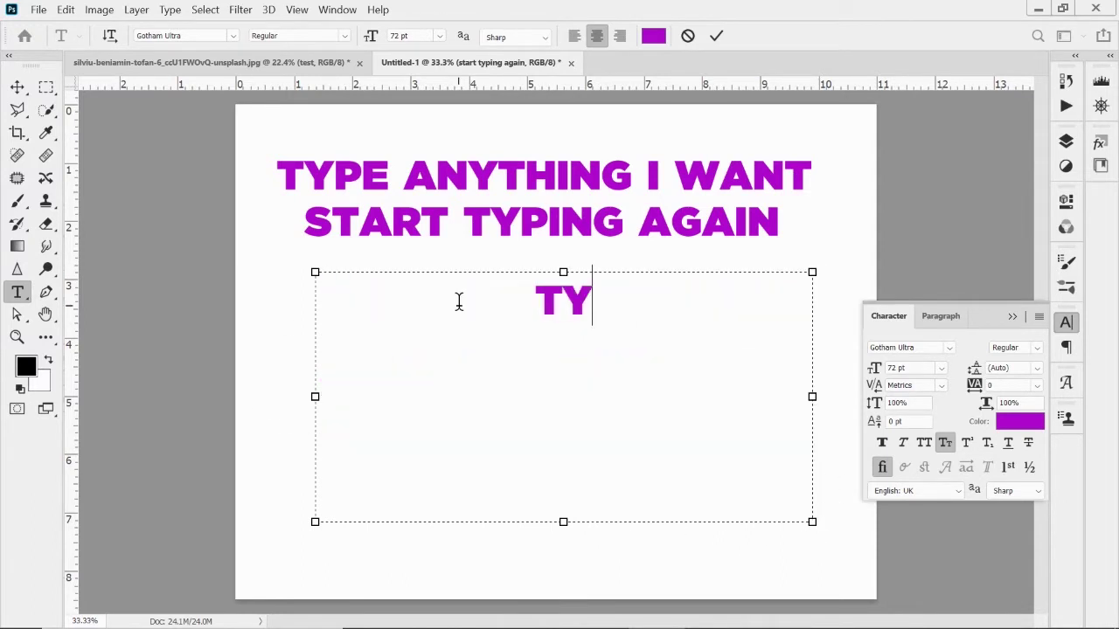
text(PE ANYTHI)
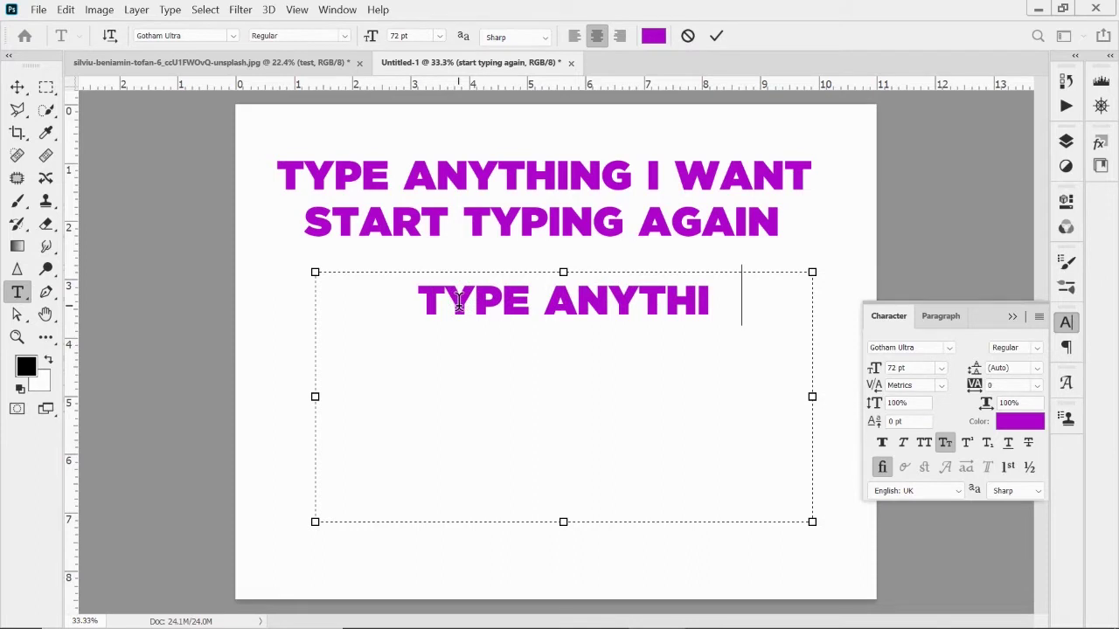
text(NG I WANT)
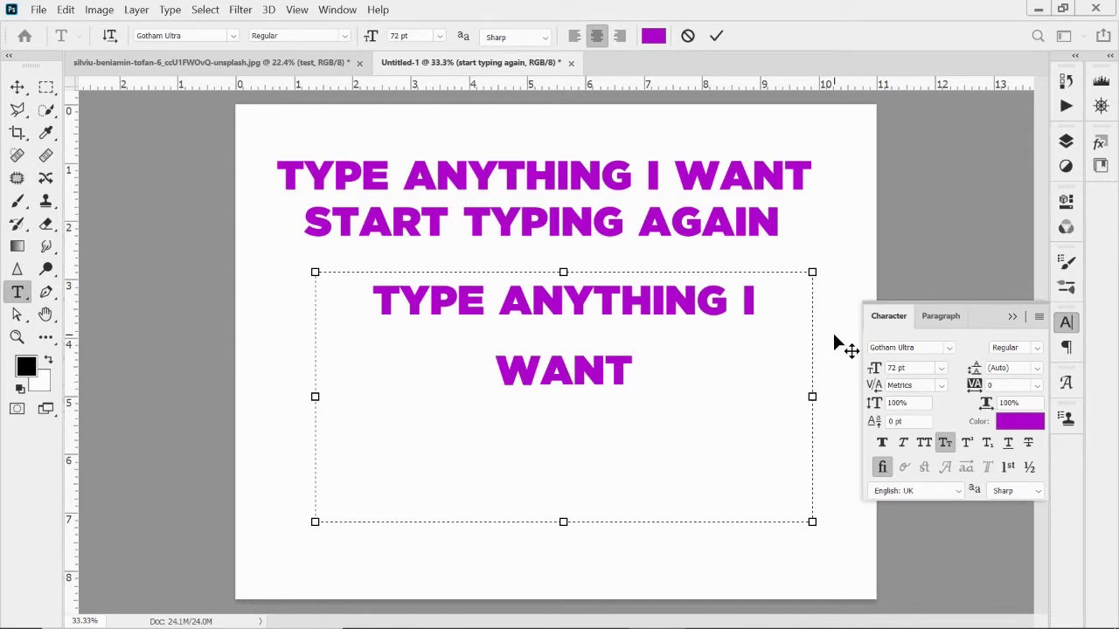
click(1068, 323)
click(1068, 324)
click(337, 9)
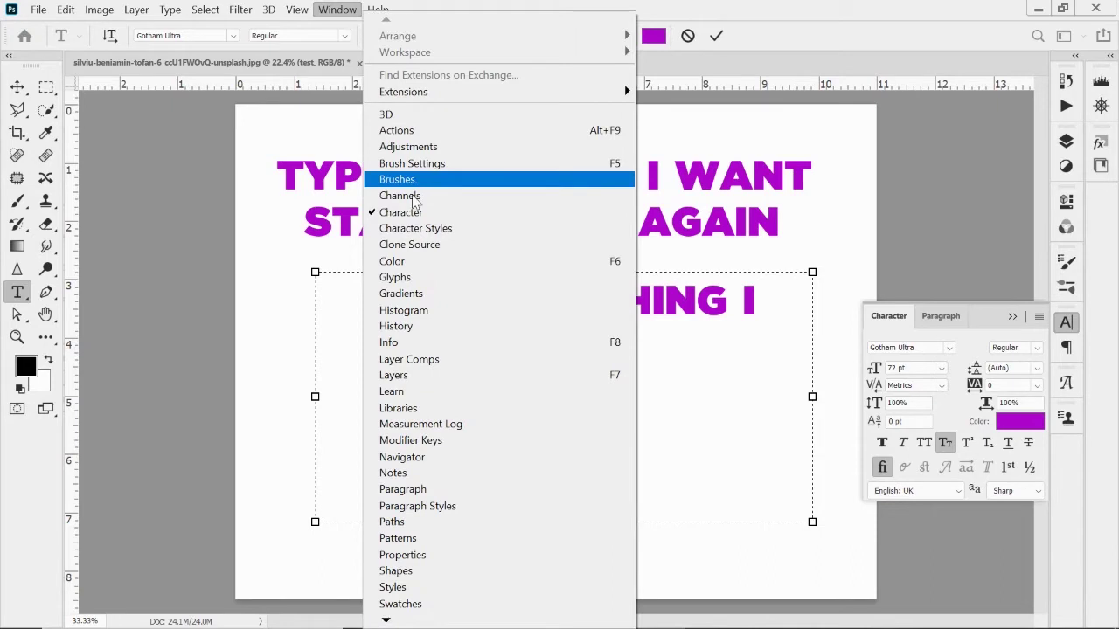
click(990, 319)
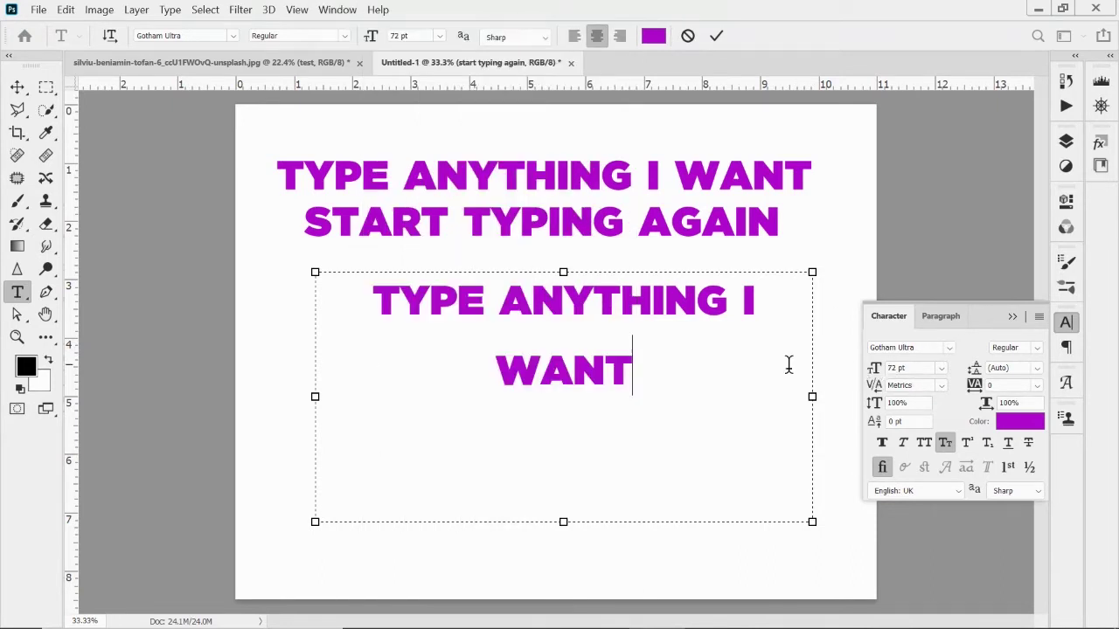
Try a 48 pt font size on the word "WANT" in the paragraph text and restore it to 72 pt.
drag(631, 370, 494, 370)
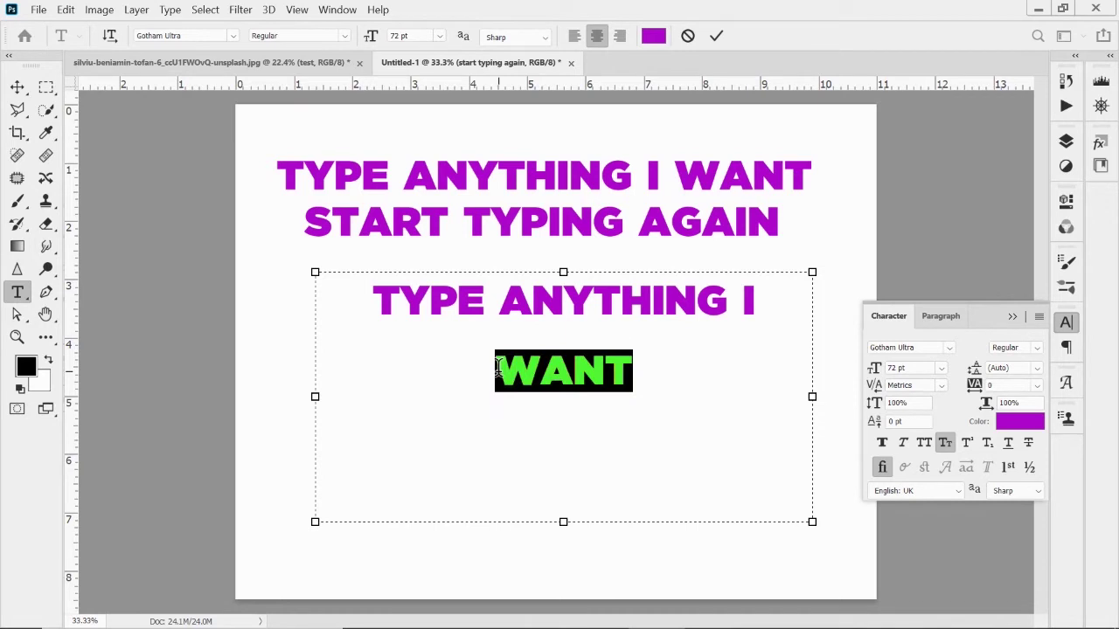
click(940, 368)
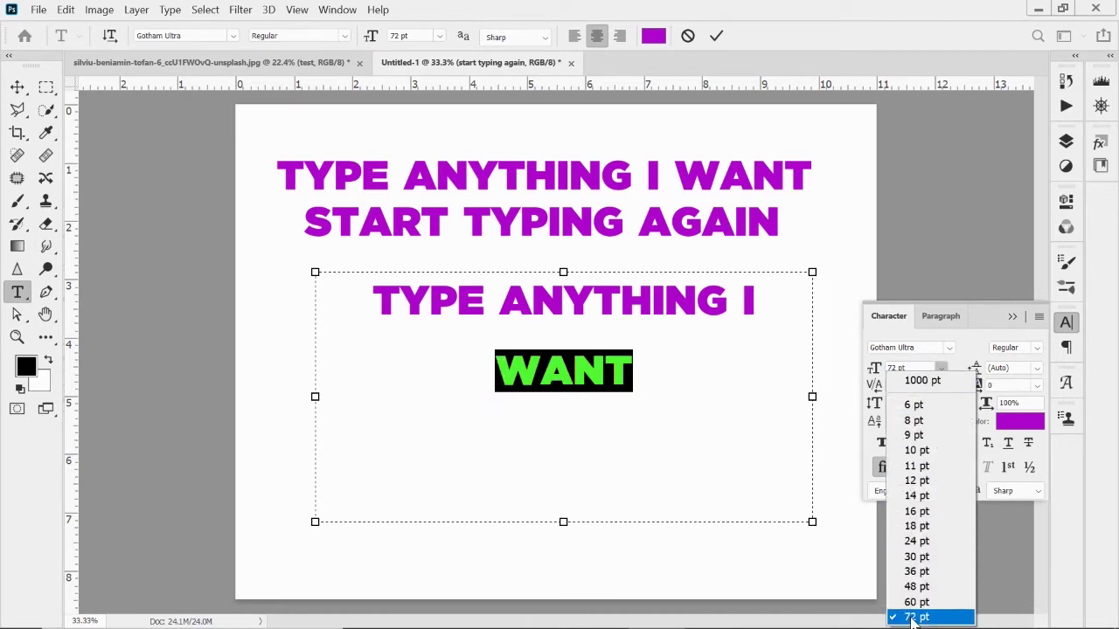
click(915, 589)
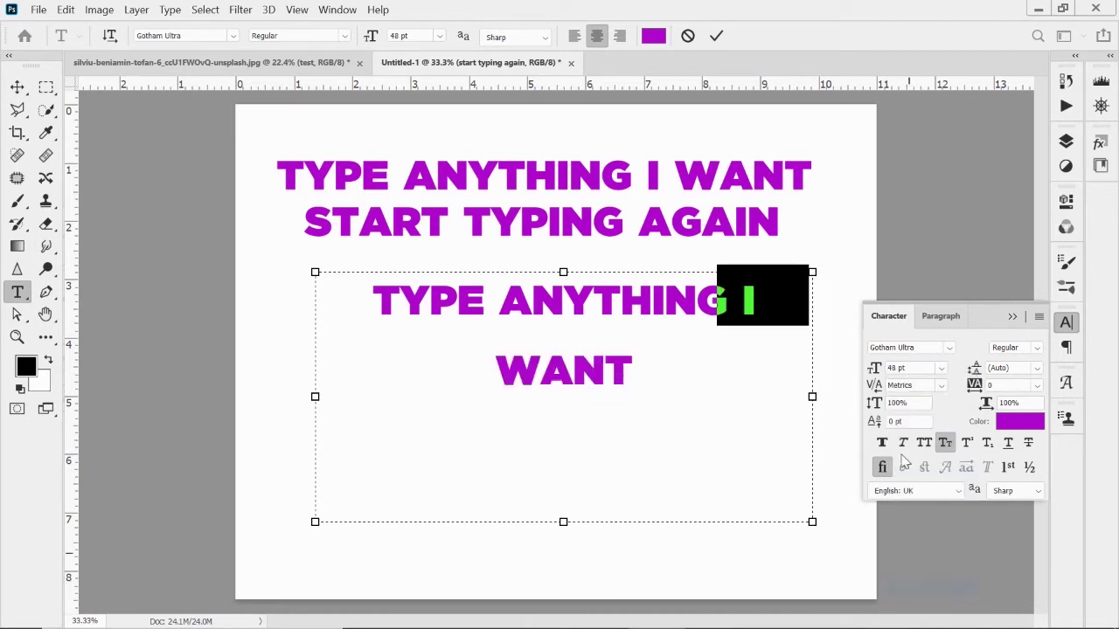
click(940, 368)
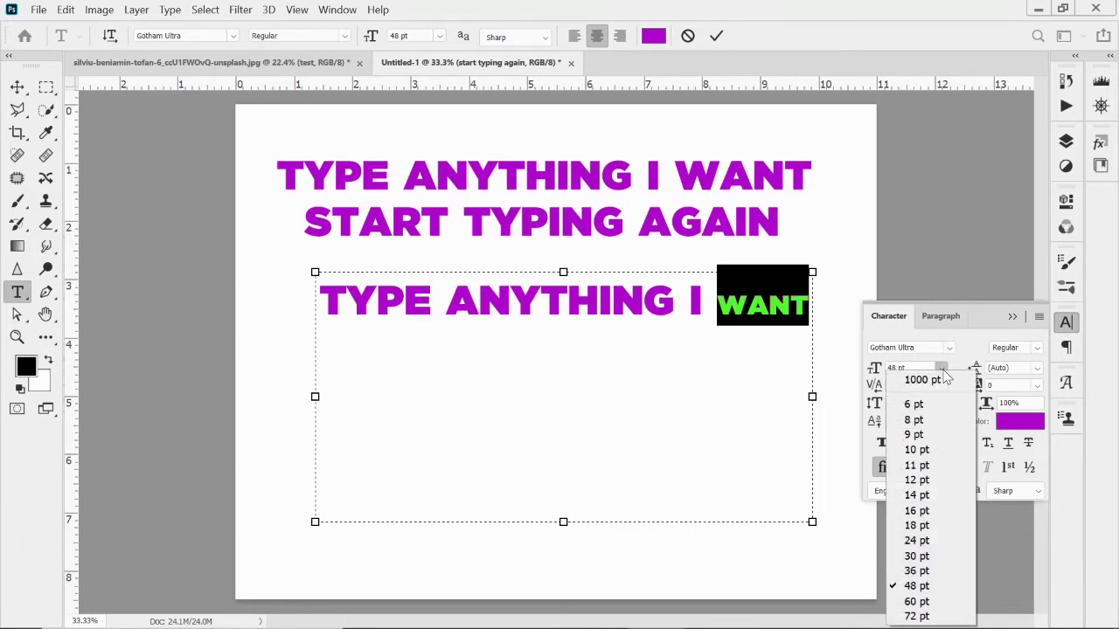
click(920, 619)
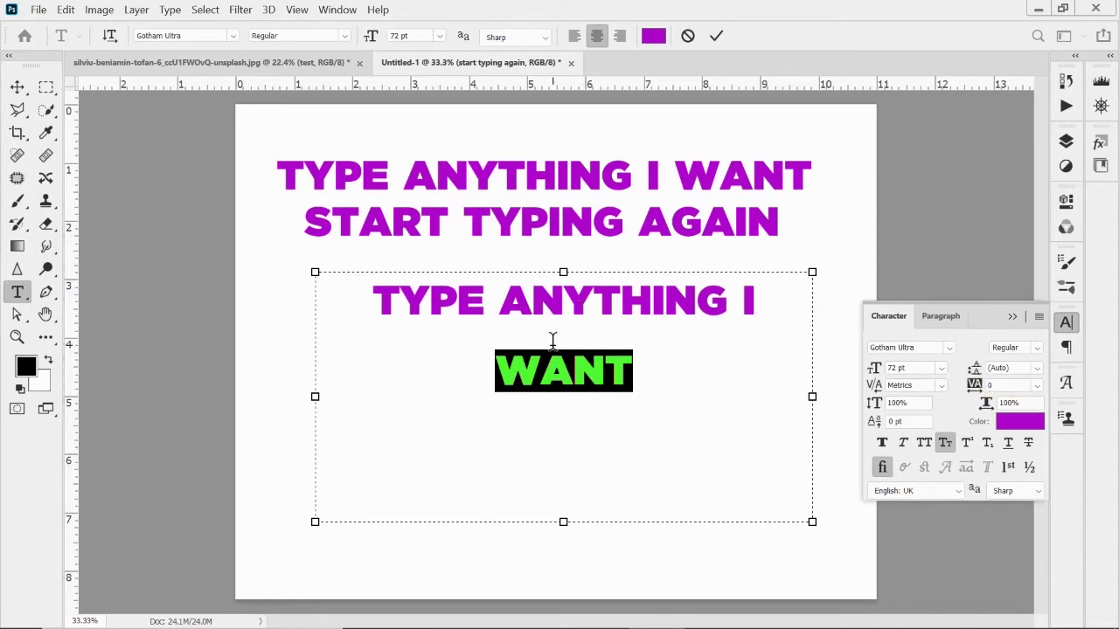
Try 10 pt leading on the word "WANT" in the paragraph text, and settle on 72 pt leading.
click(1038, 369)
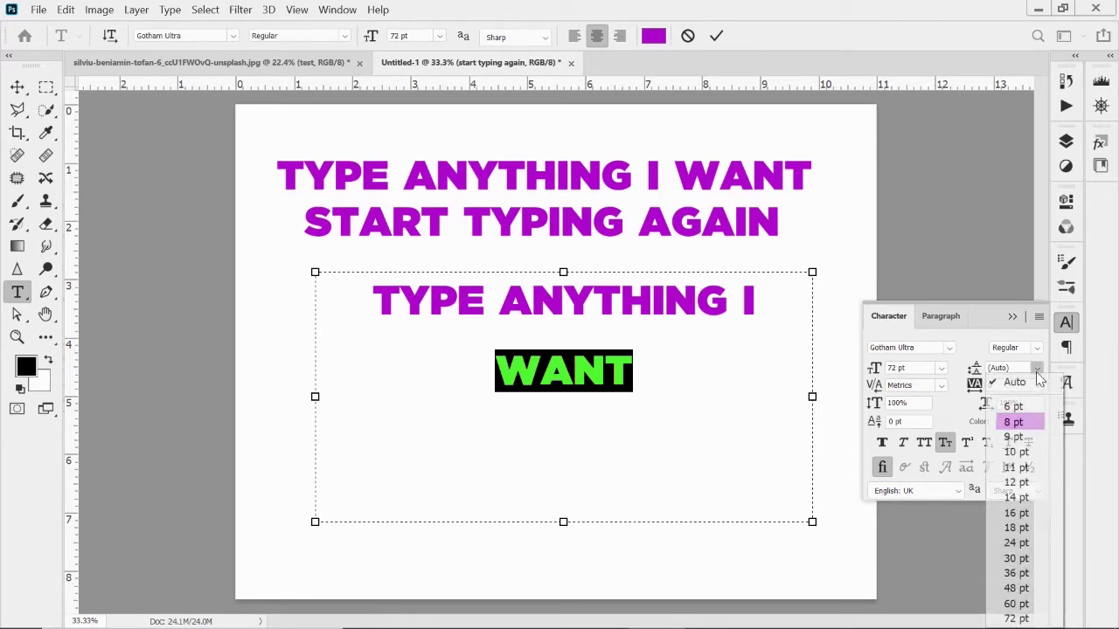
click(1025, 453)
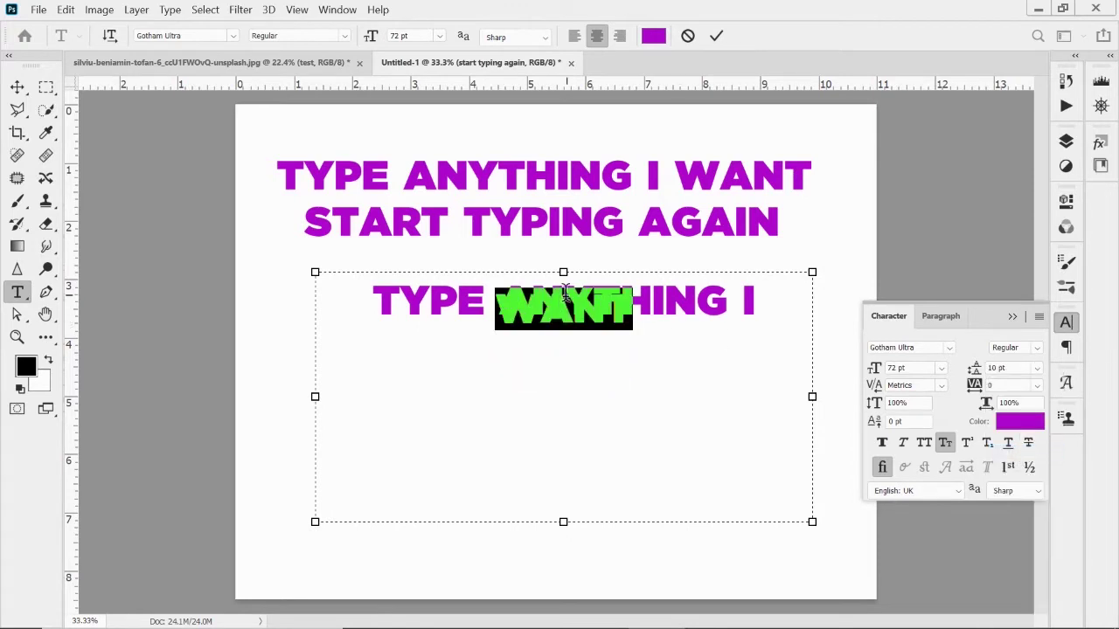
click(1038, 369)
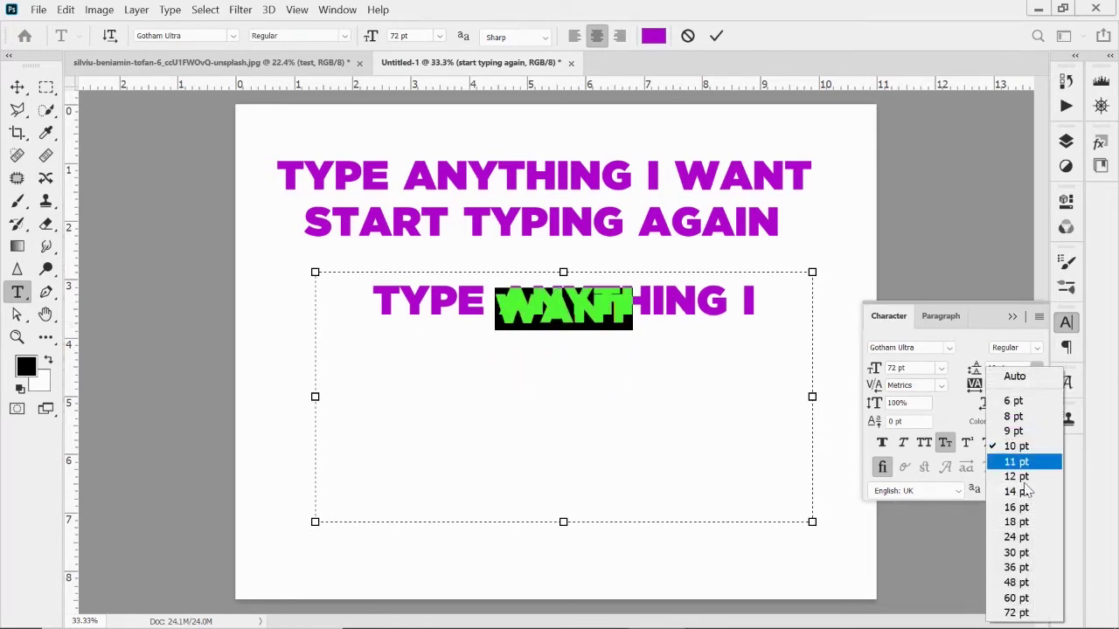
click(1014, 613)
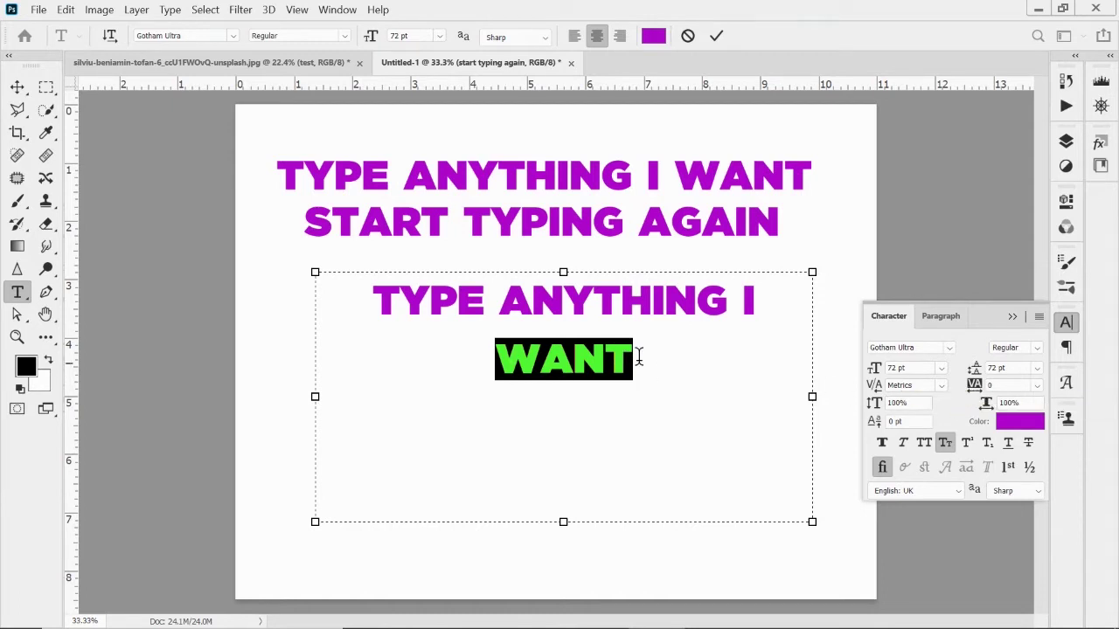
Widen the tracking of the word "WANT" in the paragraph text to 100, and increase it to 200.
click(1040, 391)
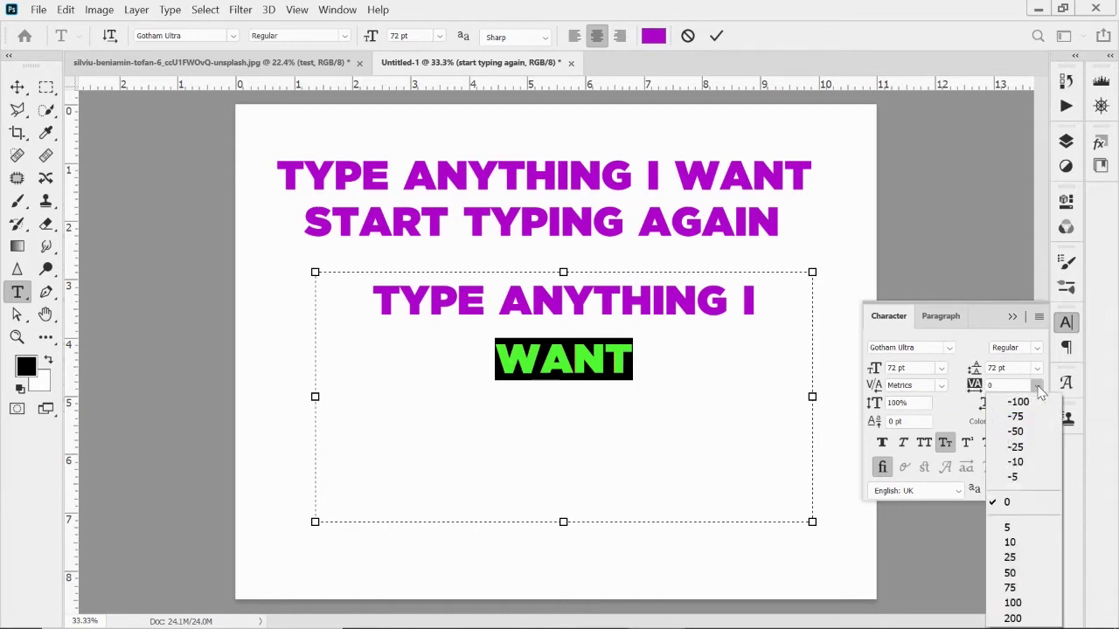
click(1012, 600)
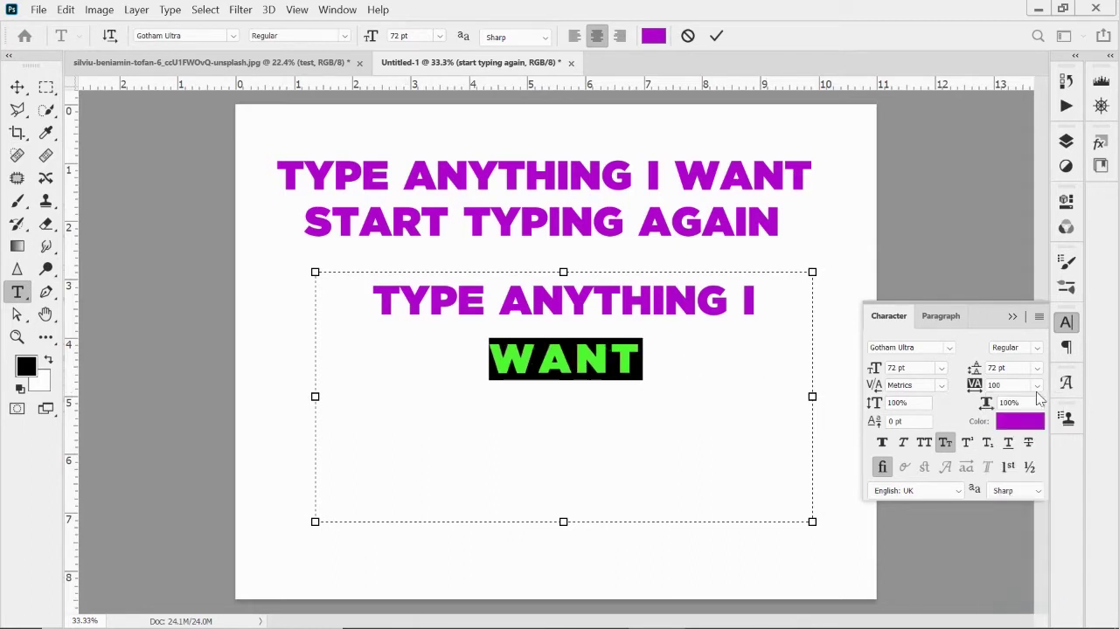
click(1037, 386)
click(1014, 618)
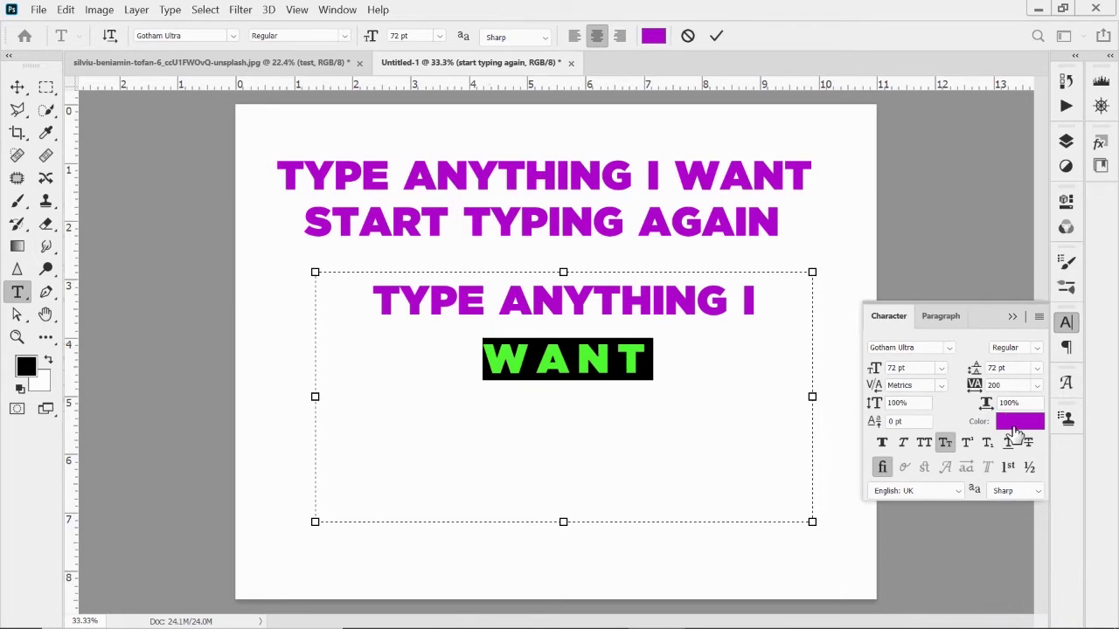
Recolour the word "WANT" in the paragraph text to blue #394bce and commit the text edit.
click(1017, 426)
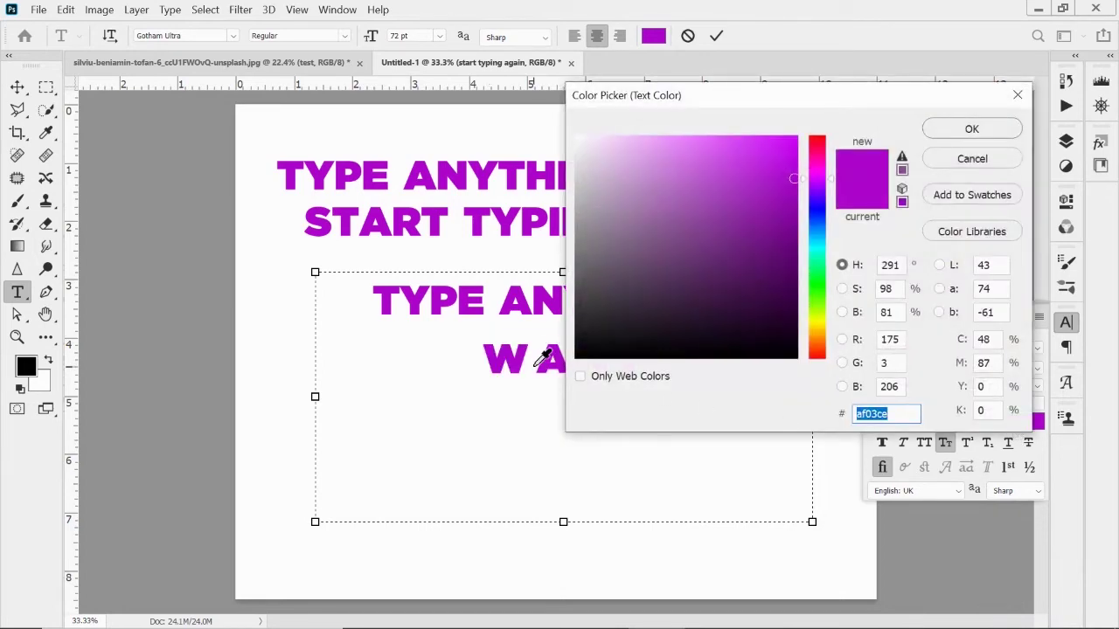
click(817, 214)
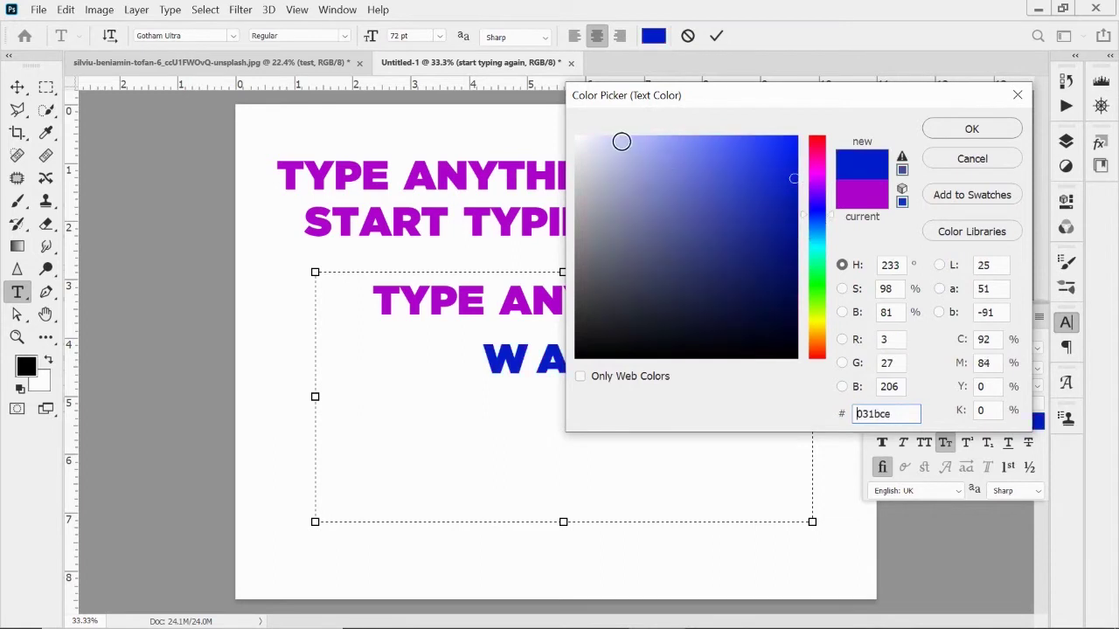
click(724, 158)
click(685, 241)
click(634, 176)
click(652, 260)
click(674, 321)
click(753, 245)
click(736, 167)
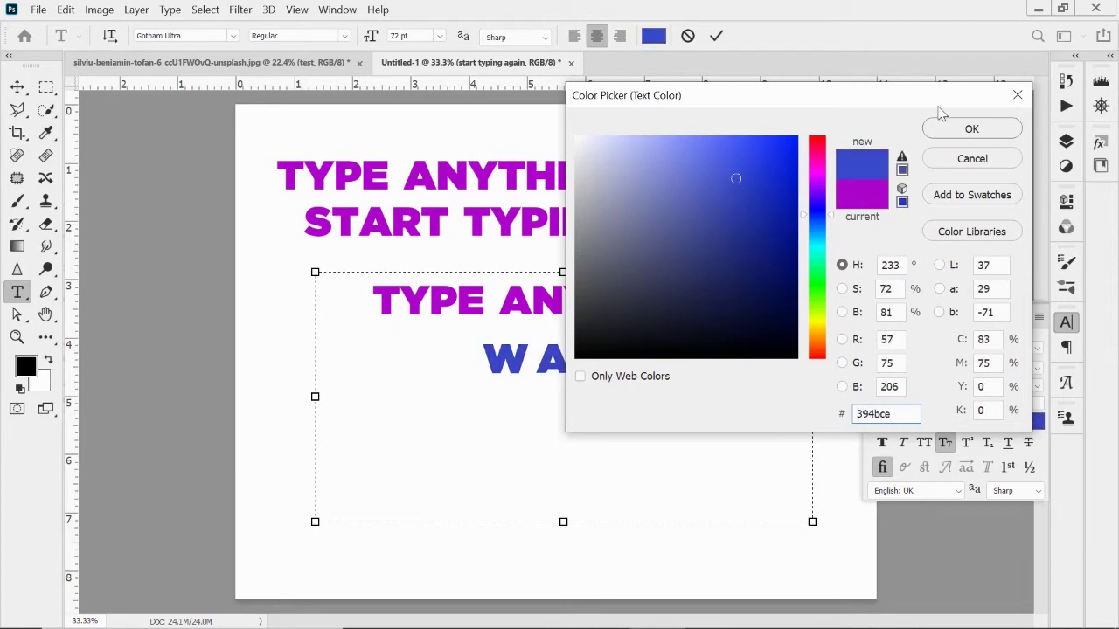
click(986, 127)
click(666, 353)
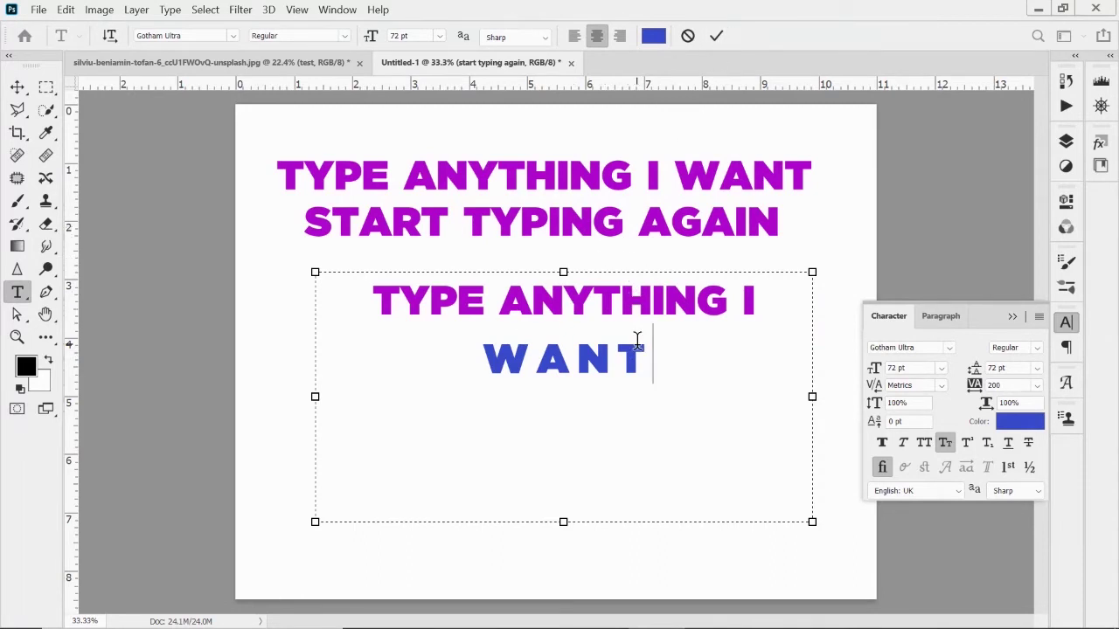
click(717, 37)
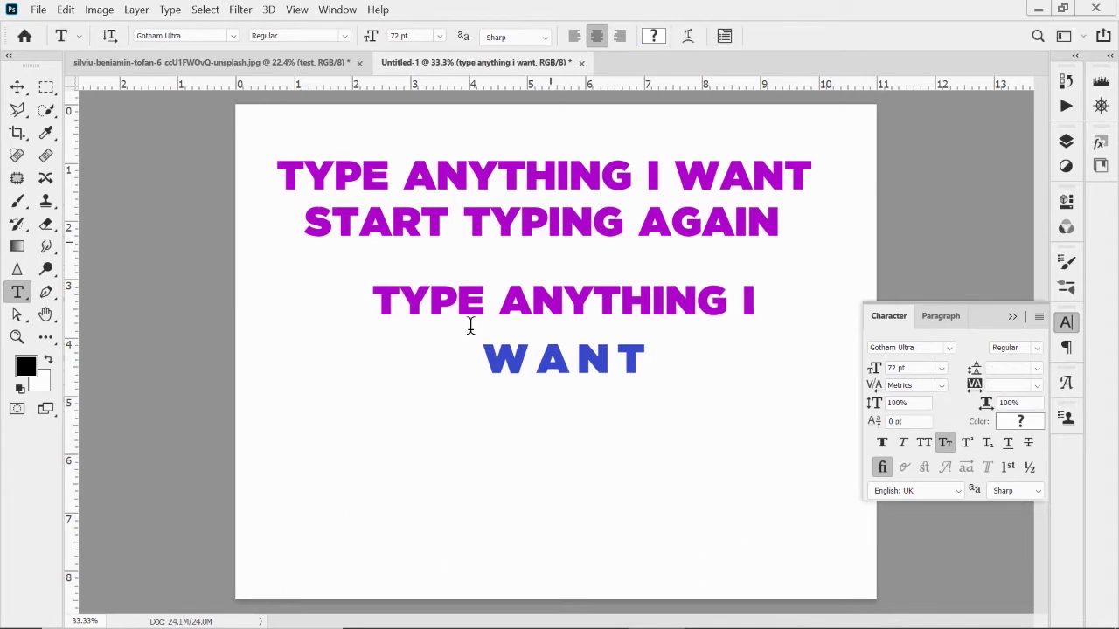
Recolour the word "TYPING" in the second line to yellow-green #d1e215 and commit the text edit.
click(560, 222)
drag(622, 218, 463, 217)
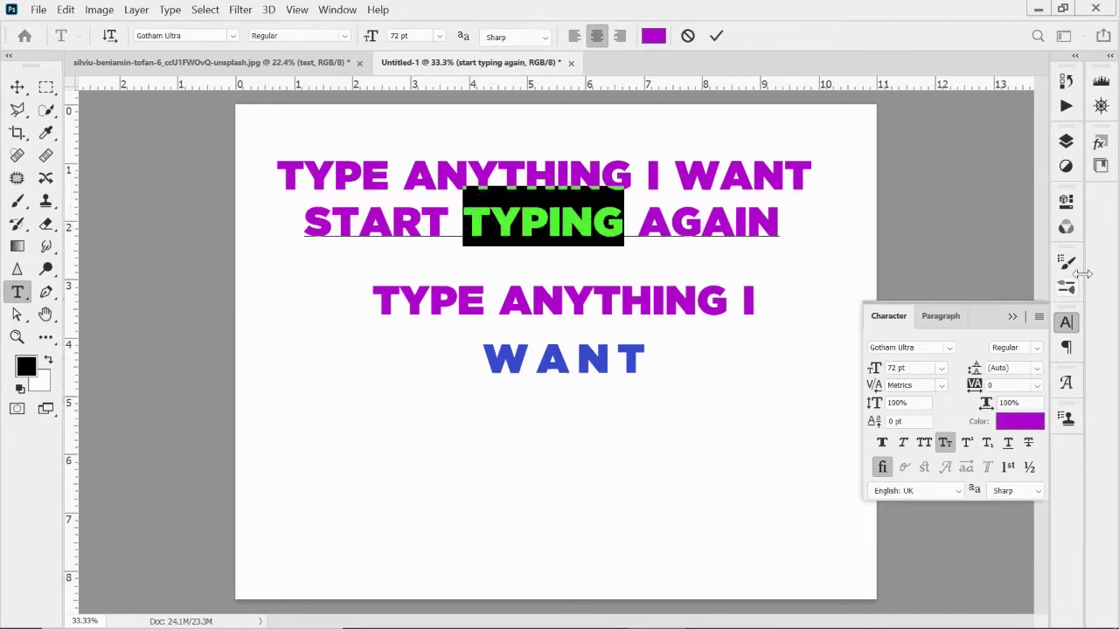
click(1019, 422)
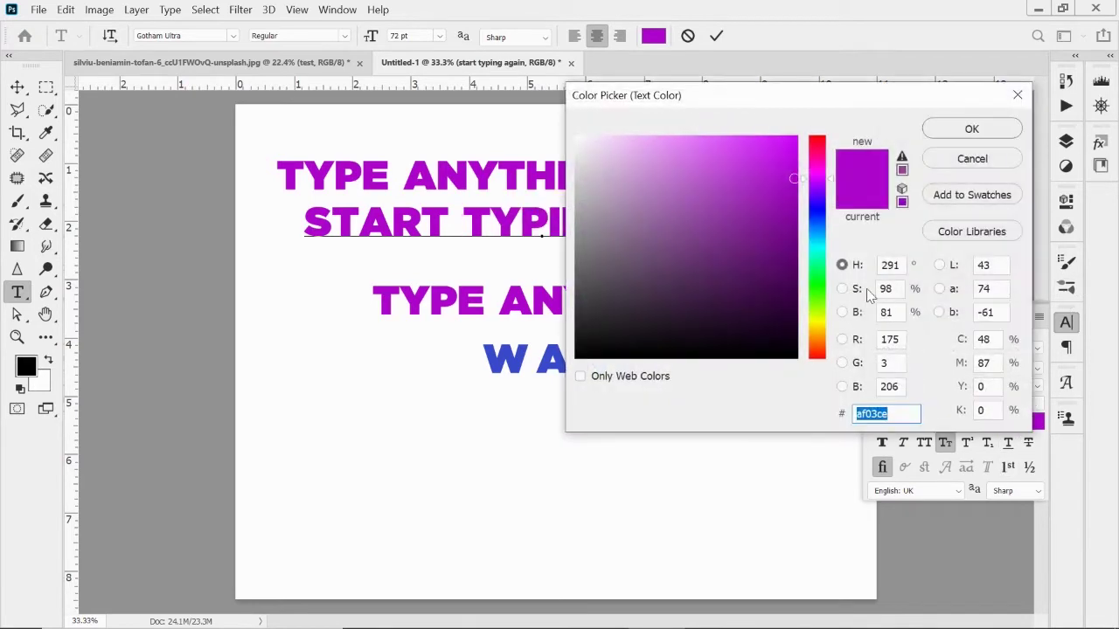
click(824, 320)
click(739, 225)
click(777, 160)
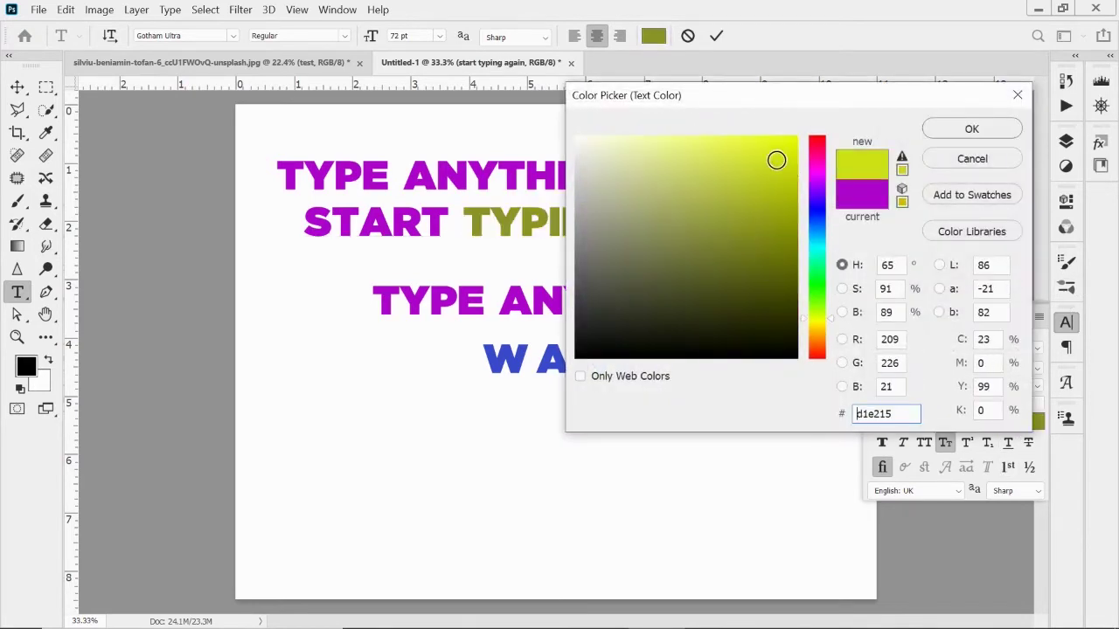
click(952, 131)
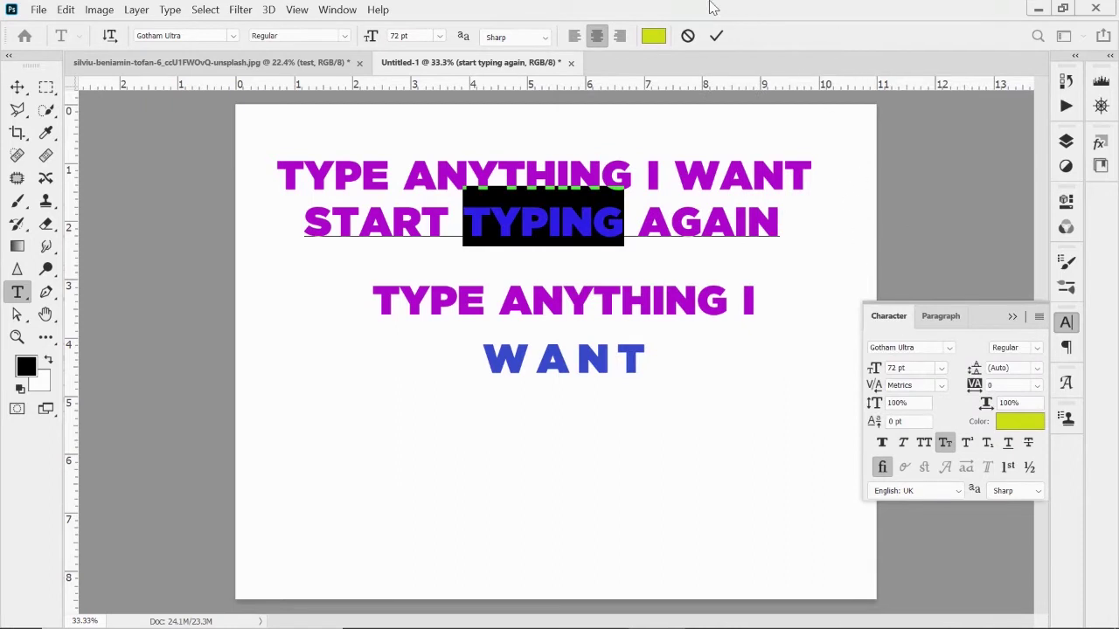
click(716, 36)
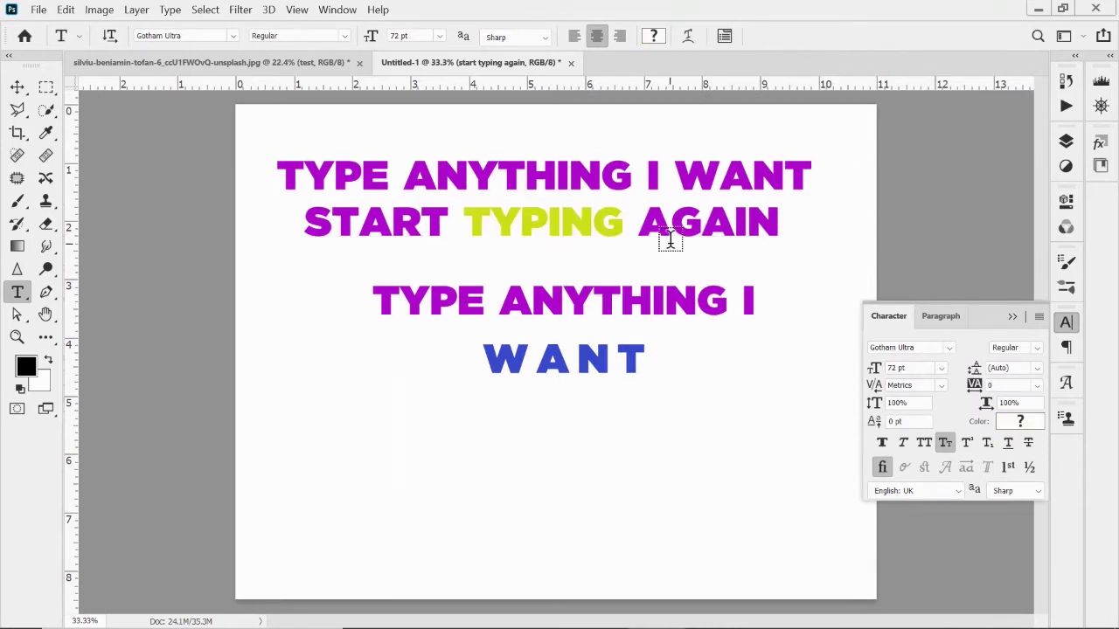
Free-transform the paragraph text layer, scaling it to about 93% and rotating it about -0.4°, and apply the transform.
click(1066, 141)
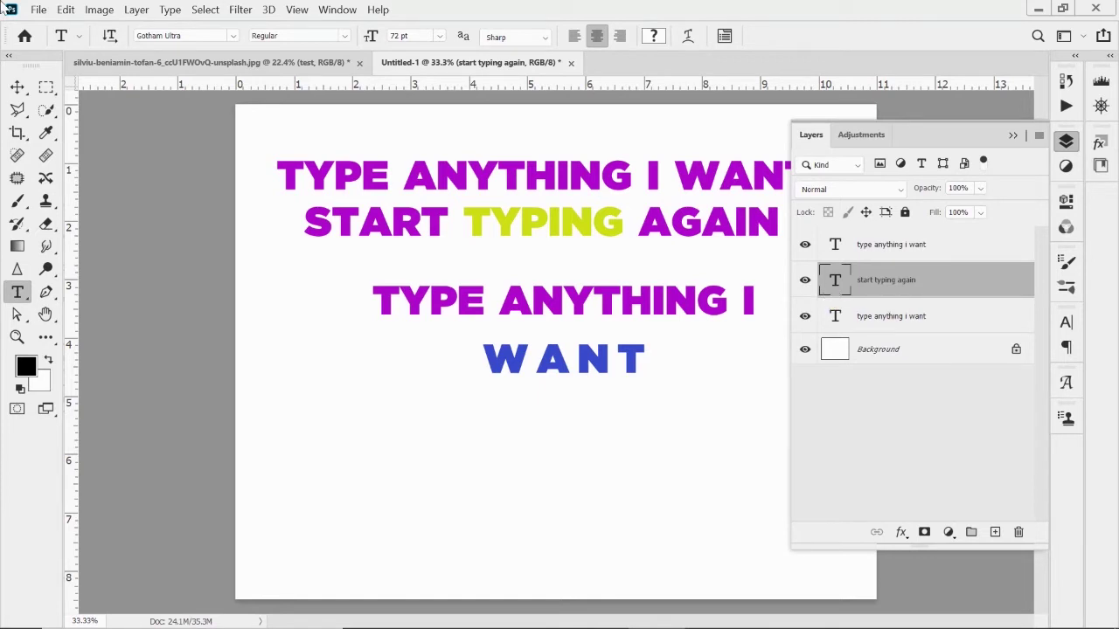
click(17, 86)
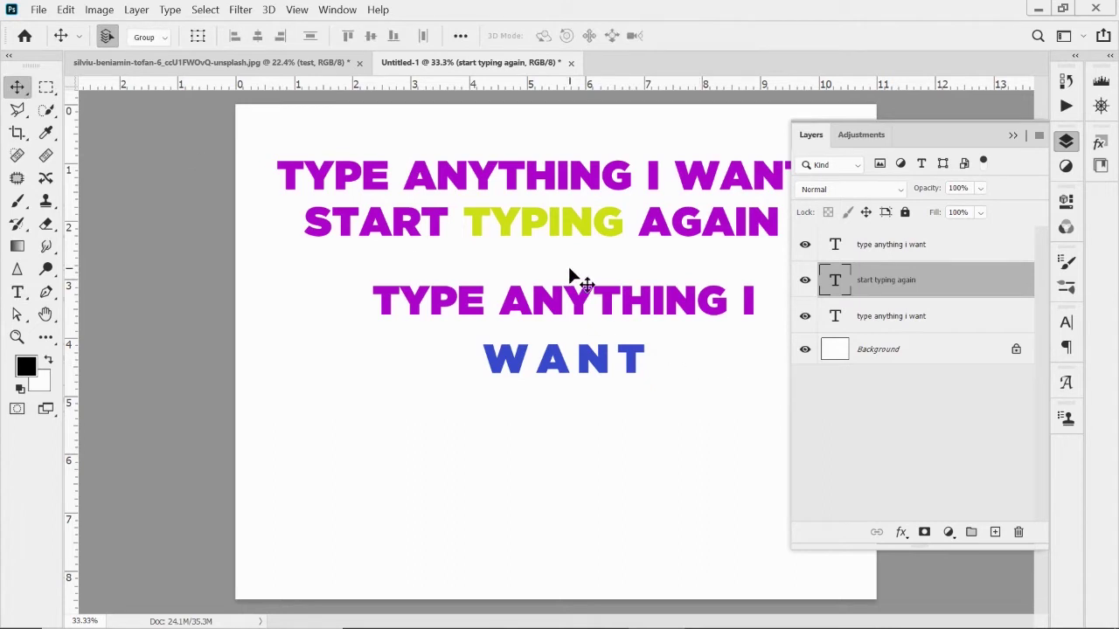
click(595, 306)
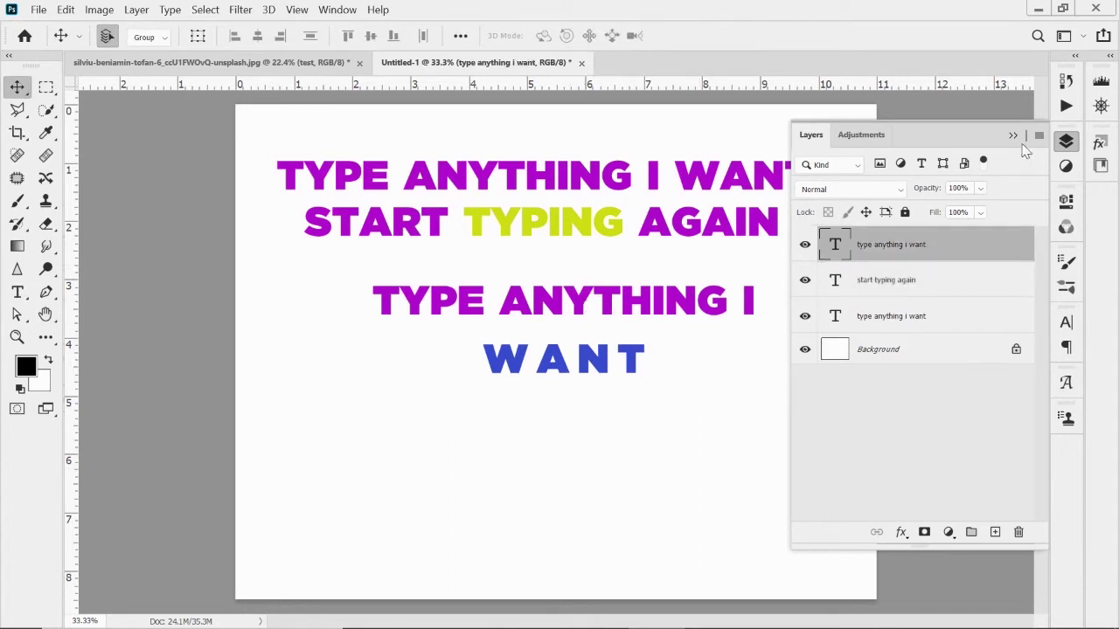
click(1037, 126)
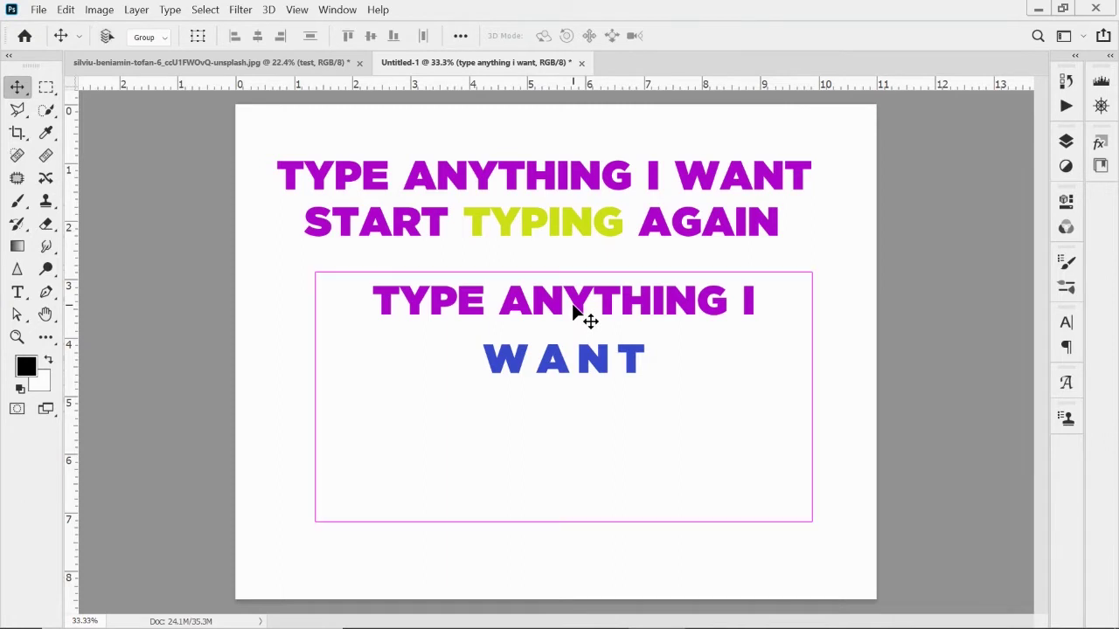
key(ctrl+t)
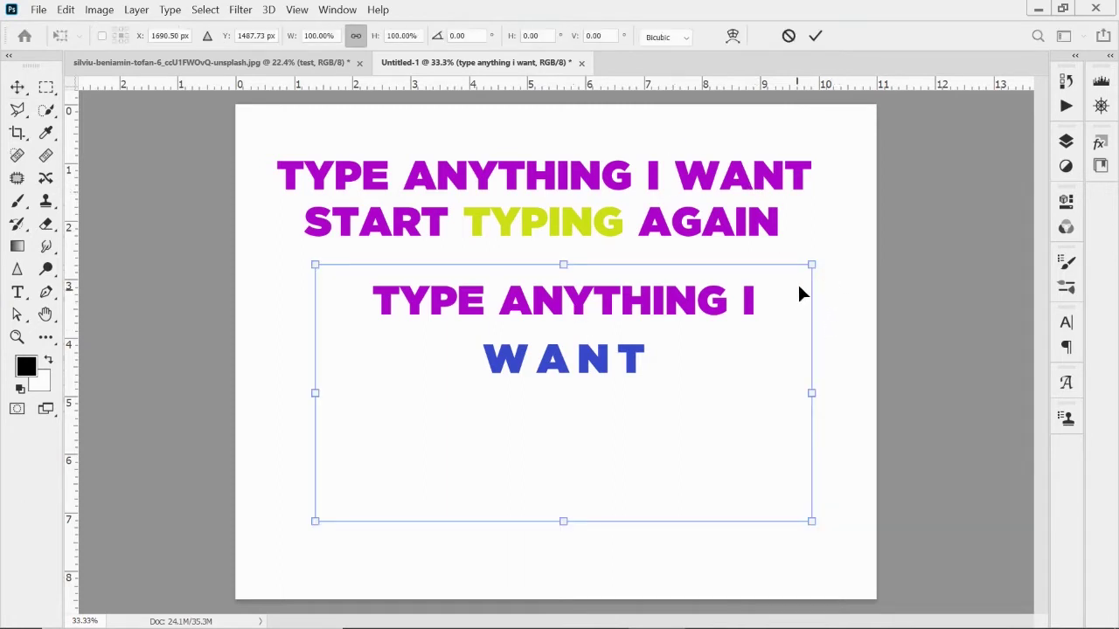
mouse_move(813, 267)
mouse_down()
mouse_move(729, 269)
mouse_move(689, 300)
mouse_move(782, 273)
mouse_move(776, 282)
mouse_move(791, 267)
mouse_move(757, 200)
mouse_move(831, 334)
mouse_move(812, 268)
mouse_up()
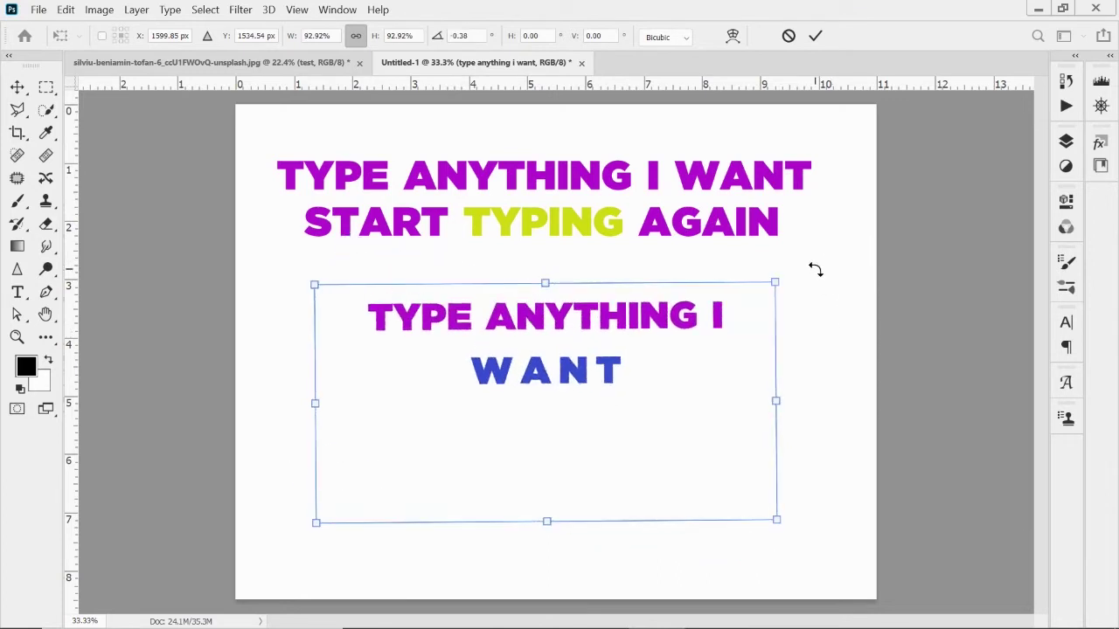
click(815, 36)
Try rotating the "START TYPING AGAIN" line about 5° counterclockwise with Free Transform, and cancel the transform.
click(583, 221)
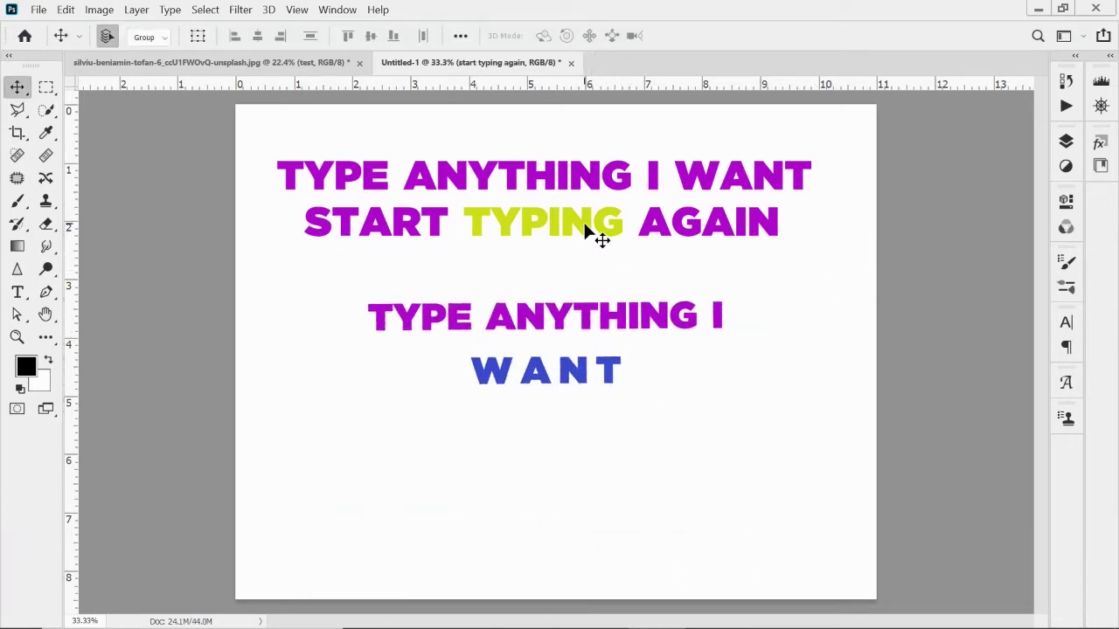
key(ctrl+t)
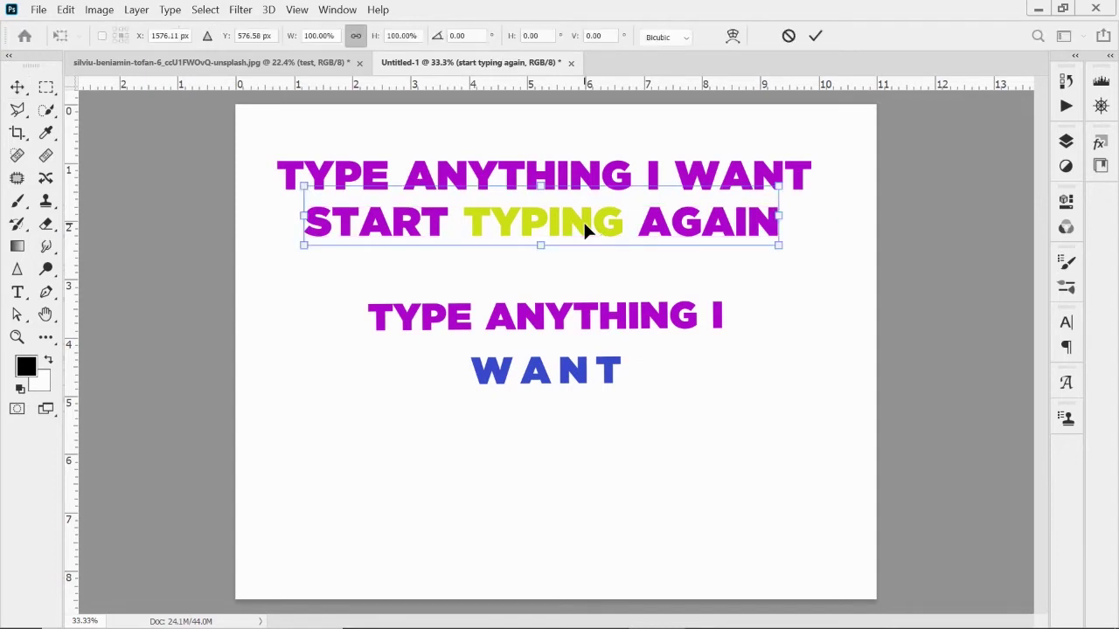
drag(792, 244, 791, 150)
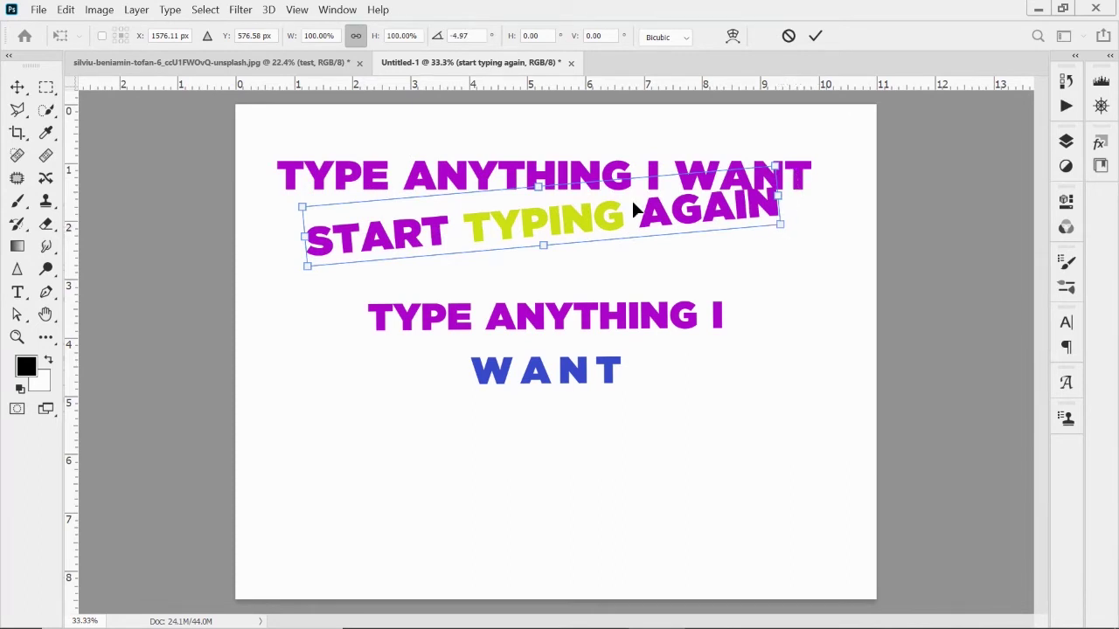
key(Escape)
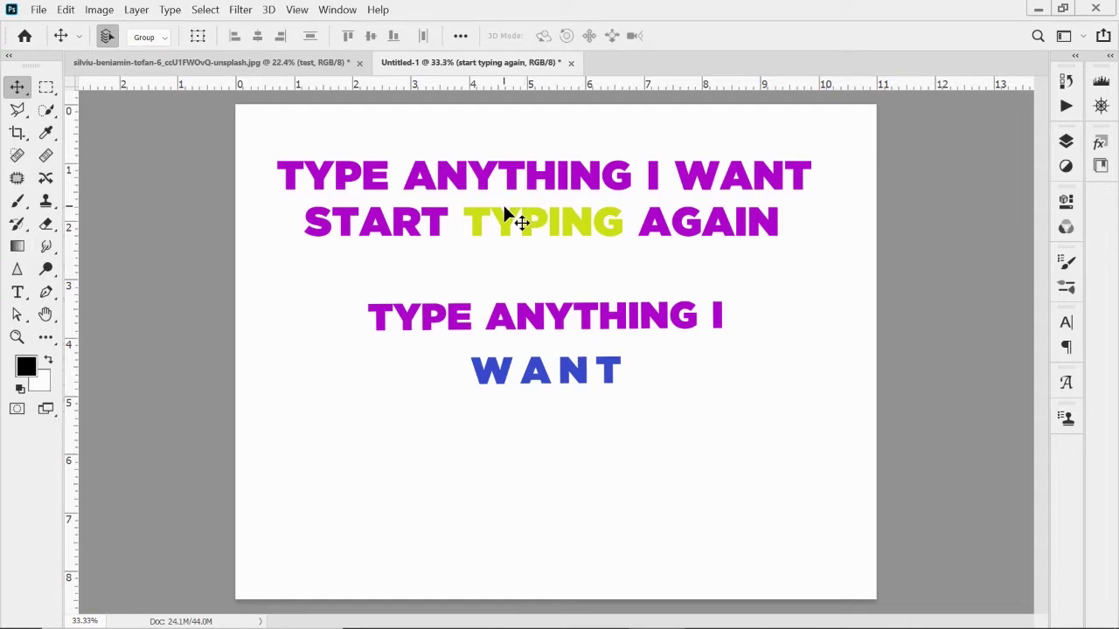
Move the "START TYPING AGAIN" line slightly down, away from the first line of text.
mouse_move(532, 215)
mouse_down()
mouse_move(530, 241)
mouse_move(539, 229)
mouse_up()
click(1066, 140)
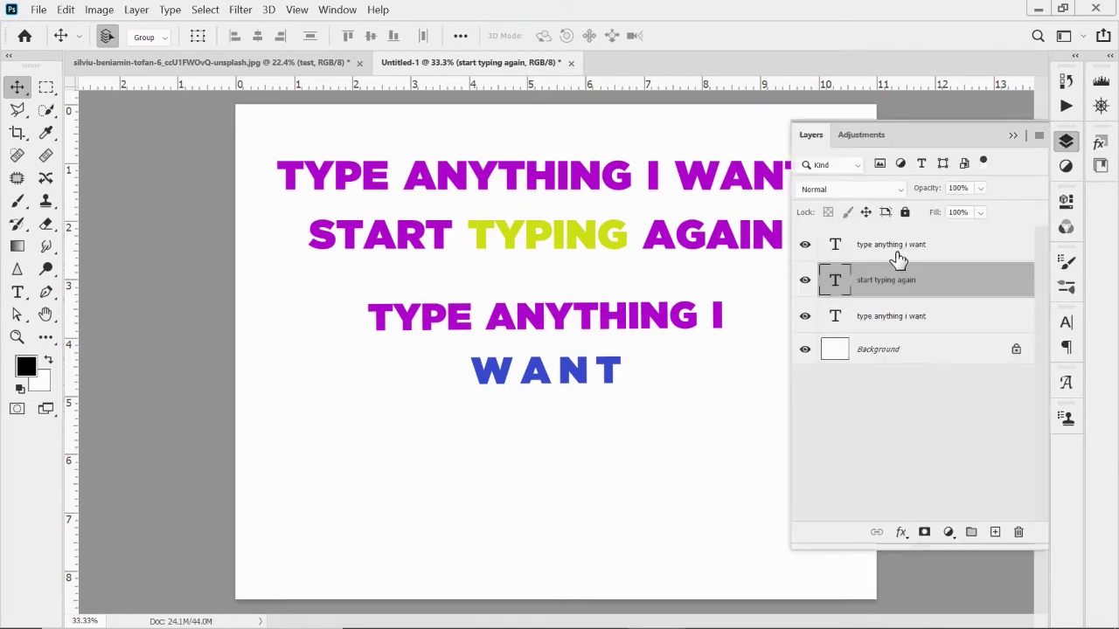
mouse_move(535, 230)
mouse_down()
mouse_move(533, 243)
mouse_move(560, 248)
mouse_move(544, 241)
mouse_up()
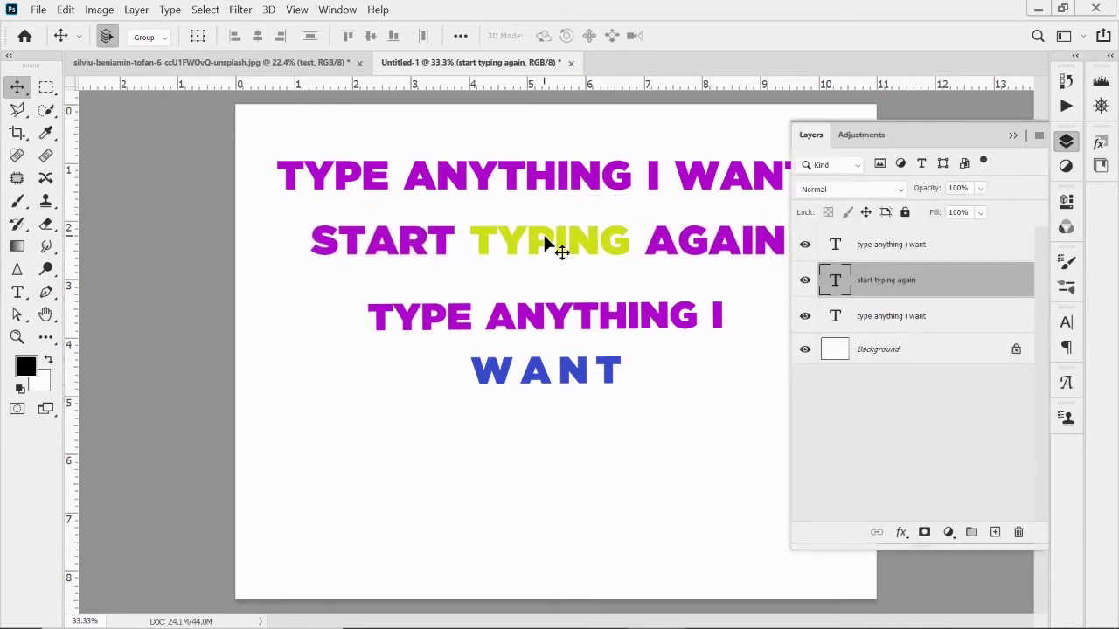
Skew the "START TYPING AGAIN" line vertically by about -8.8° so it slopes upward, nudge it slightly up, and apply the transform.
click(67, 12)
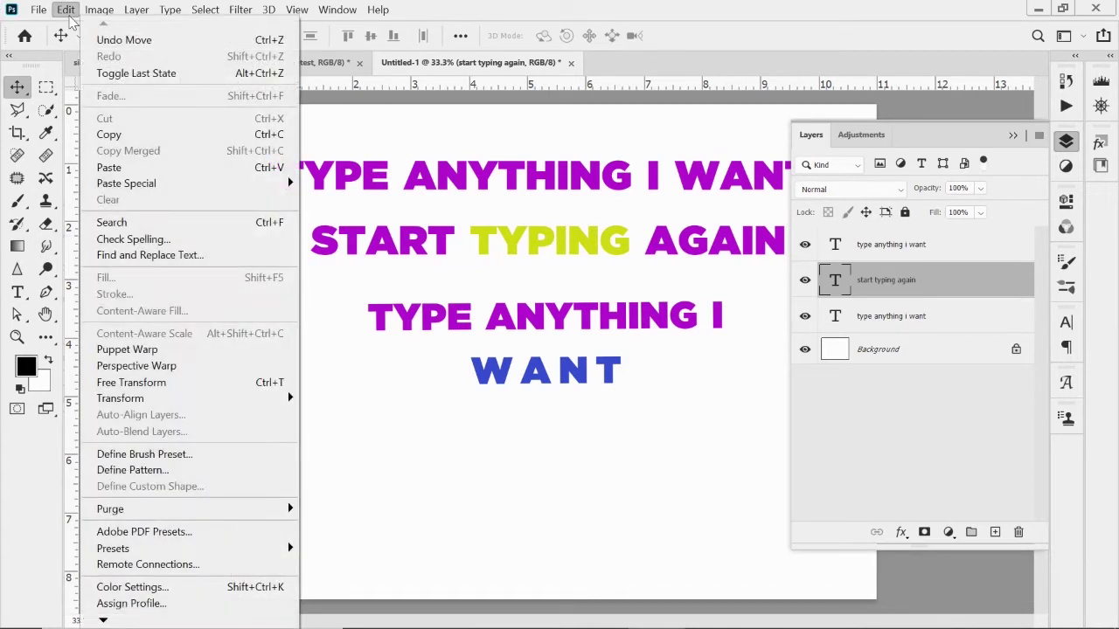
mouse_move(117, 400)
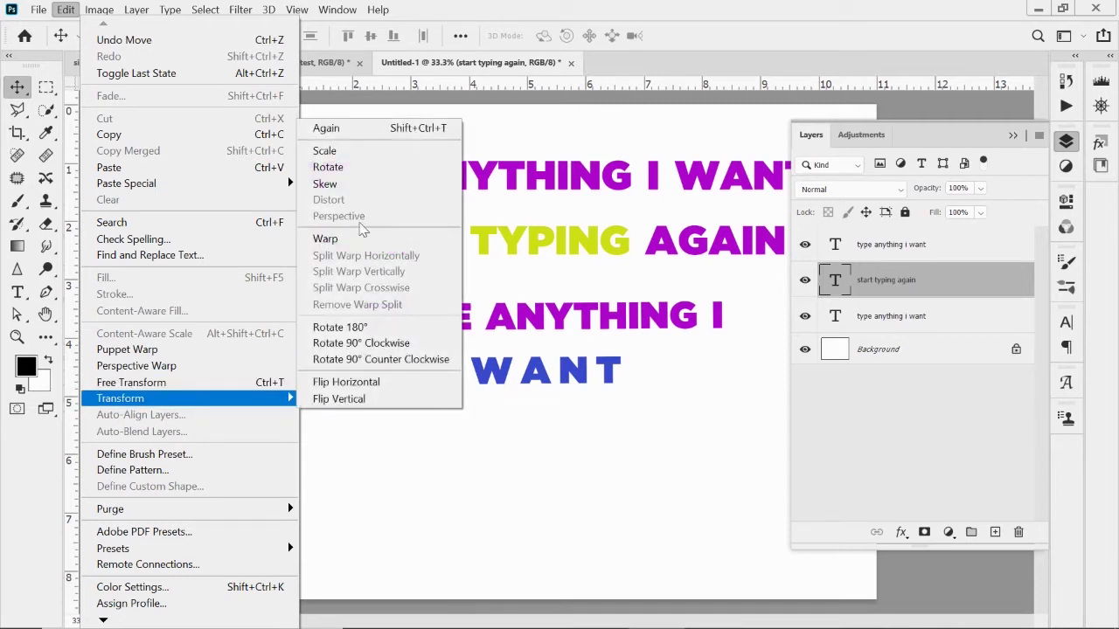
click(355, 187)
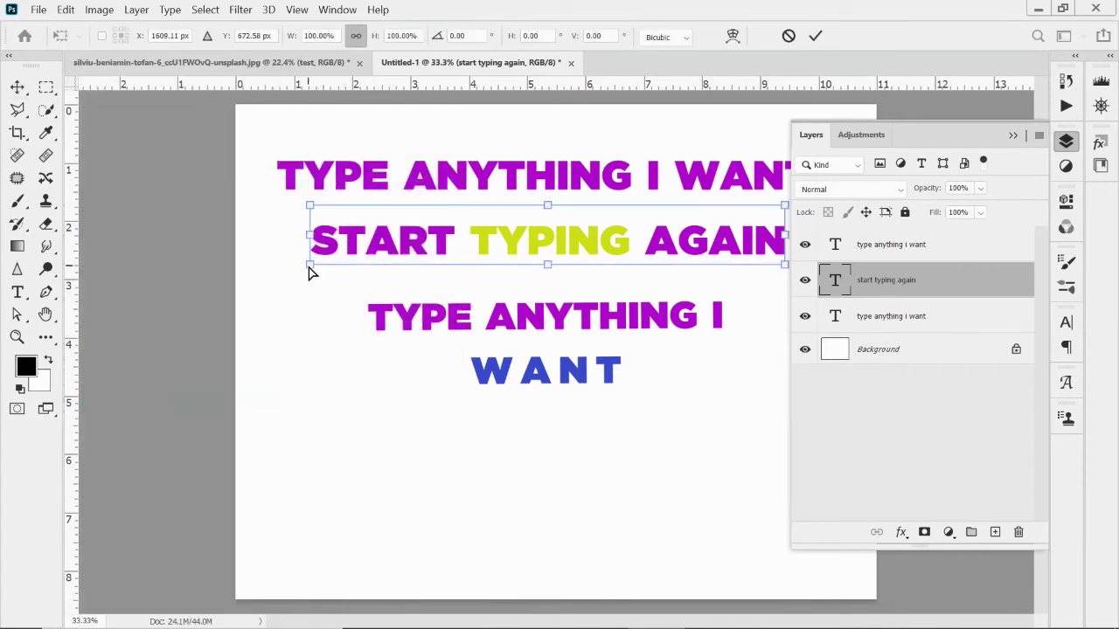
drag(310, 272, 294, 320)
drag(790, 212, 794, 184)
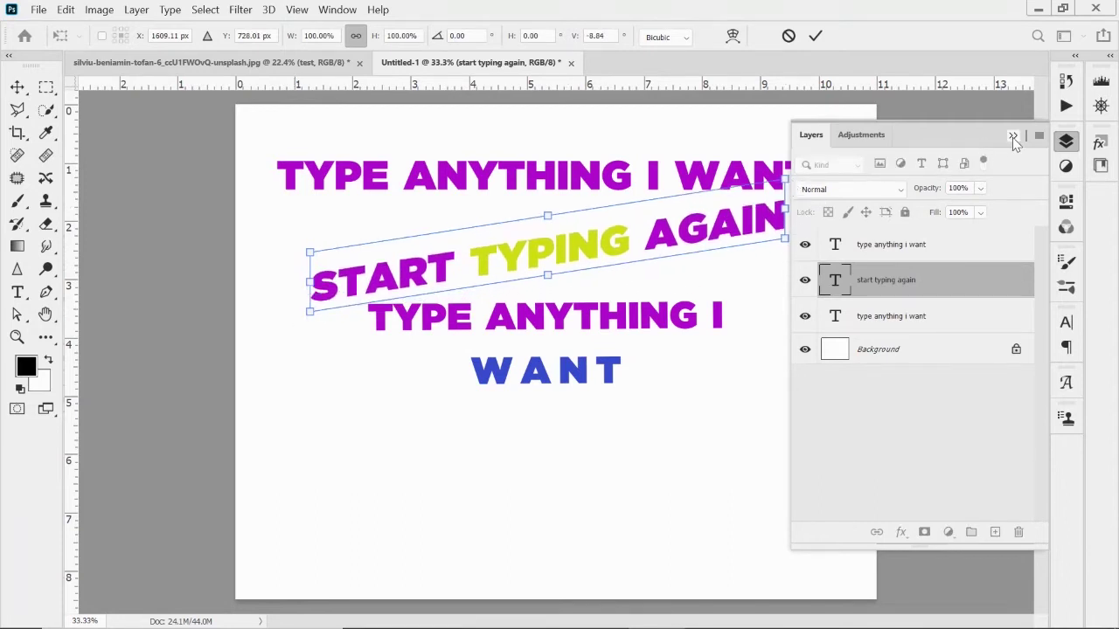
click(1012, 138)
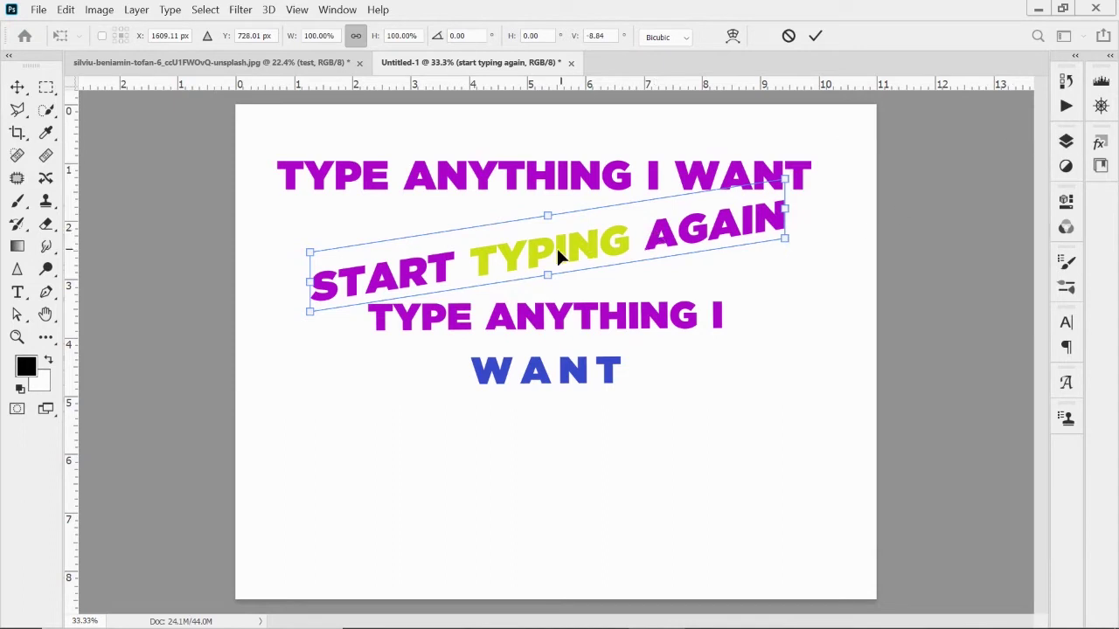
drag(557, 243, 553, 239)
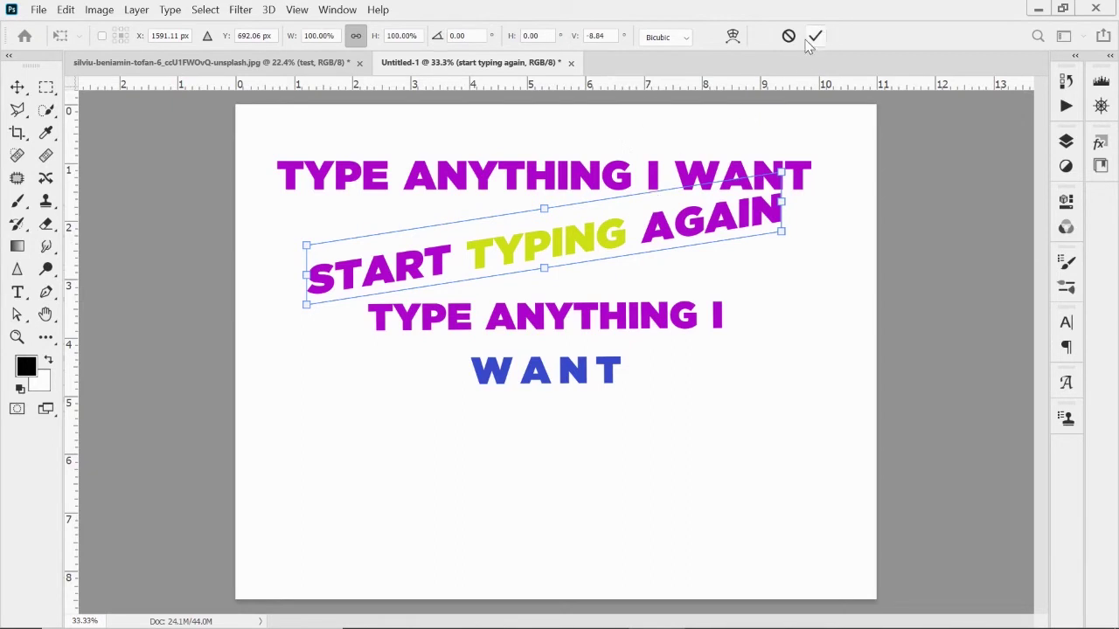
click(814, 36)
Replace the word "TYPING" in the skewed line with "WRITING" and commit the text edit.
key(t)
click(562, 238)
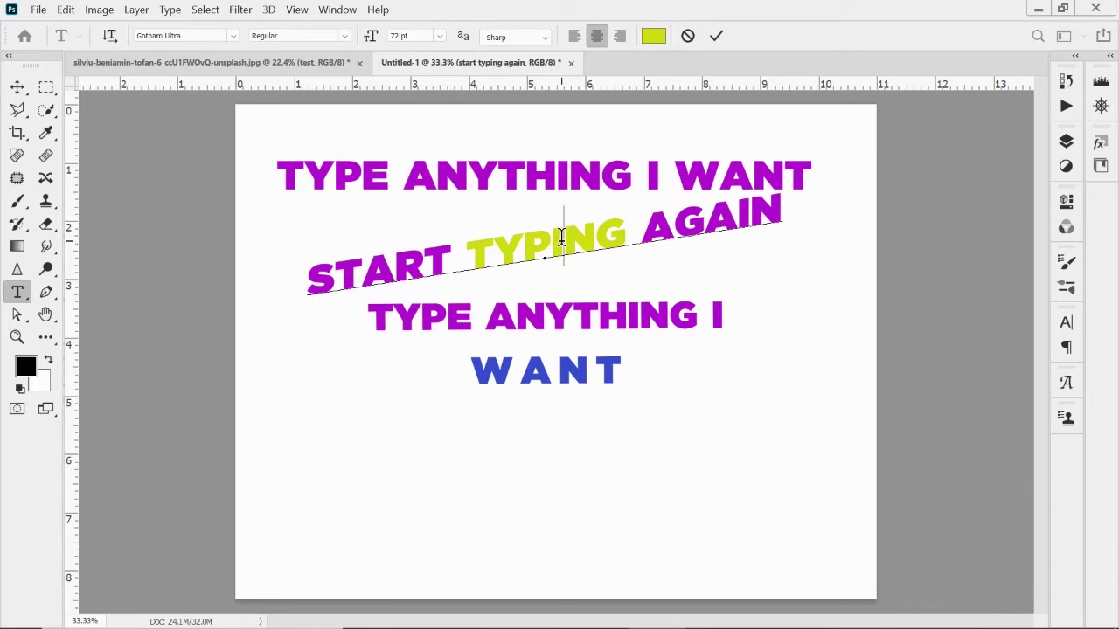
key(BackSpace)
key(BackSpace)
key(BackSpace)
key(BackSpace)
key(BackSpace)
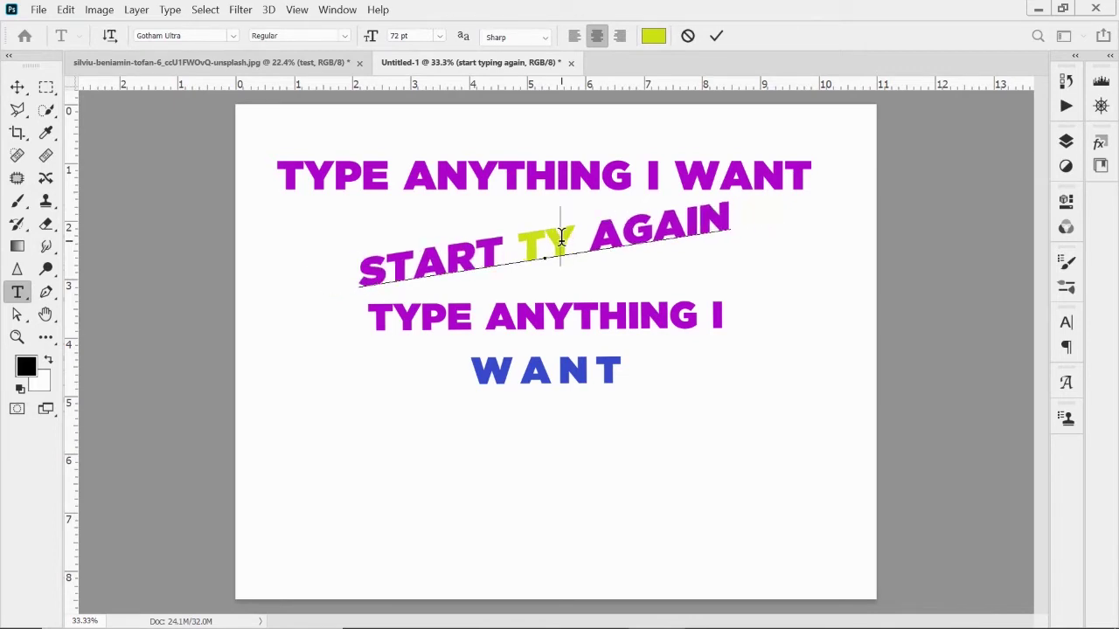
key(BackSpace)
text(WRITING)
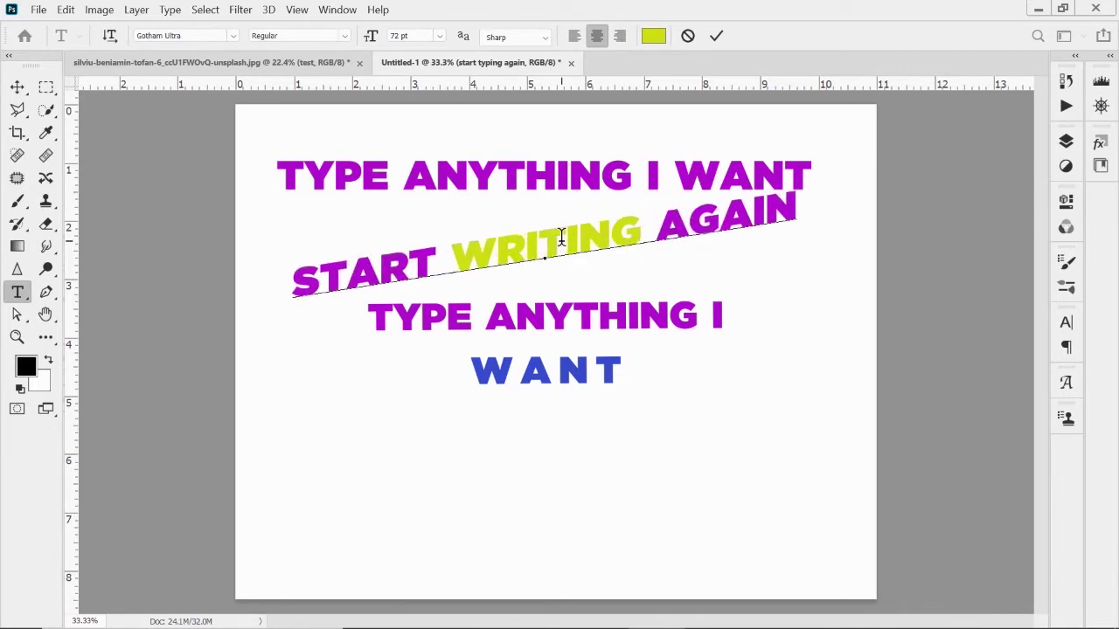
click(716, 36)
key(v)
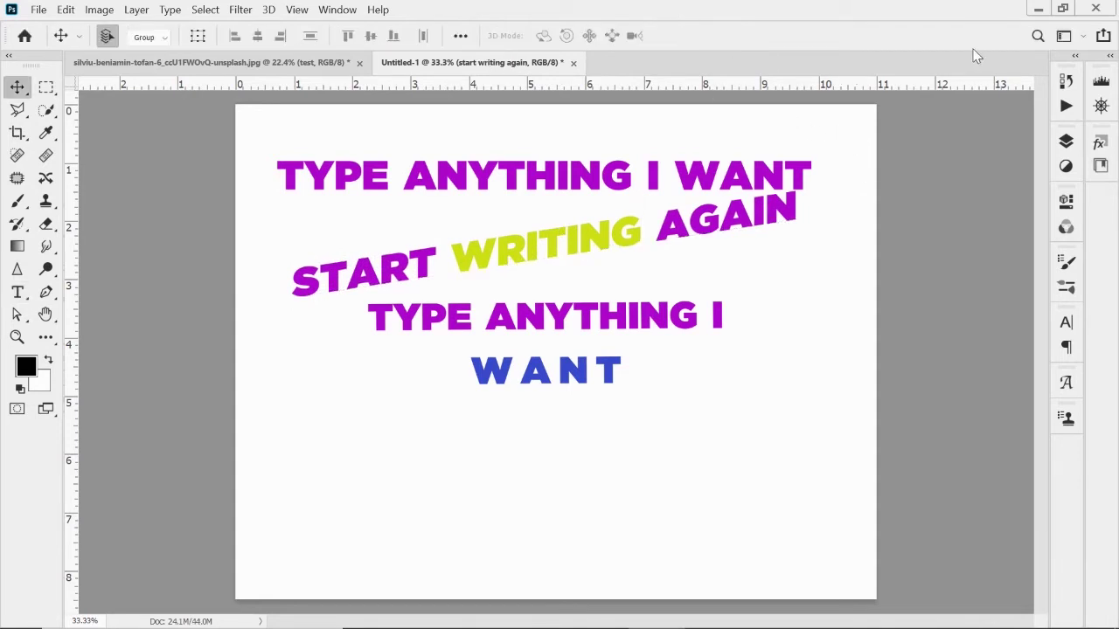
Switch the orientation of the first text line "TYPE ANYTHING I WANT" from horizontal to vertical.
key(t)
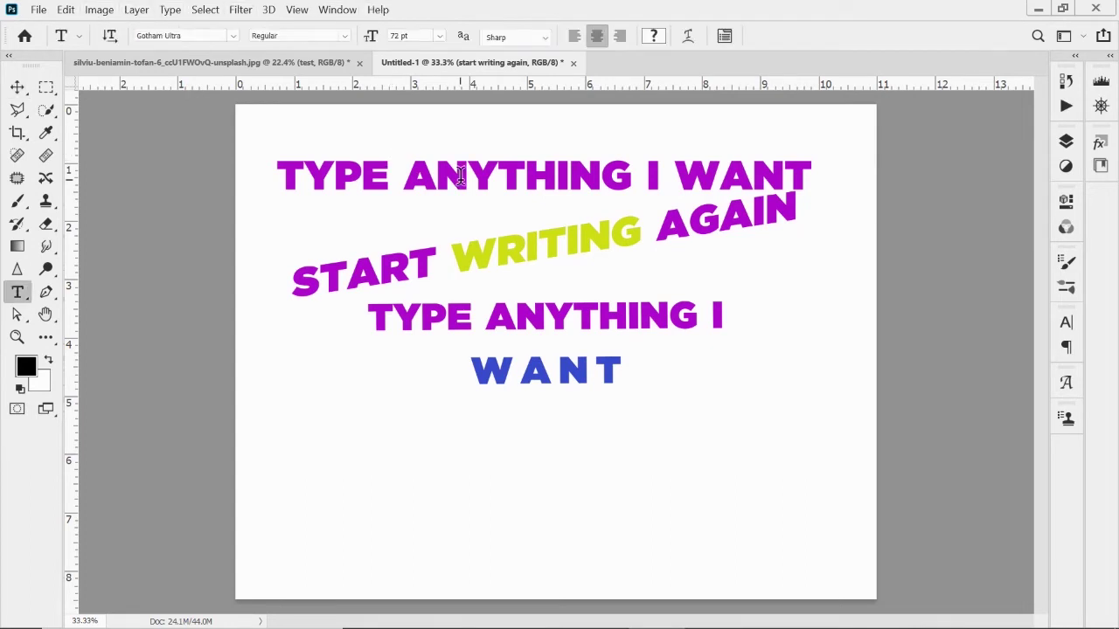
click(461, 175)
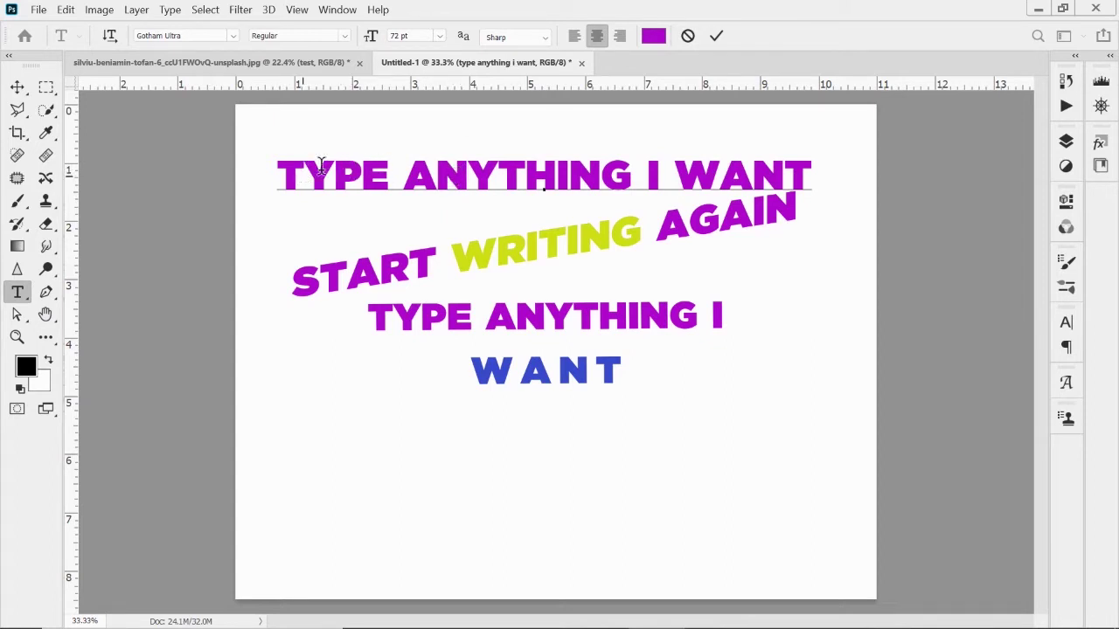
right_click(27, 297)
click(20, 295)
click(111, 39)
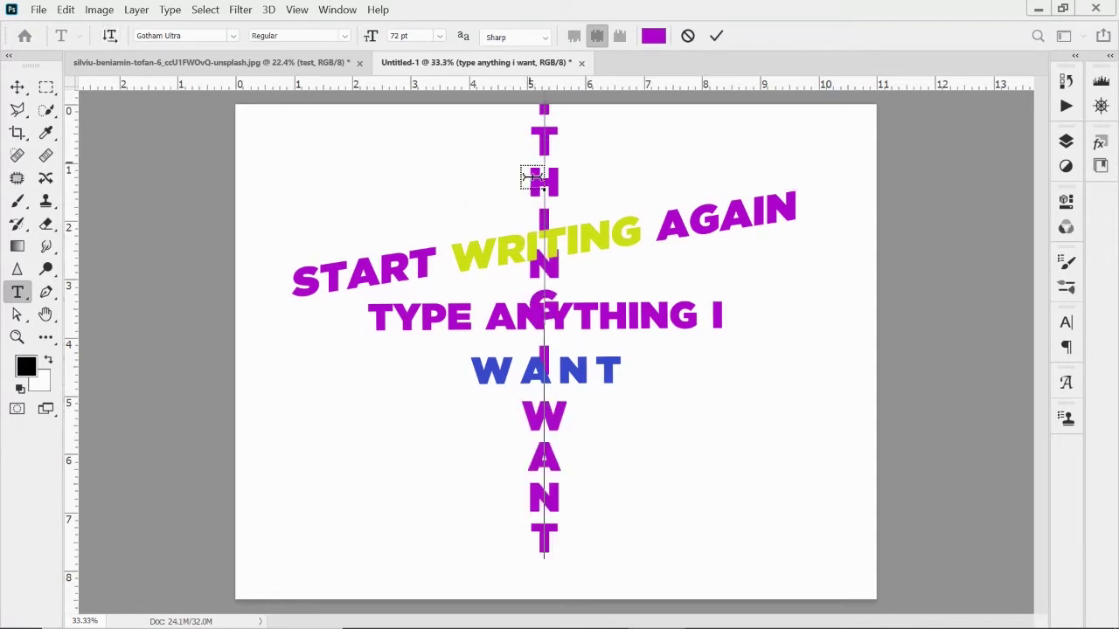
Switch the first text line "TYPE ANYTHING I WANT" back to horizontal orientation and commit the text edit.
click(111, 39)
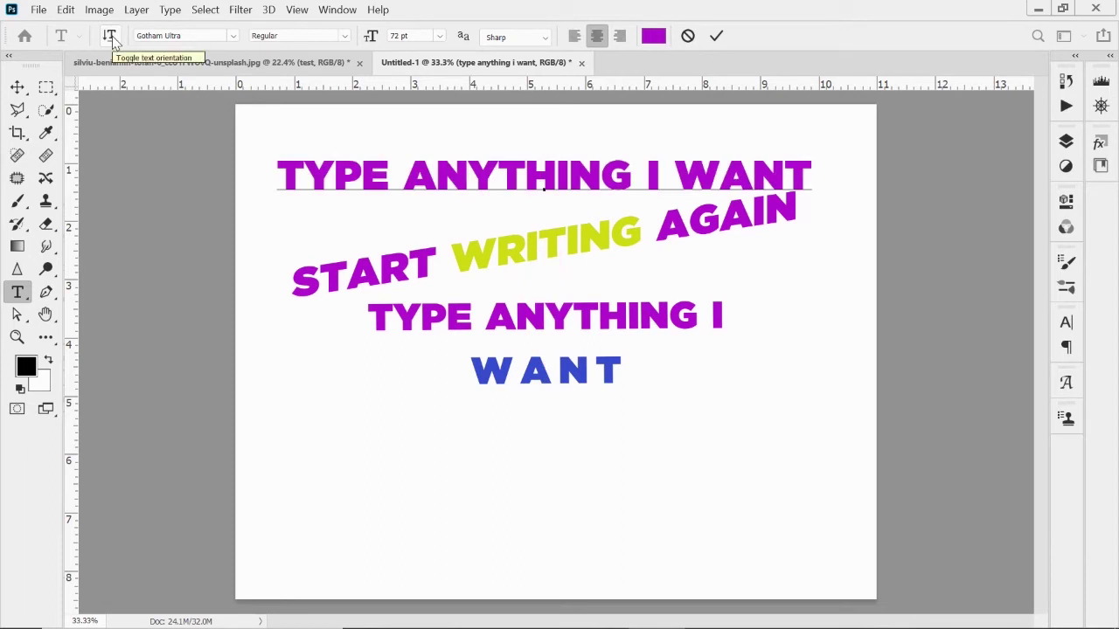
click(110, 36)
click(110, 36)
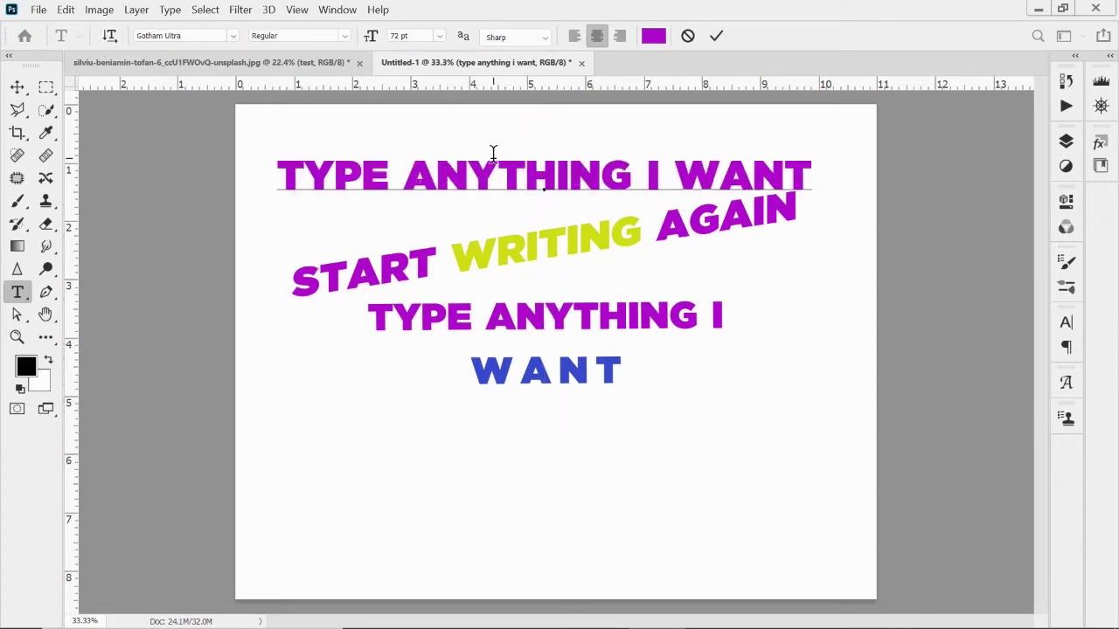
click(1065, 142)
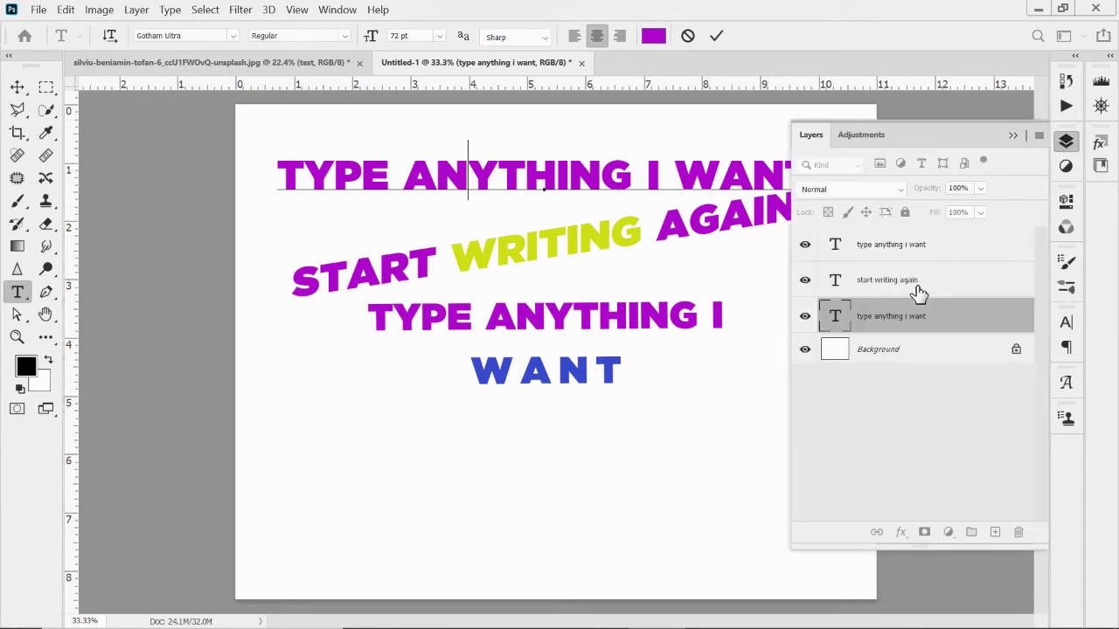
click(718, 35)
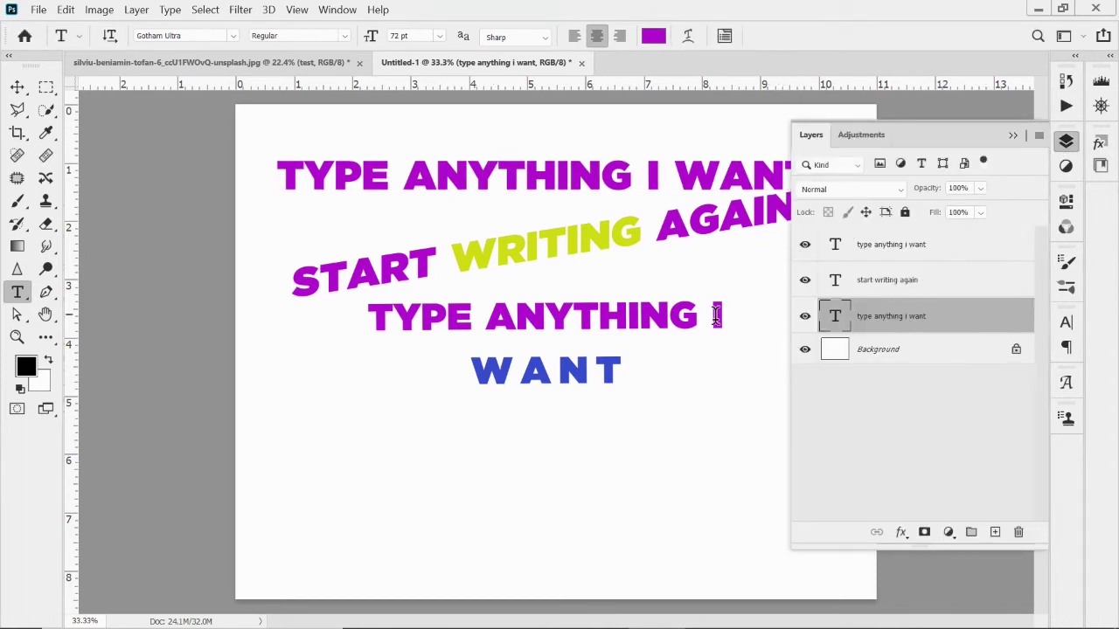
Select the two-line "TYPE ANYTHING I WANT" paragraph text layer and toggle its orientation to vertical and back to horizontal.
click(17, 88)
click(540, 320)
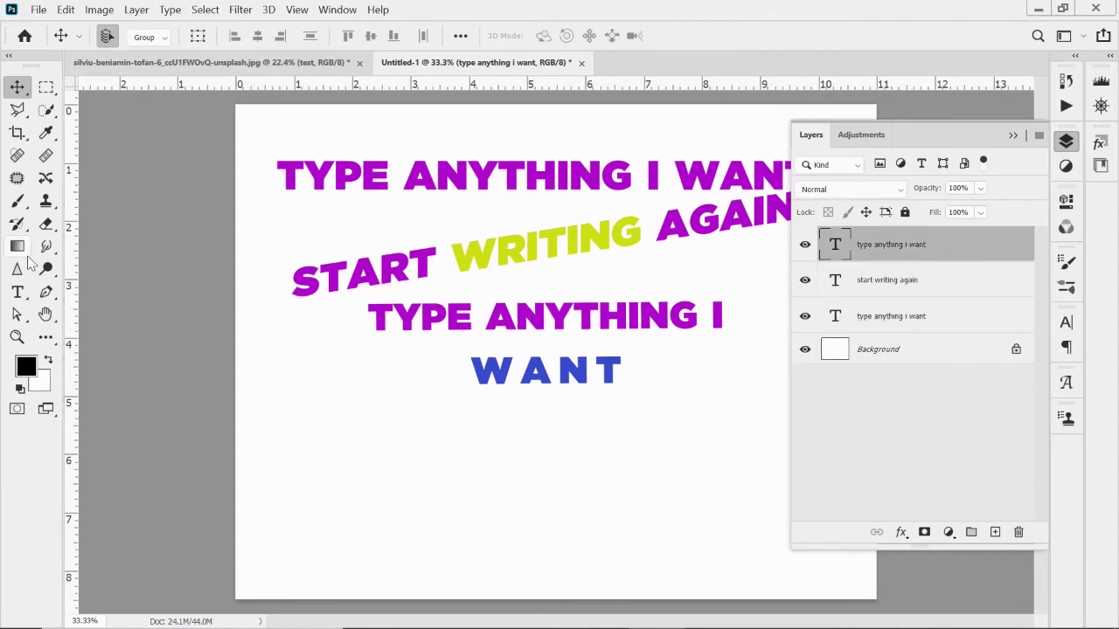
click(18, 293)
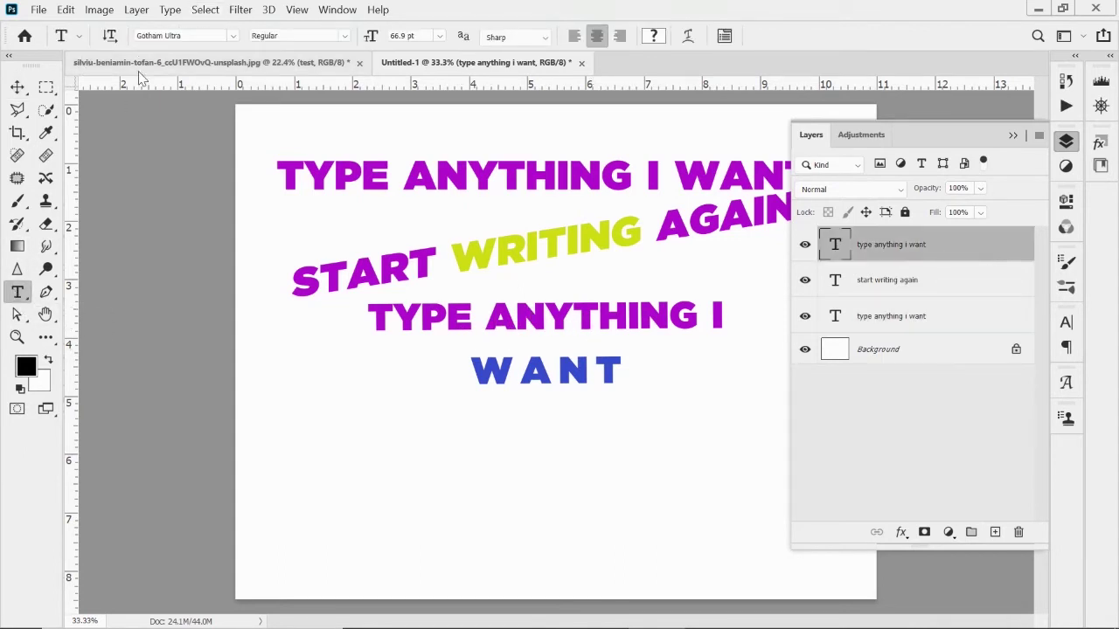
click(109, 38)
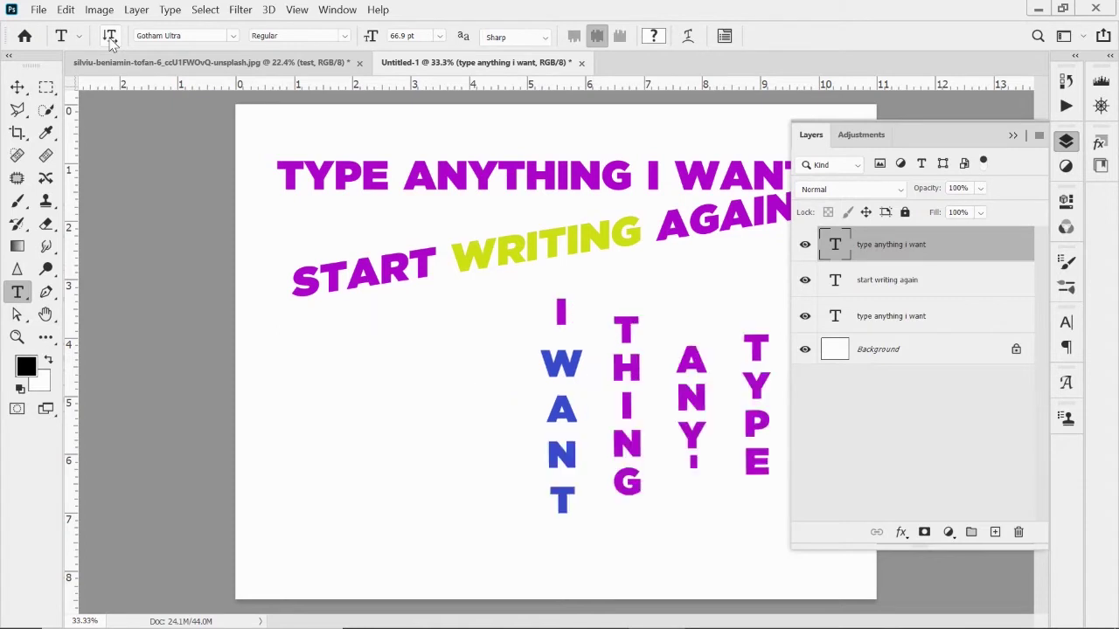
click(110, 38)
click(109, 38)
click(109, 39)
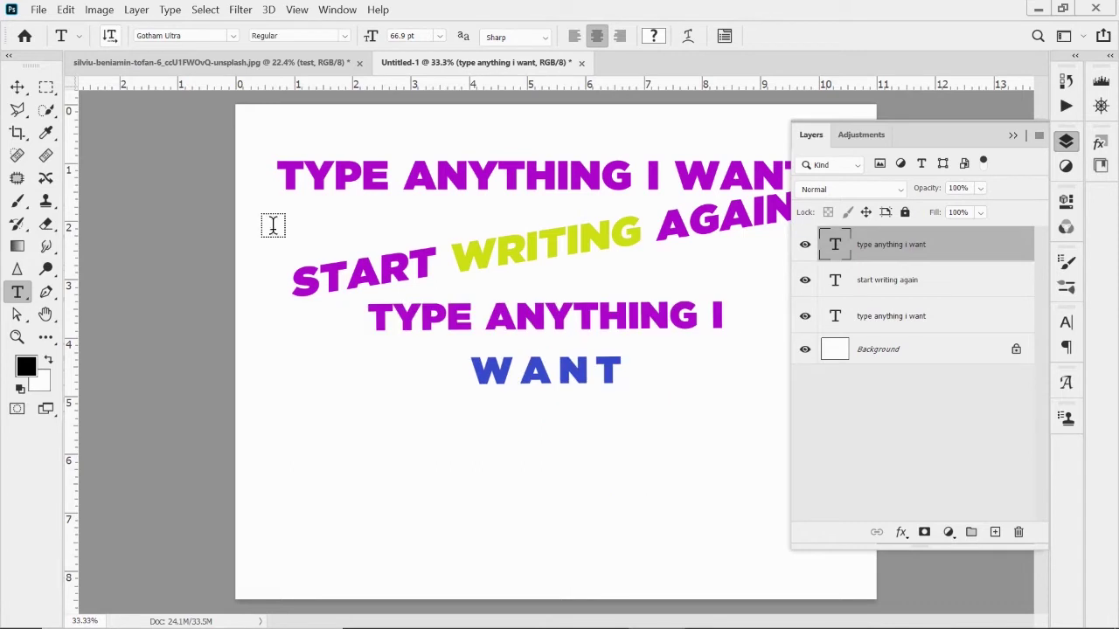
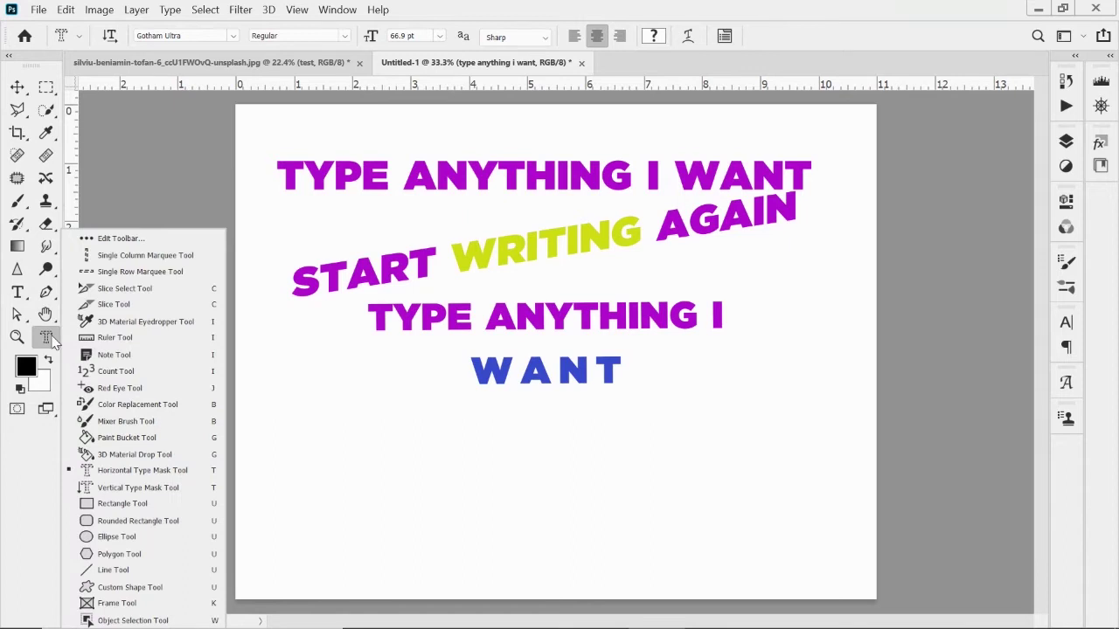
Draw a circle about 1004 px in diameter in the lower part of the canvas and give it a purple stroke.
click(122, 537)
drag(335, 360, 539, 555)
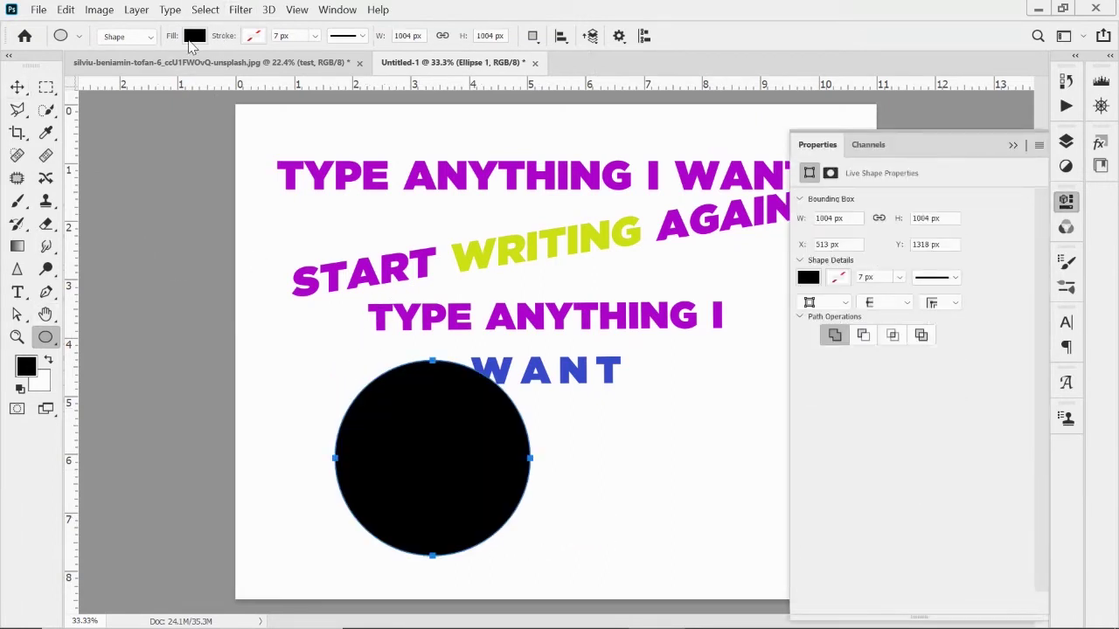
click(265, 38)
click(263, 36)
click(260, 38)
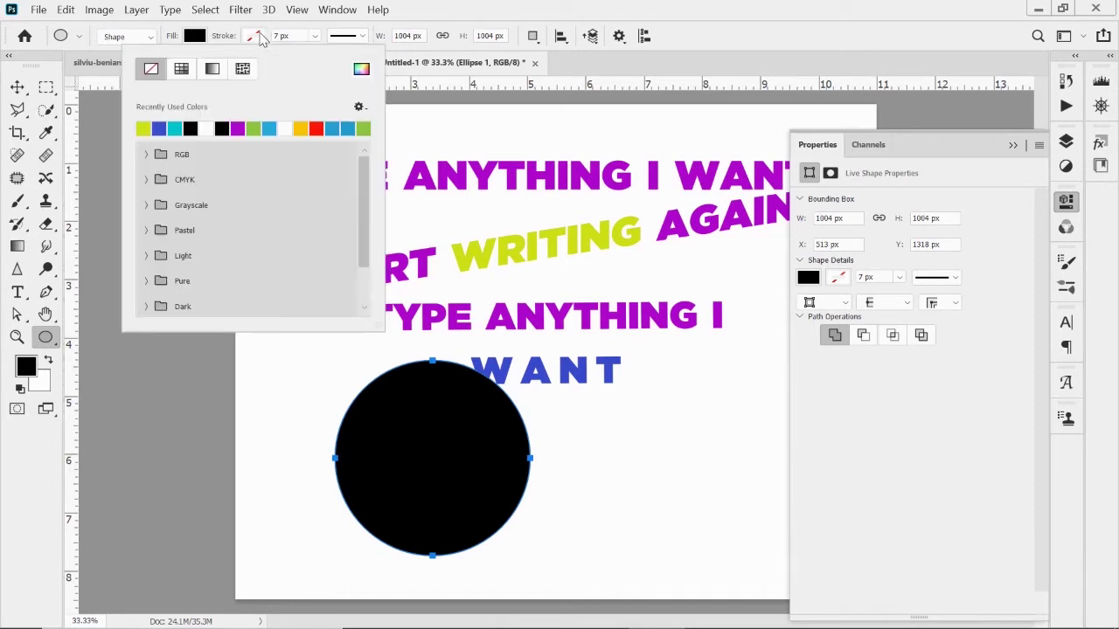
click(237, 128)
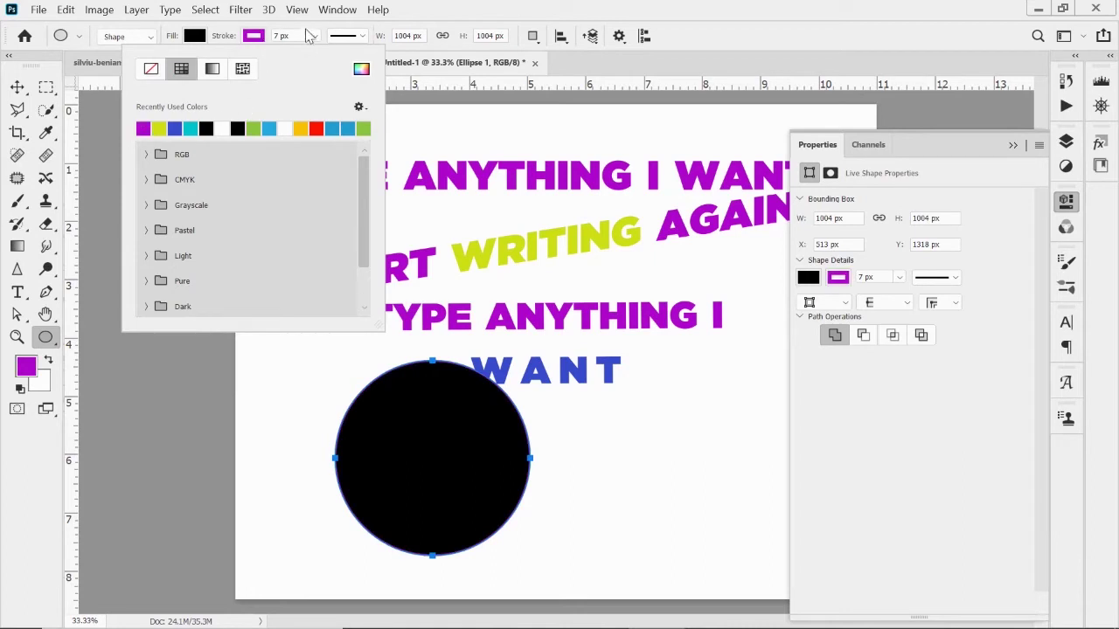
Try to change the circle's stroke width, and set its fill to no colour.
click(317, 40)
click(316, 42)
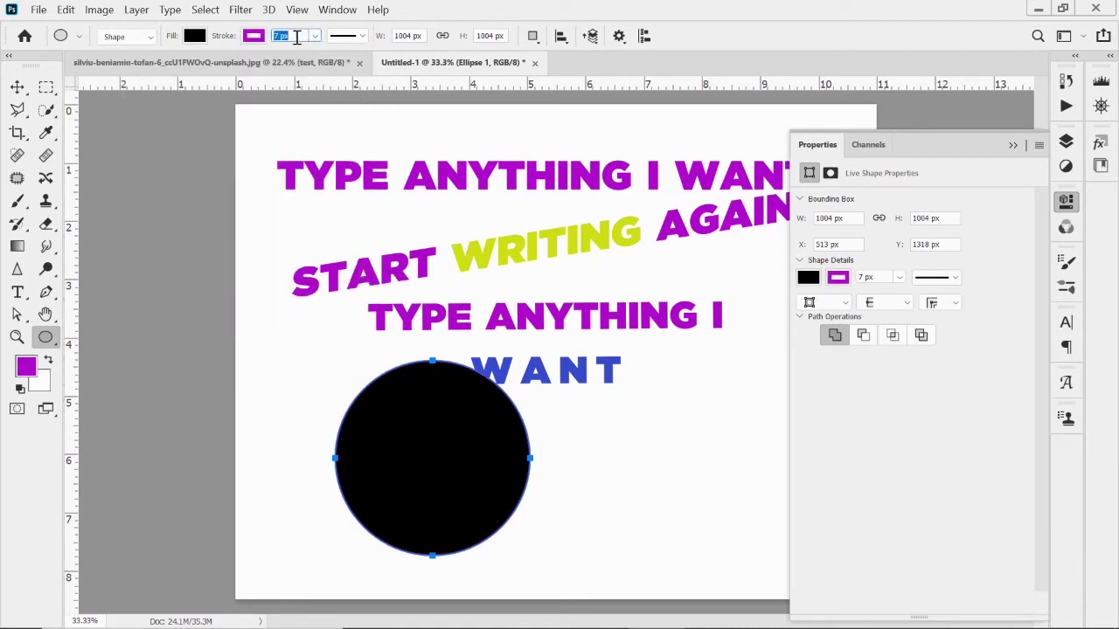
text(5)
click(194, 35)
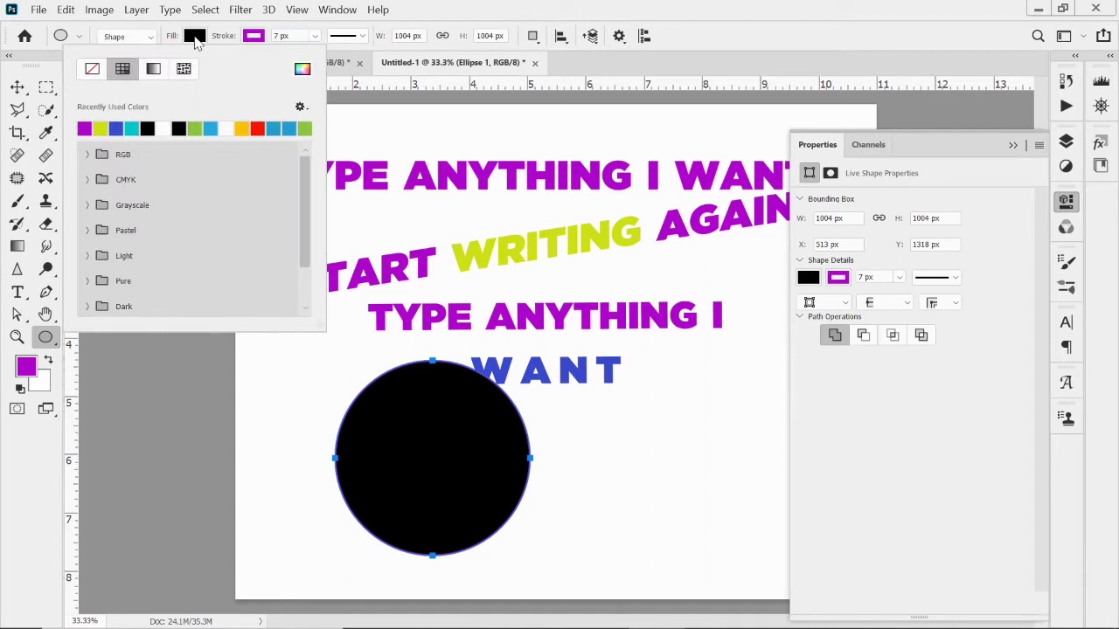
click(91, 70)
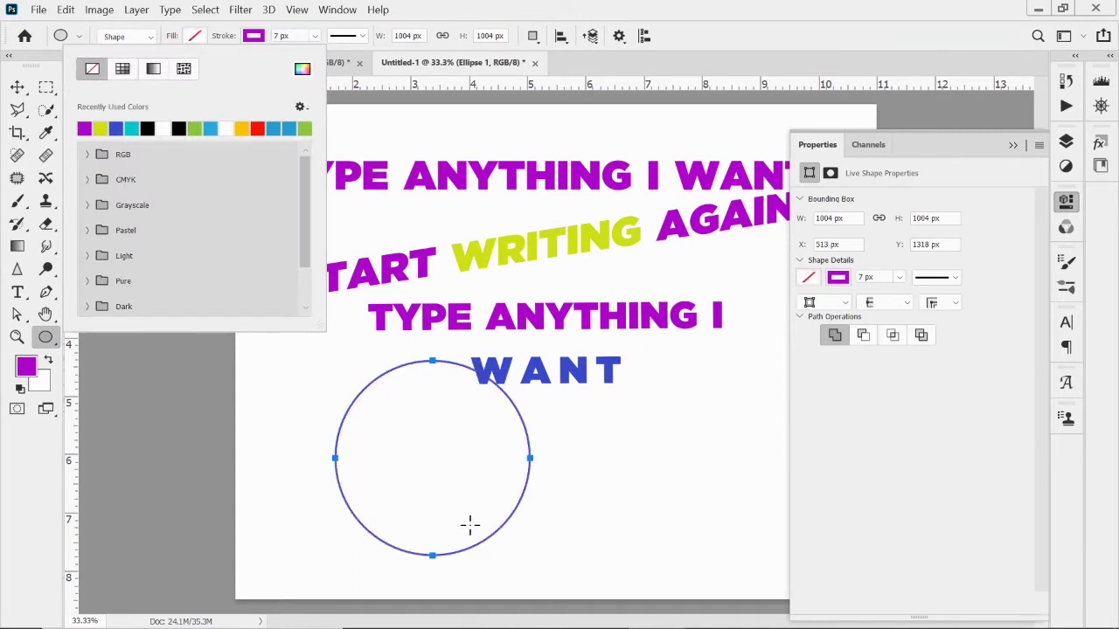
Move the circle down toward the lower left of the canvas and the two-line paragraph text up and right, clear of each other.
click(16, 87)
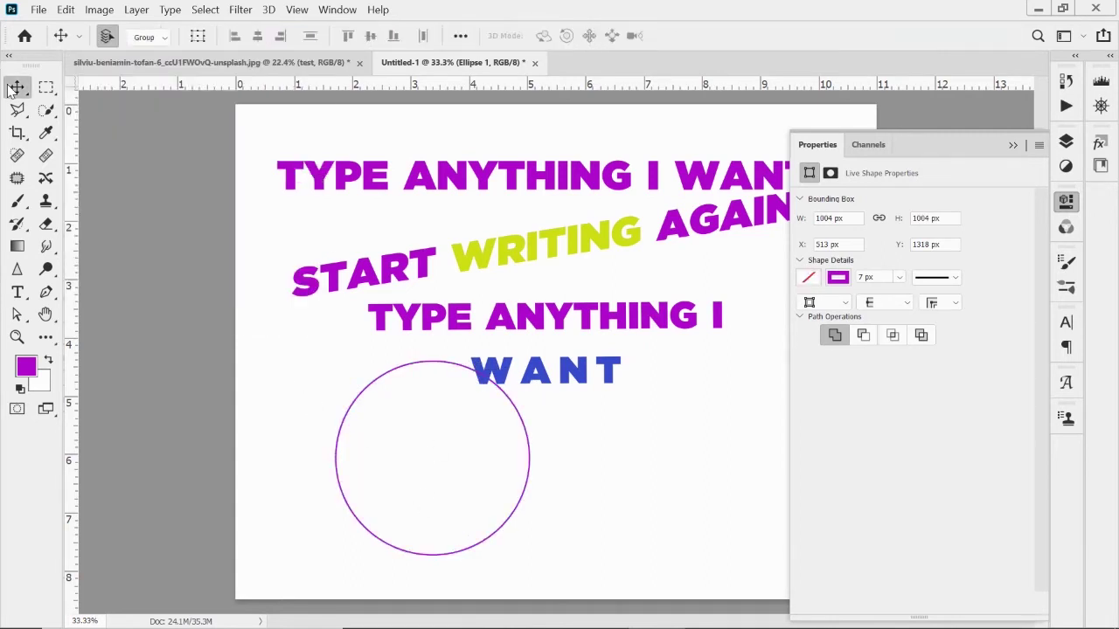
click(365, 398)
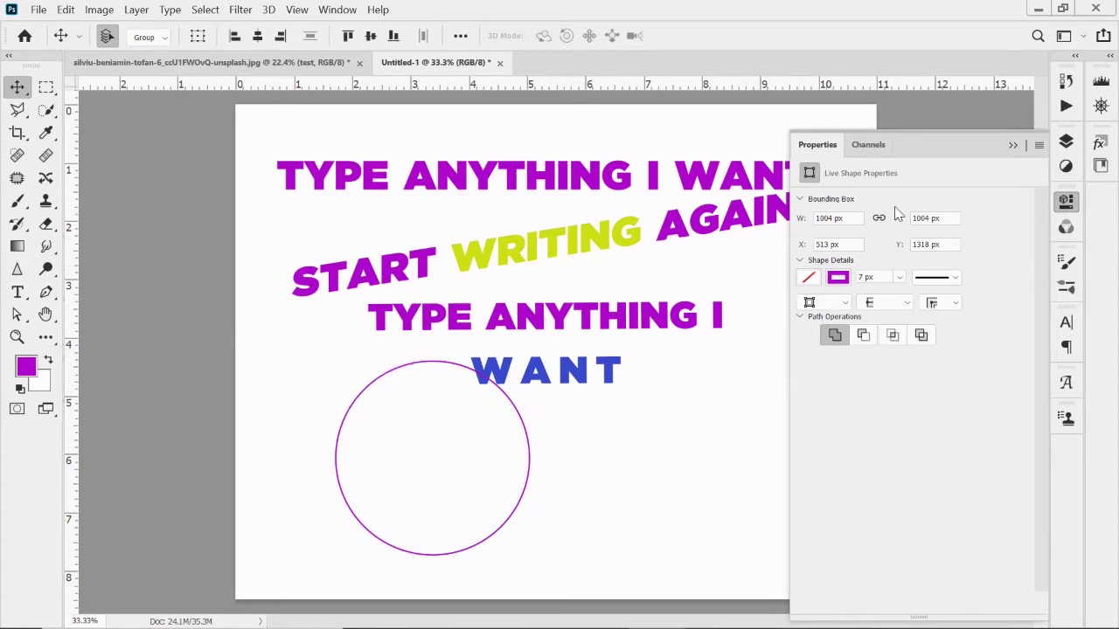
click(1065, 144)
click(884, 245)
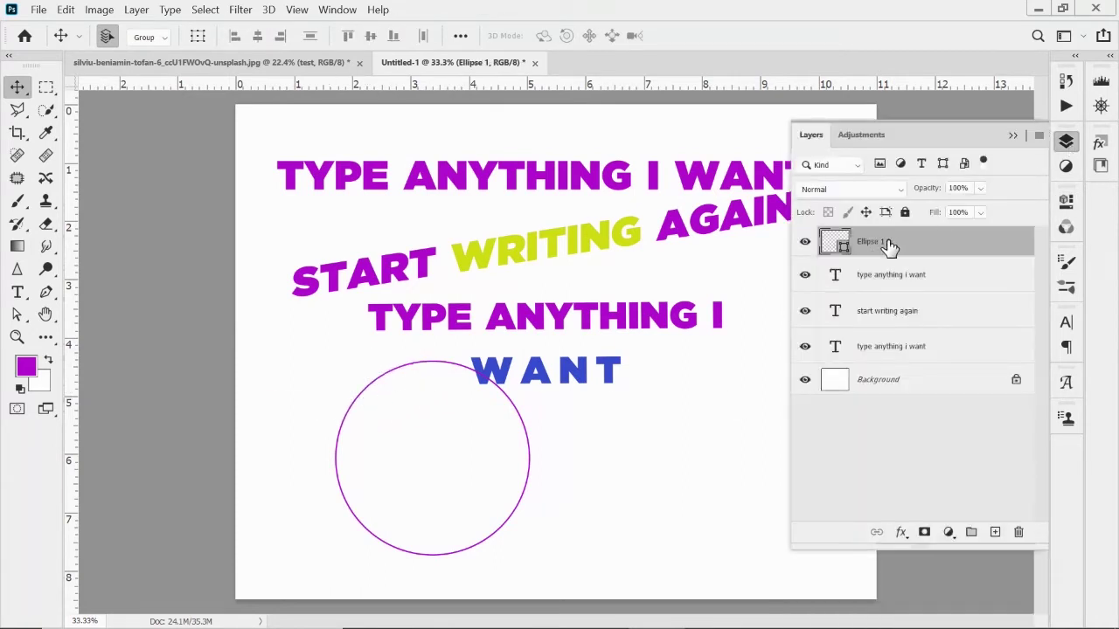
drag(411, 361, 417, 387)
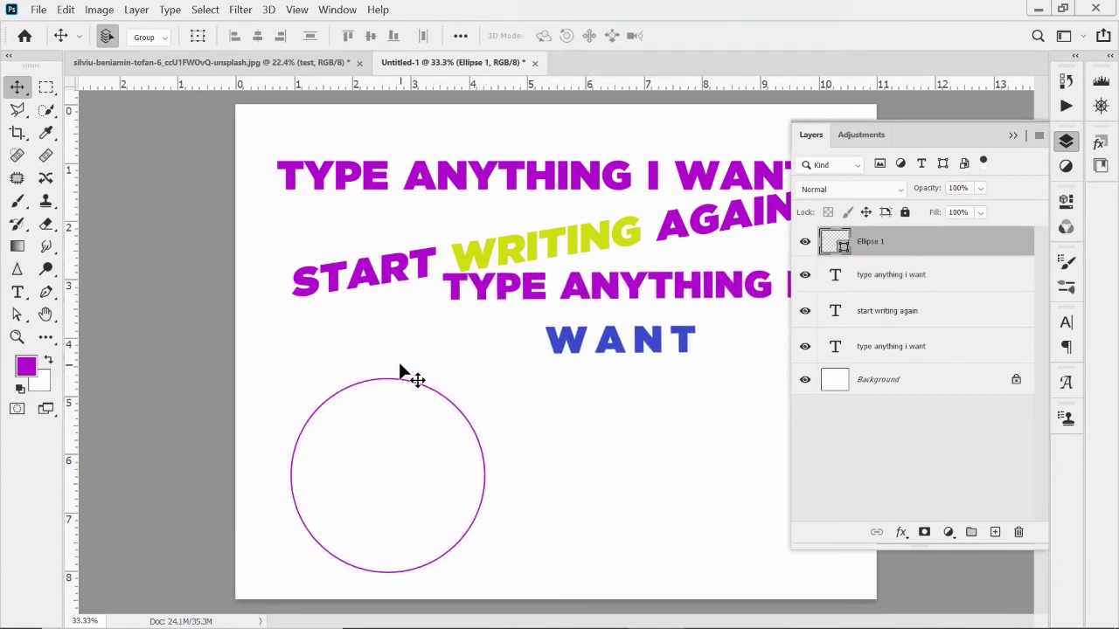
Add the text "type on the path" along the outline of the circle with the Type tool.
click(17, 293)
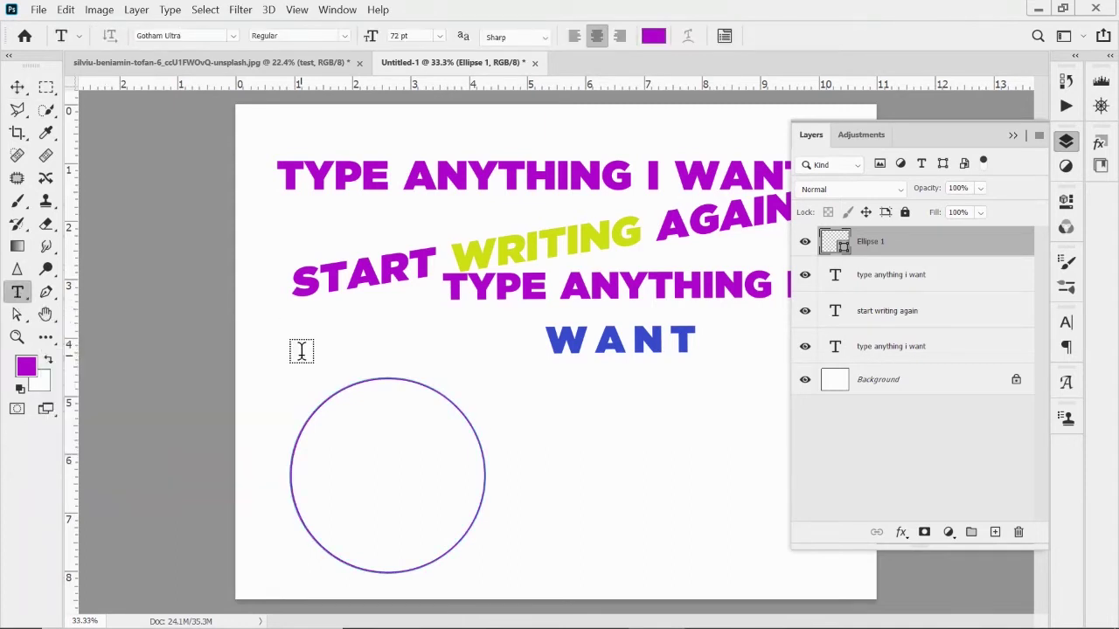
click(317, 401)
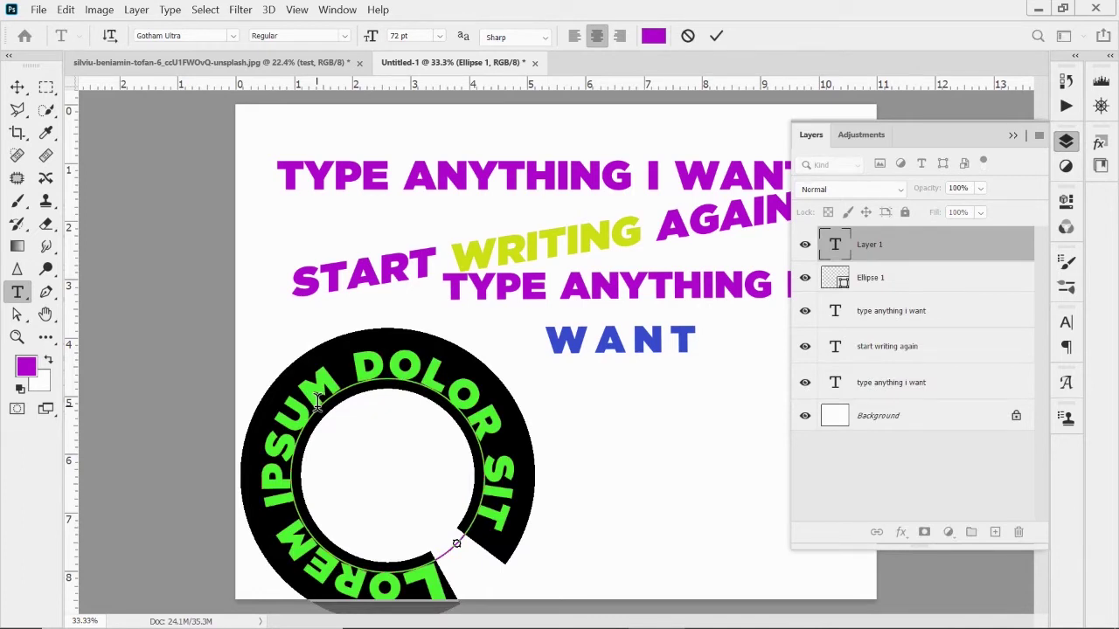
text(type on teh)
key(BackSpace)
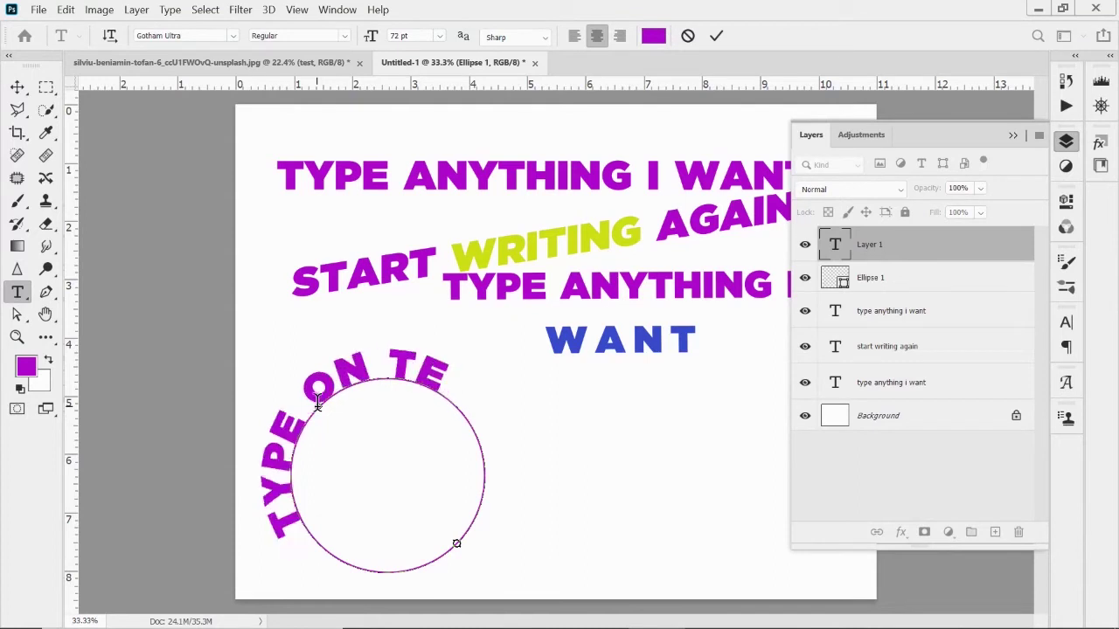
key(BackSpace)
text(he pa)
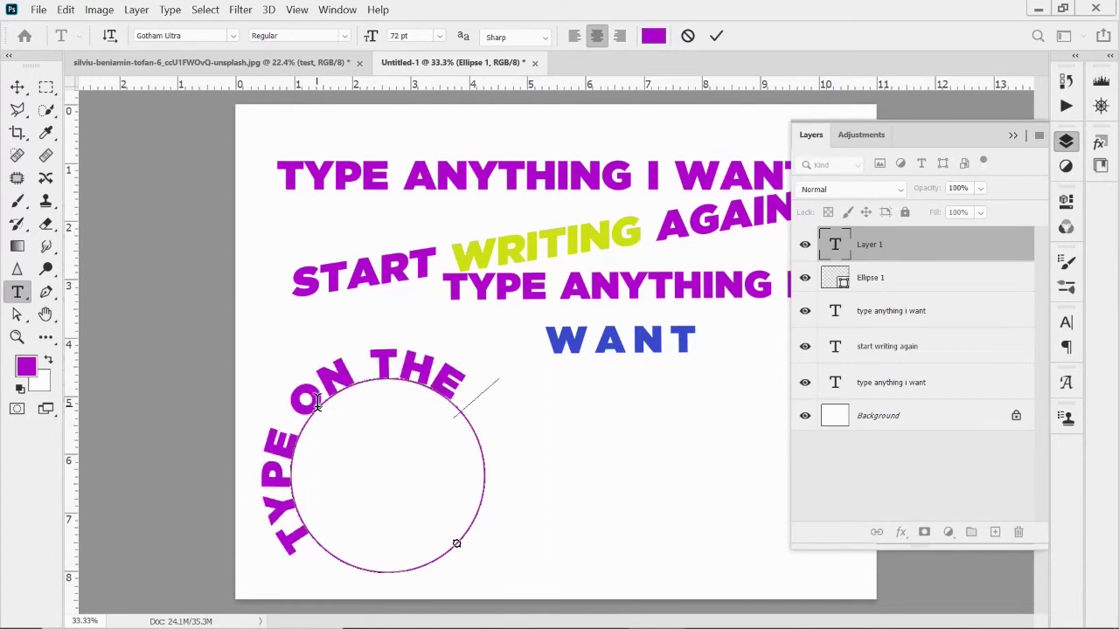
text(th)
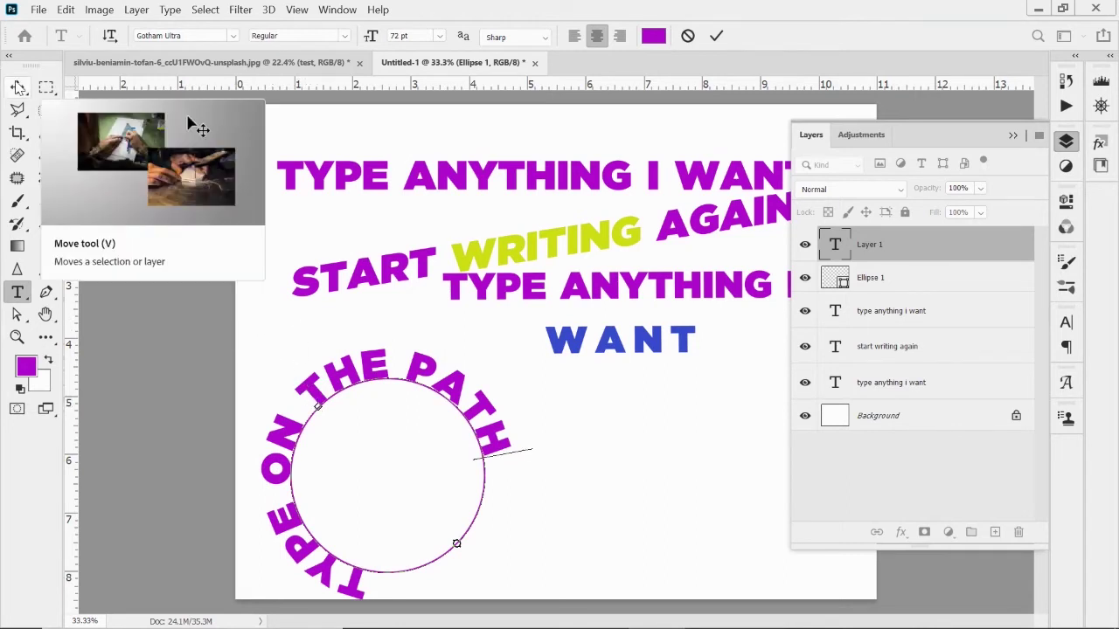
Slide the path text around the circle with the Path Selection tool and flip it to the inside of the outline.
click(16, 314)
drag(350, 572, 309, 575)
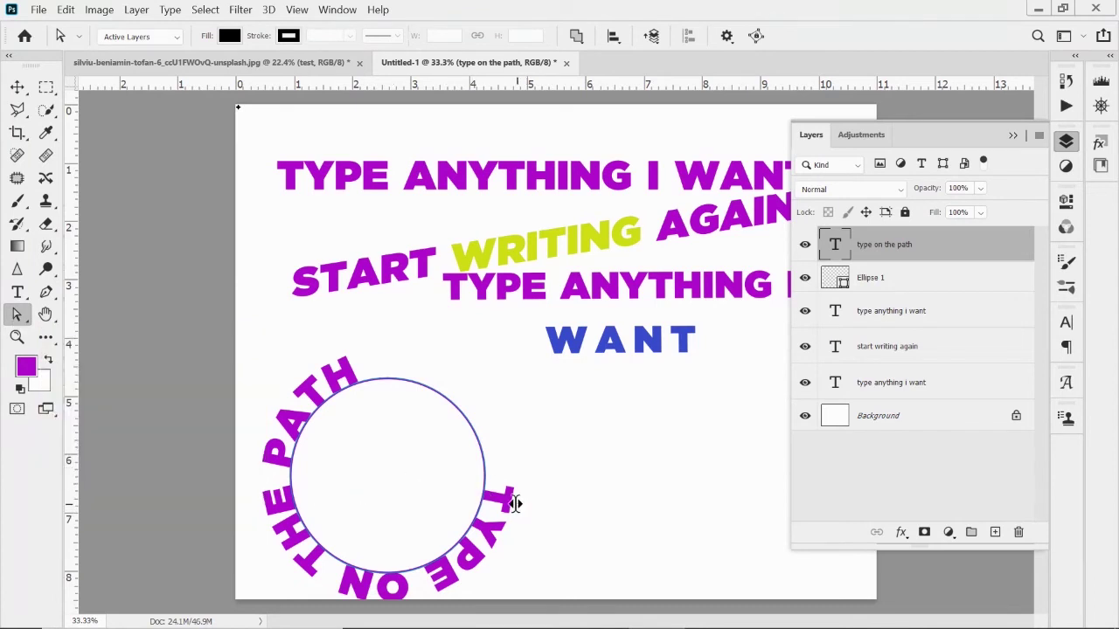
drag(508, 500, 476, 585)
click(427, 363)
drag(427, 363, 387, 355)
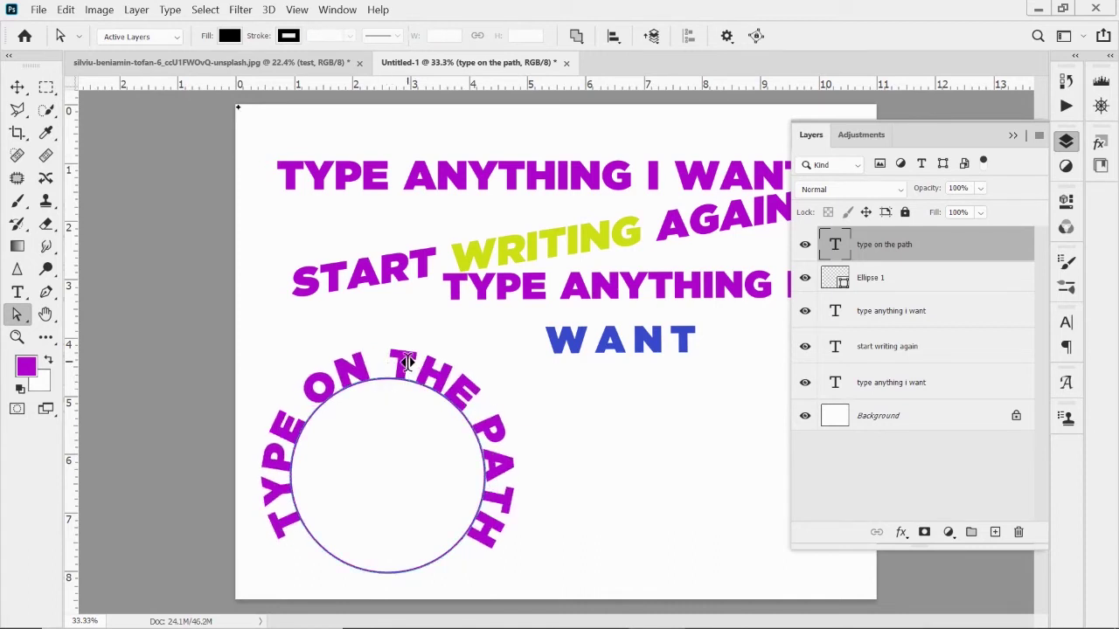
drag(405, 364, 377, 399)
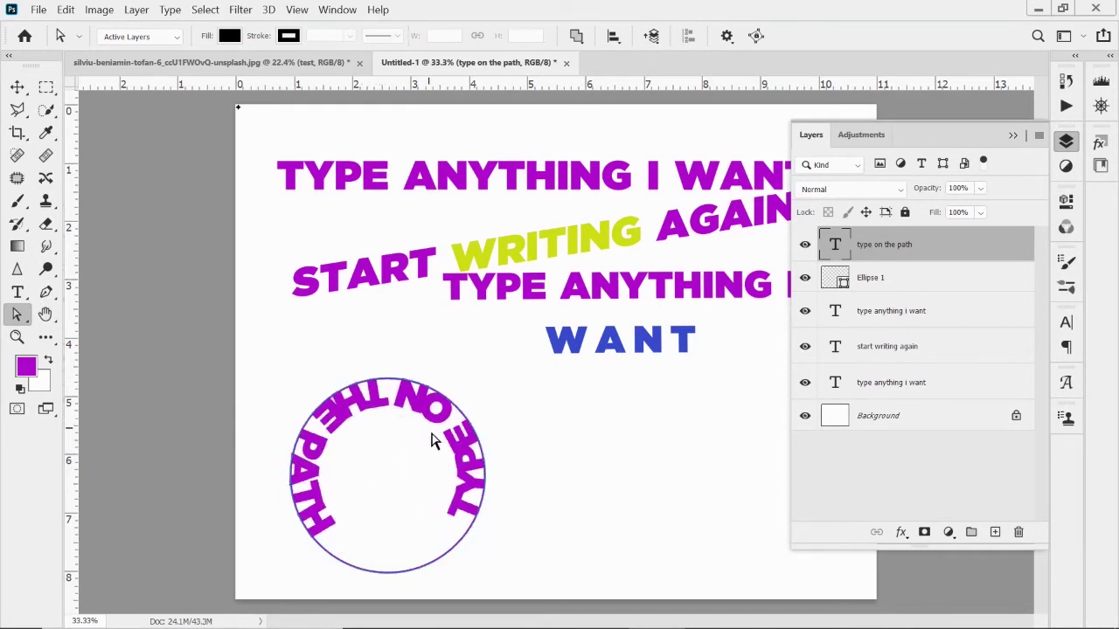
Set the tracking of the circular path text to 200.
click(1065, 323)
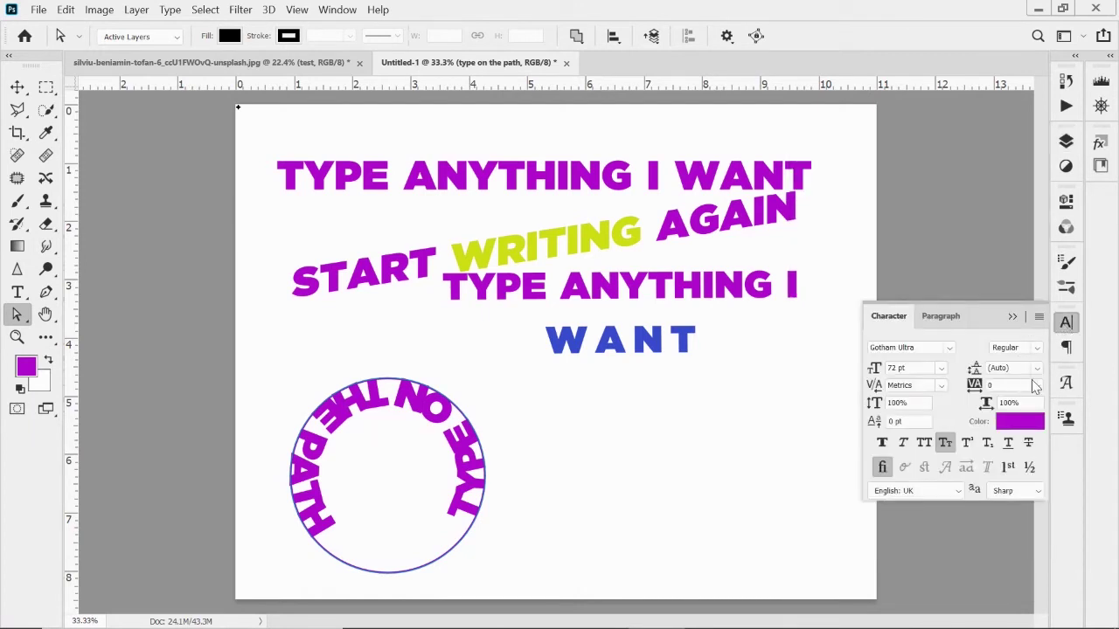
click(1037, 386)
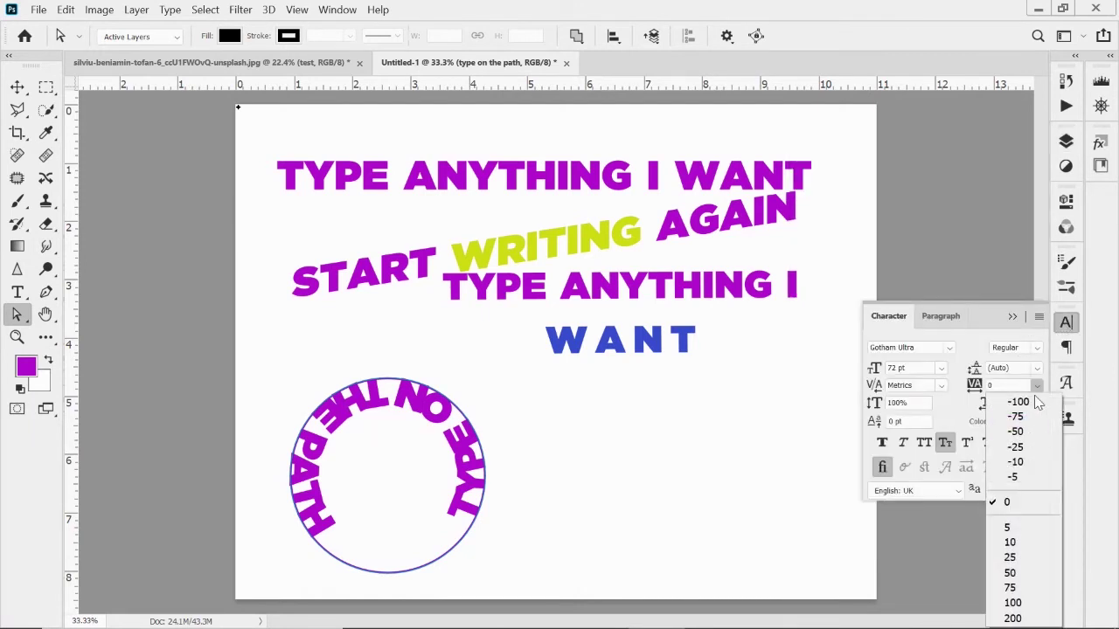
click(1025, 619)
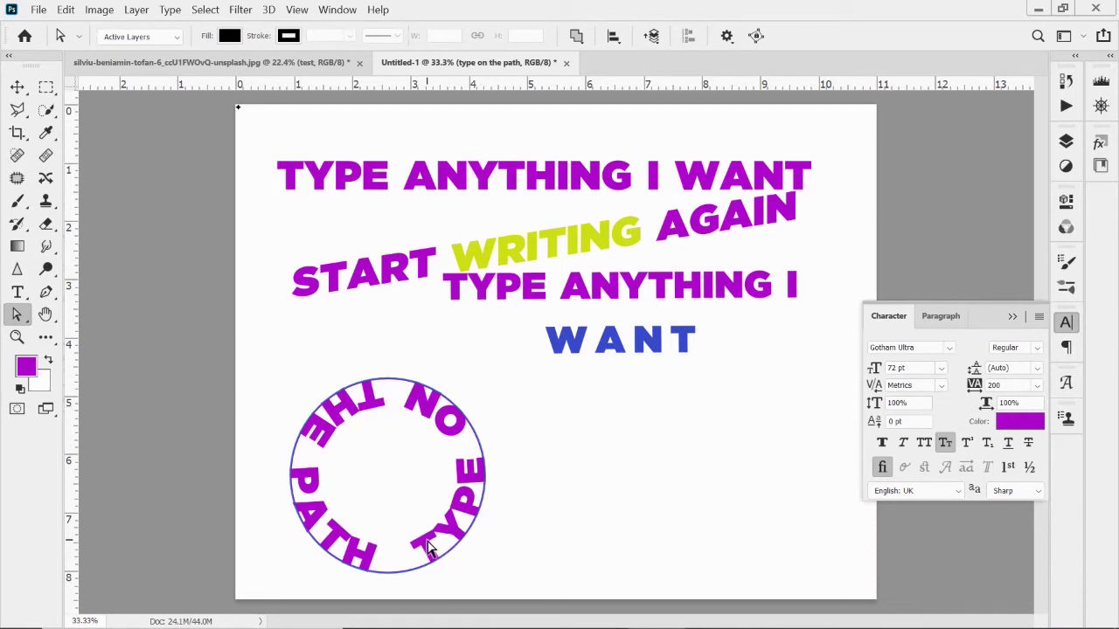
Select all of the circular path text and set its font size to 36 pt.
click(18, 292)
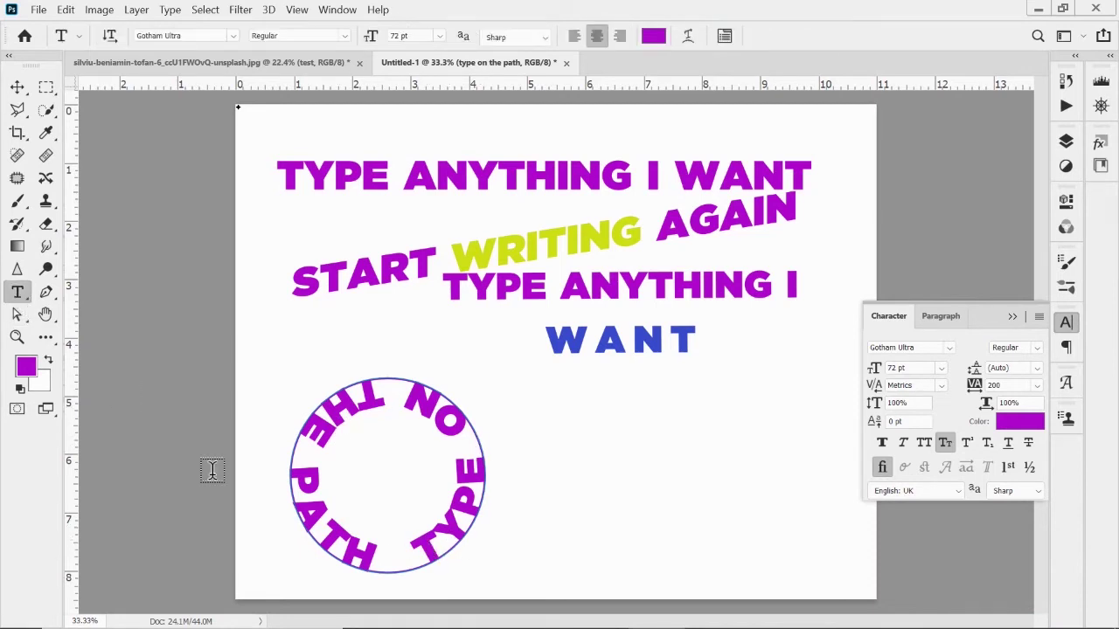
double_click(428, 544)
triple_click(429, 543)
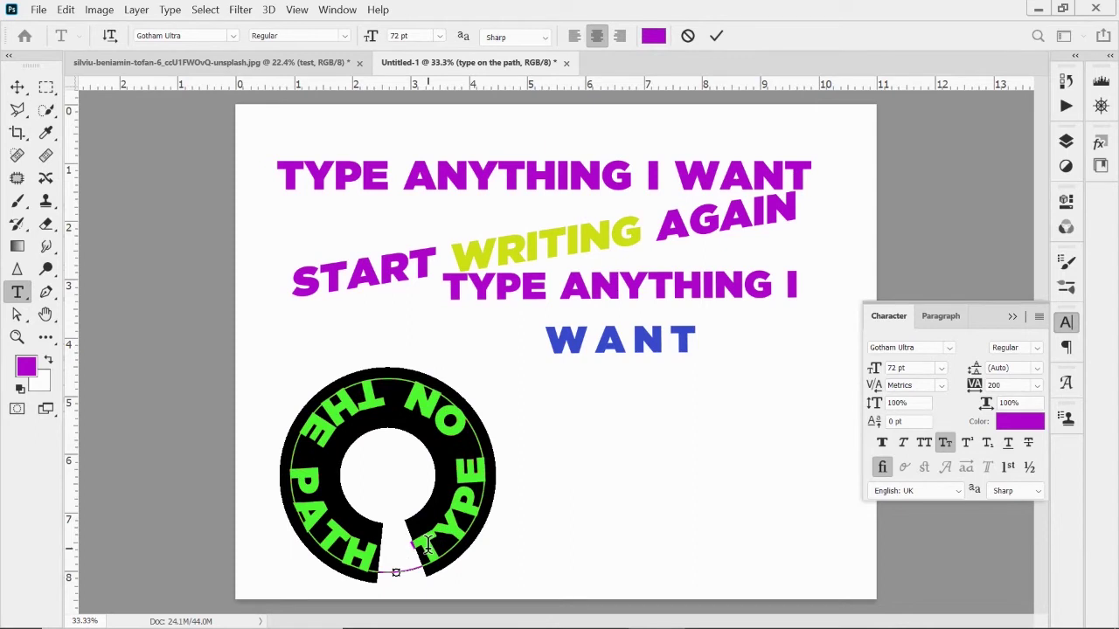
click(940, 368)
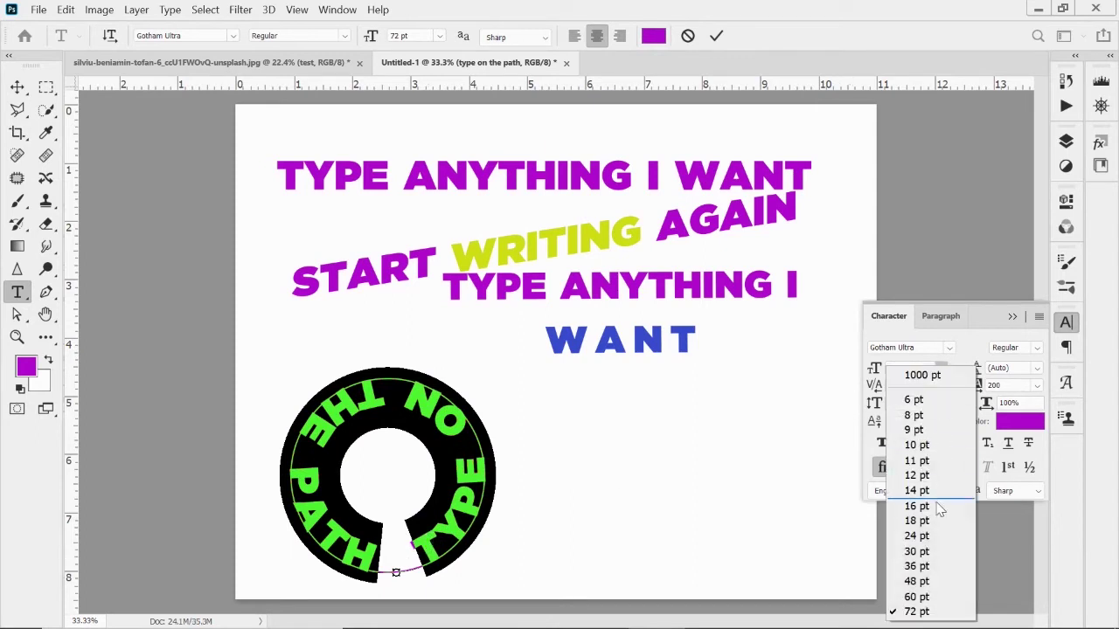
click(929, 567)
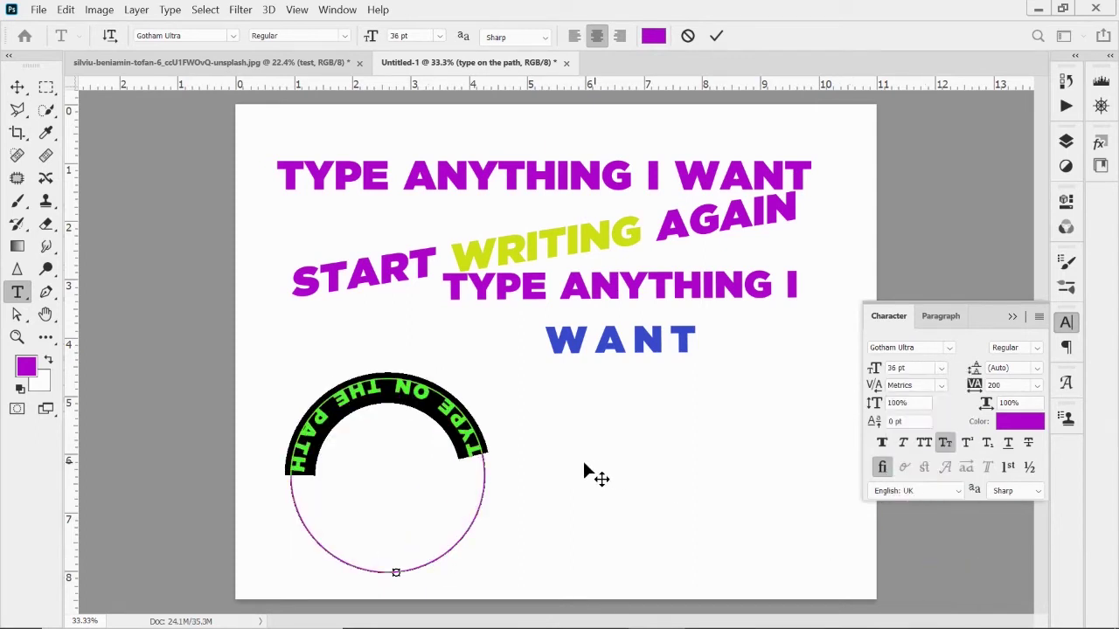
click(470, 442)
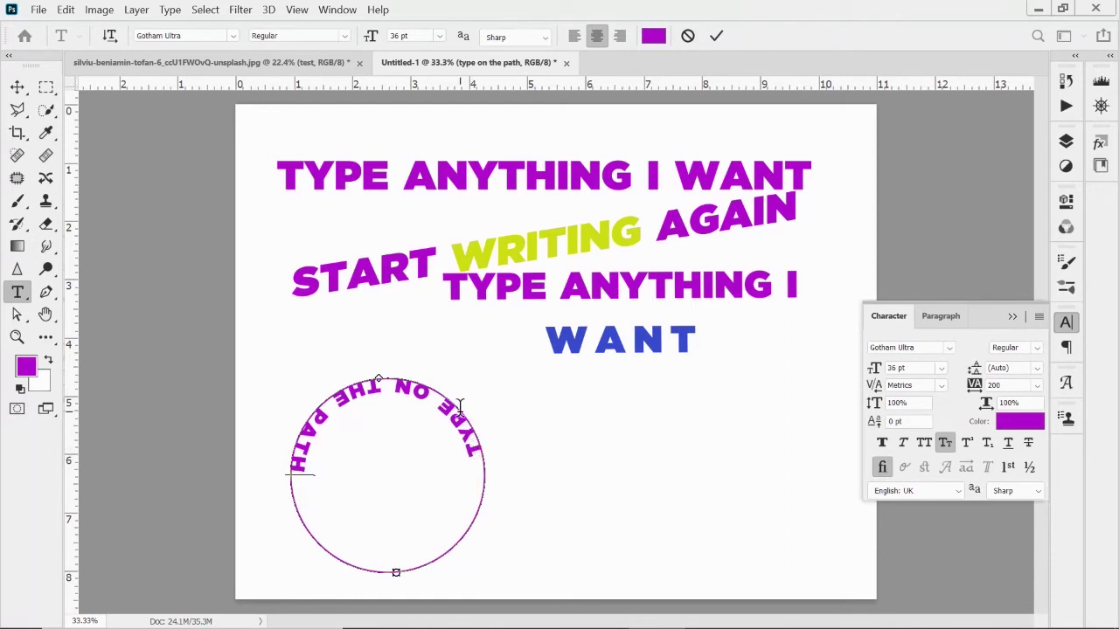
Replace the word "type" with "click" in the circular path text so it reads "click on the path".
key(ctrl+shift+Left)
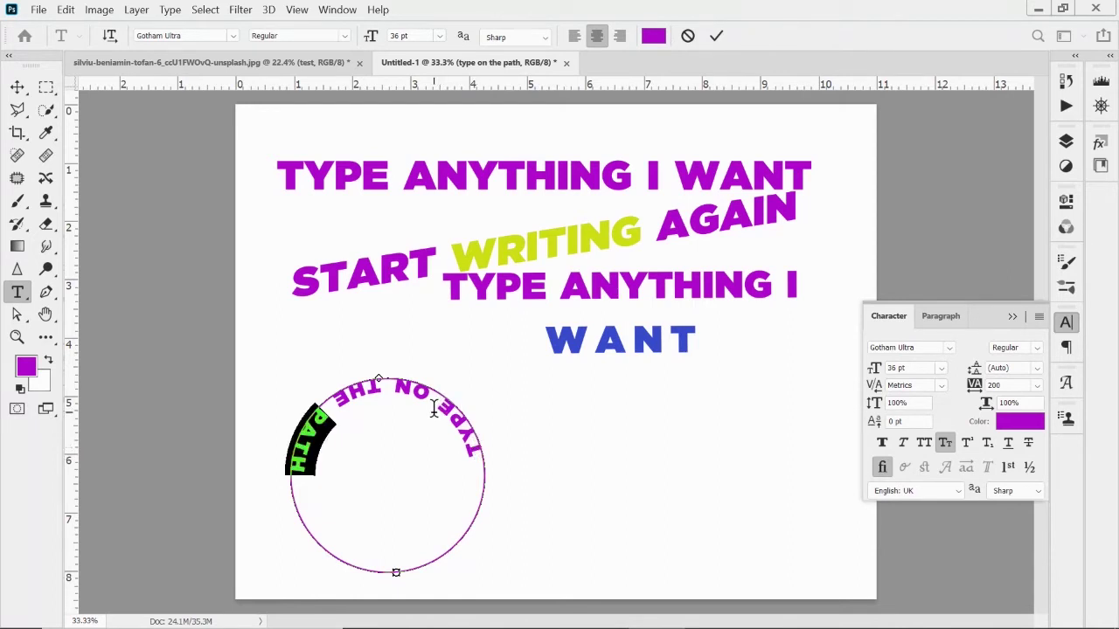
key(Right)
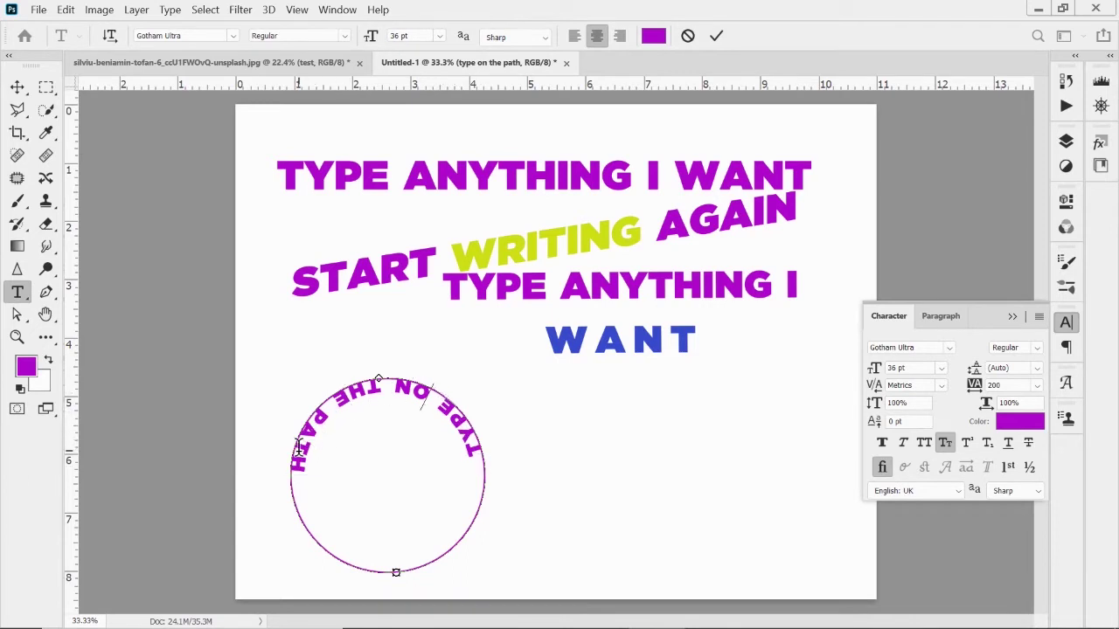
key(BackSpace)
key(BackSpace)
key(BackSpace)
key(BackSpace)
key(BackSpace)
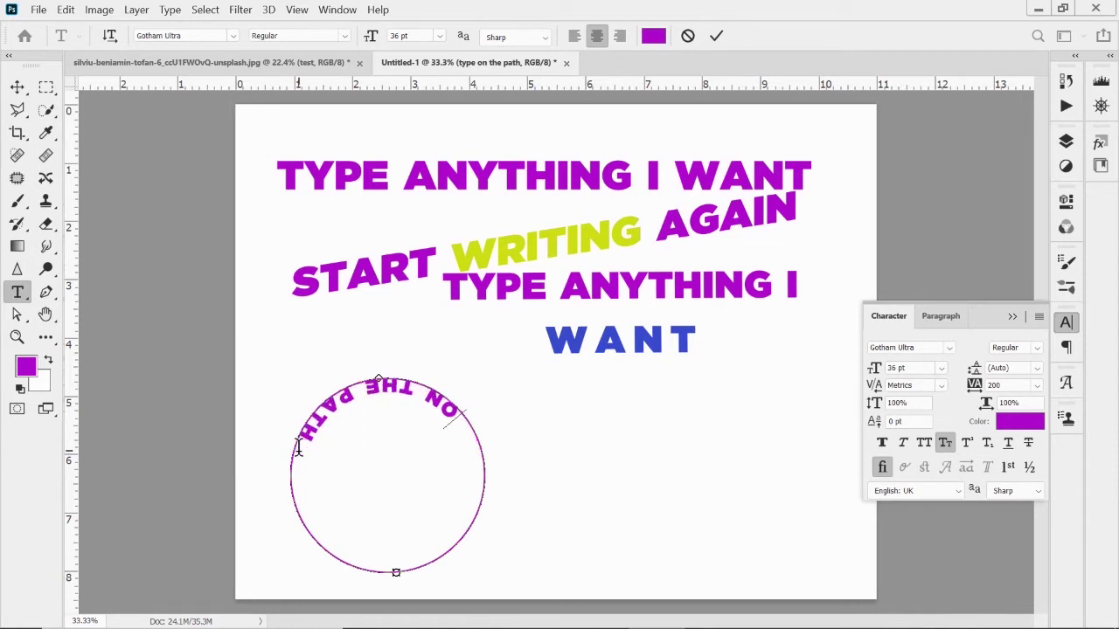
text(CLICK)
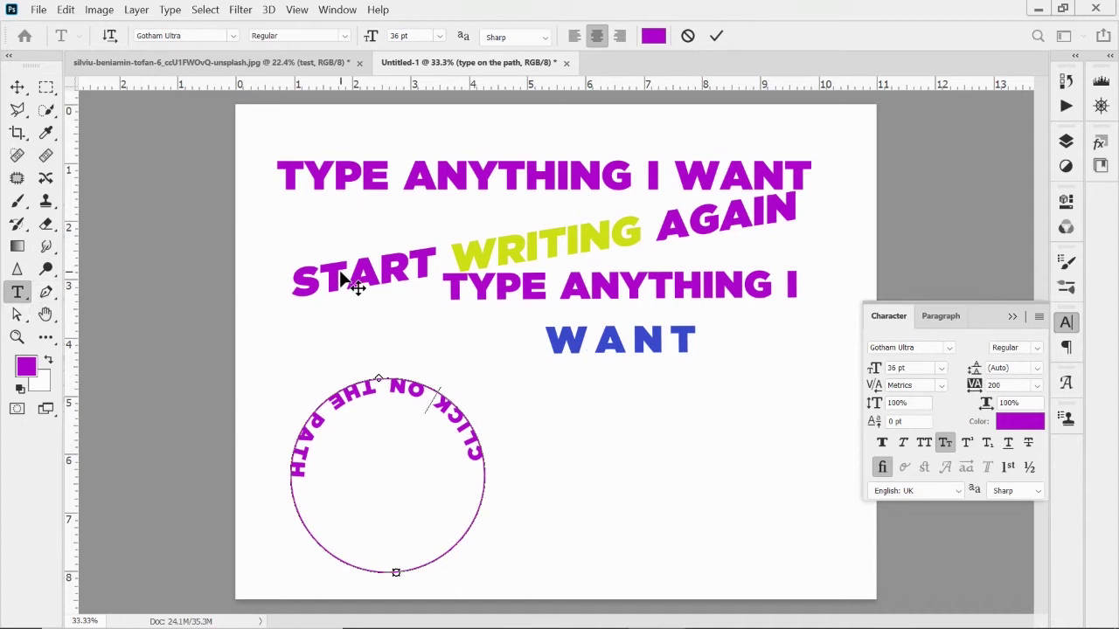
key(ctrl+Return)
Hide every layer except the Background and add the point text "test" on the empty canvas.
key(F7)
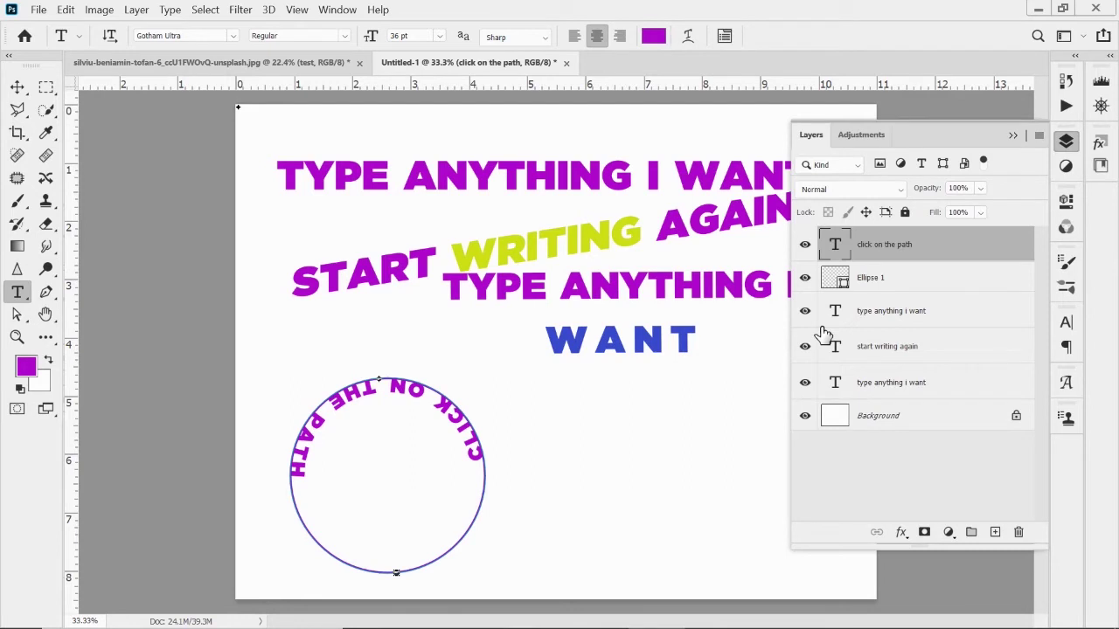
drag(805, 245, 808, 391)
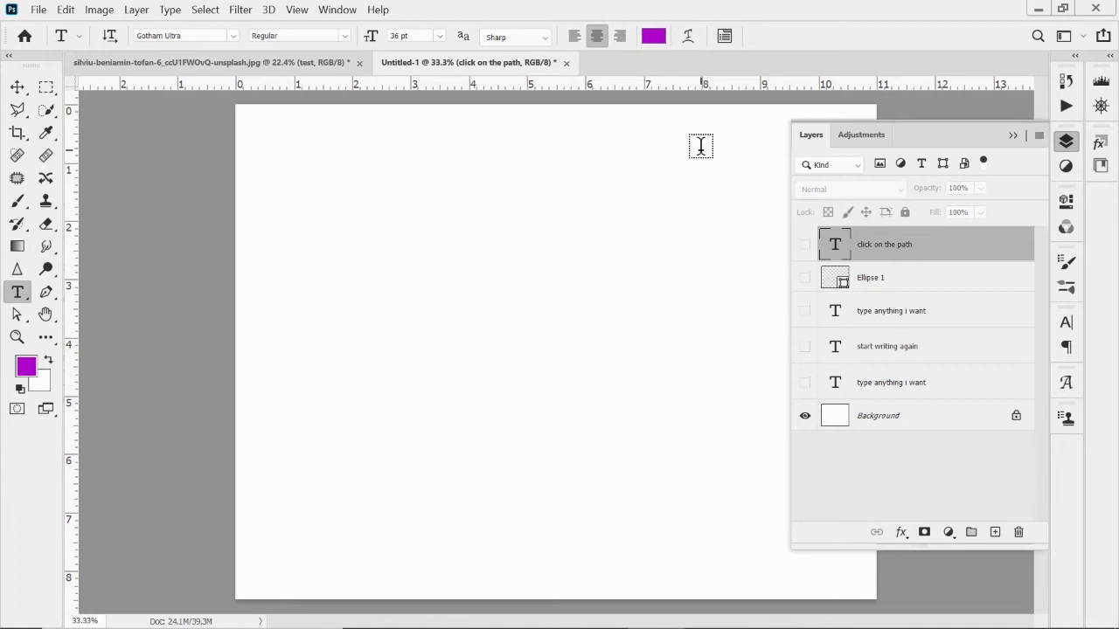
click(403, 256)
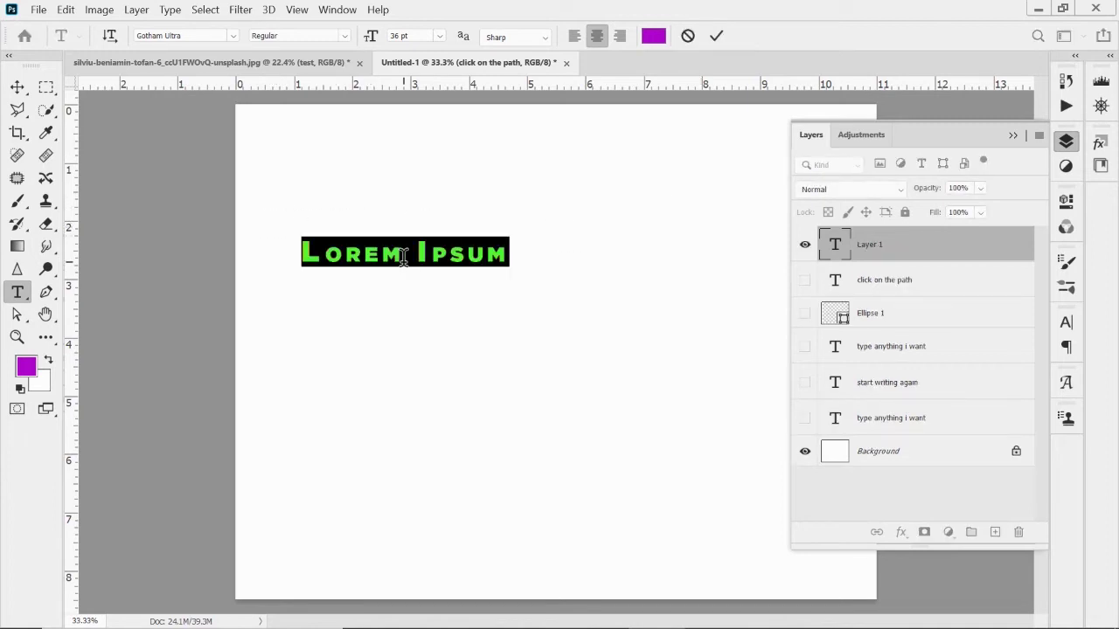
text(TEST)
click(715, 37)
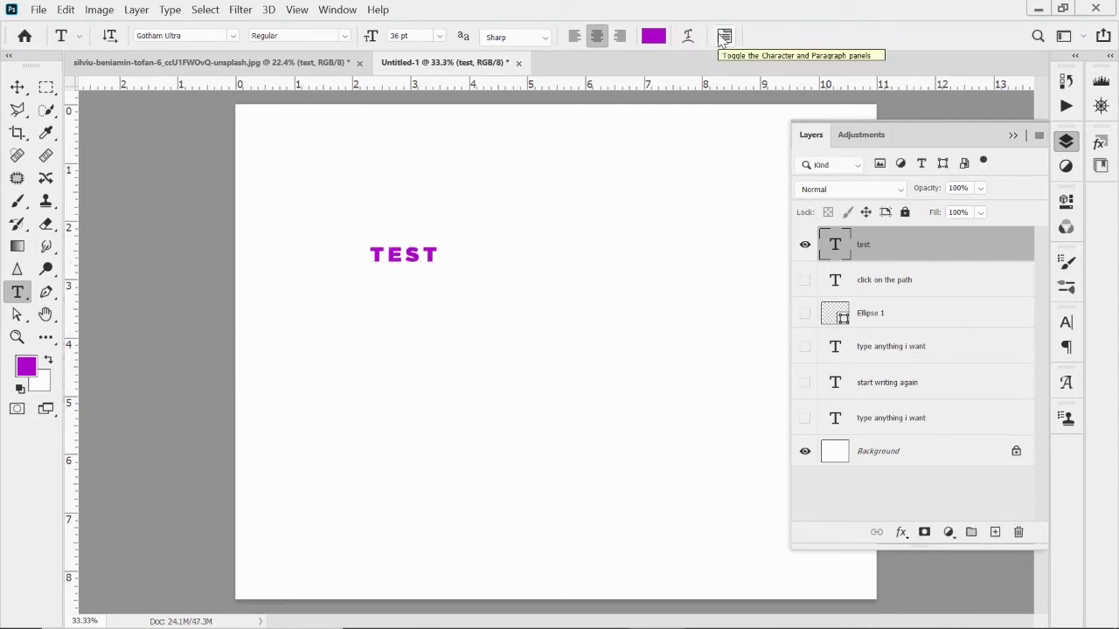
Enlarge the "test" text with Free Transform to a font size of about 256 pt.
key(ctrl+t)
drag(437, 267, 739, 459)
drag(368, 246, 285, 210)
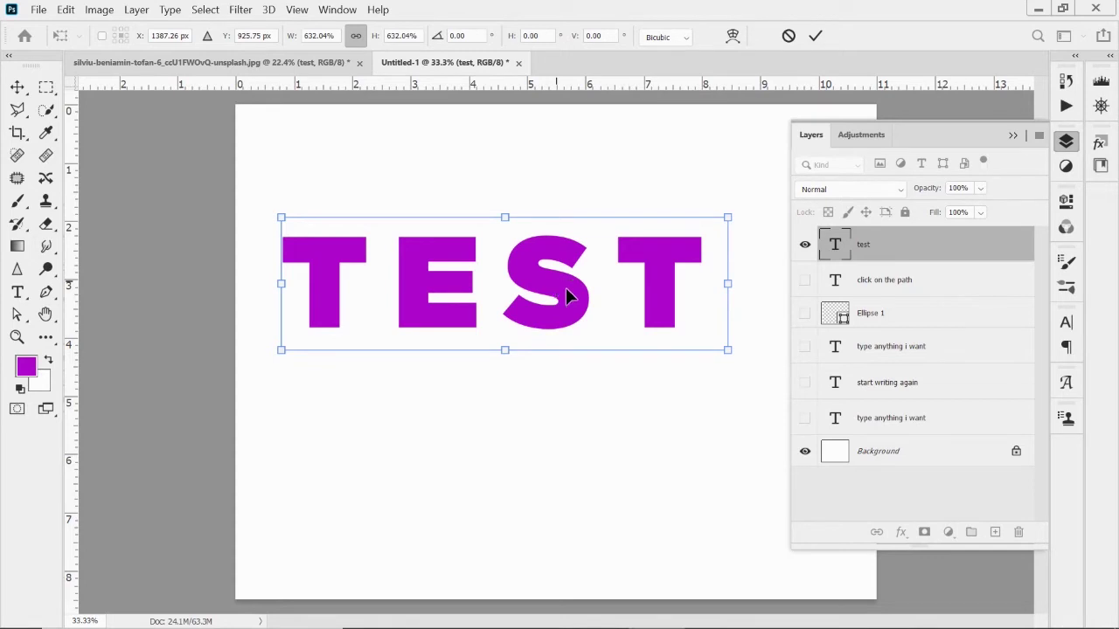
drag(728, 350, 784, 368)
click(814, 37)
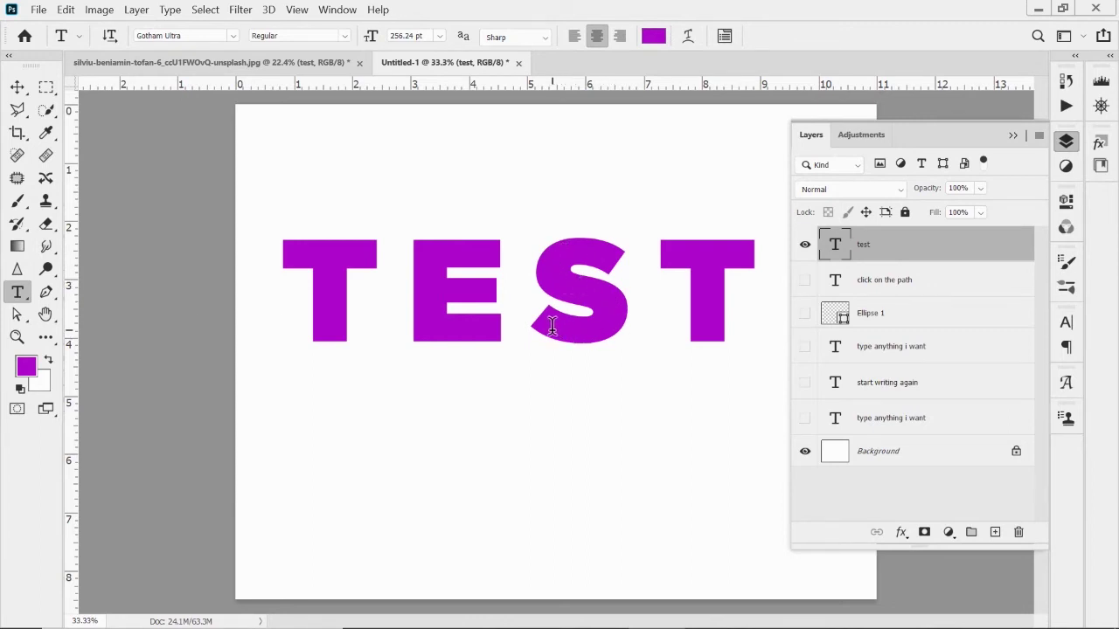
Select all letters of the "test" text and set their tracking to 0.
click(734, 279)
drag(746, 268, 311, 288)
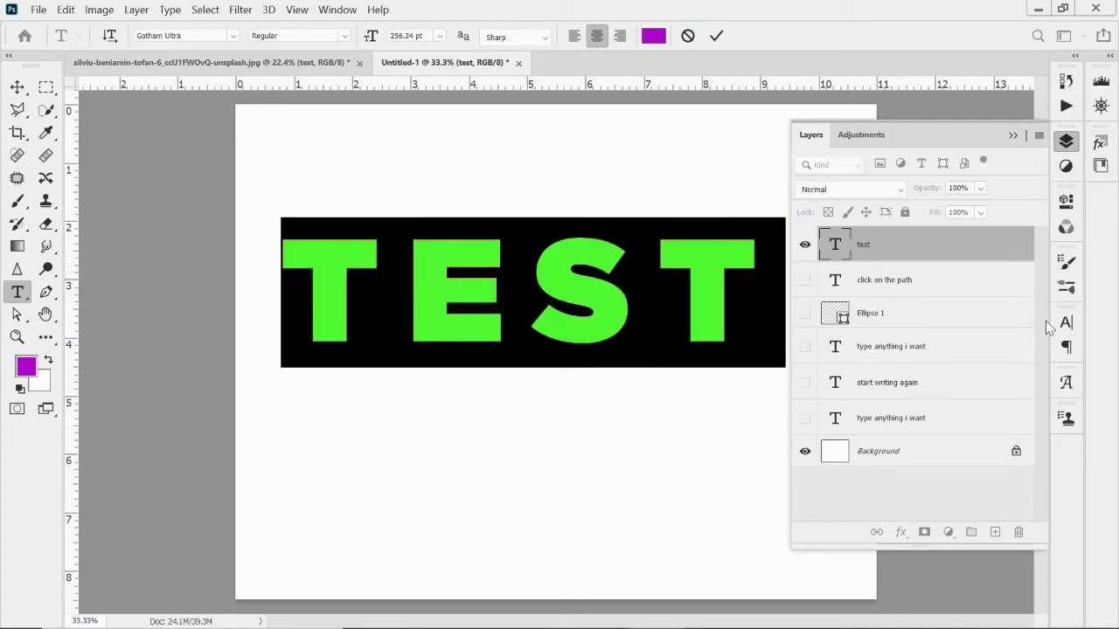
click(1074, 325)
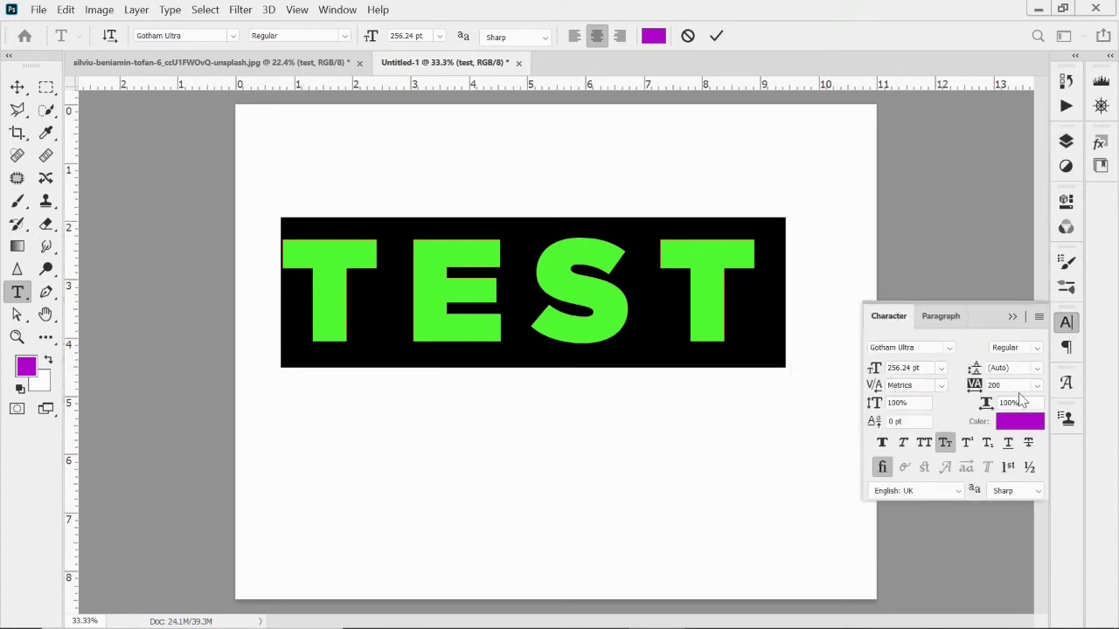
click(1037, 385)
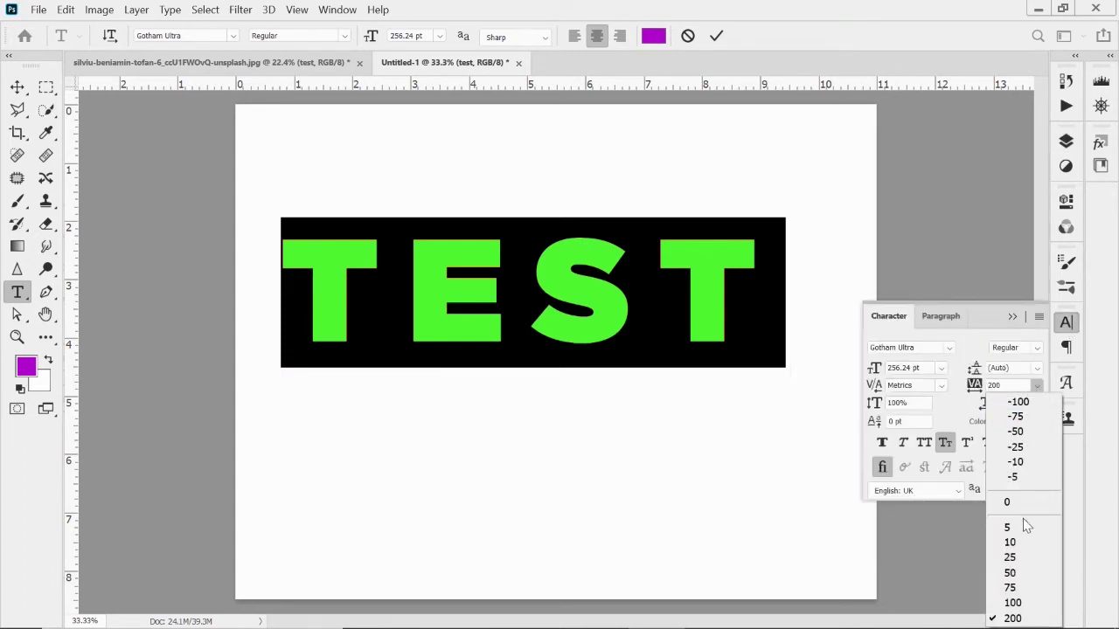
click(1007, 504)
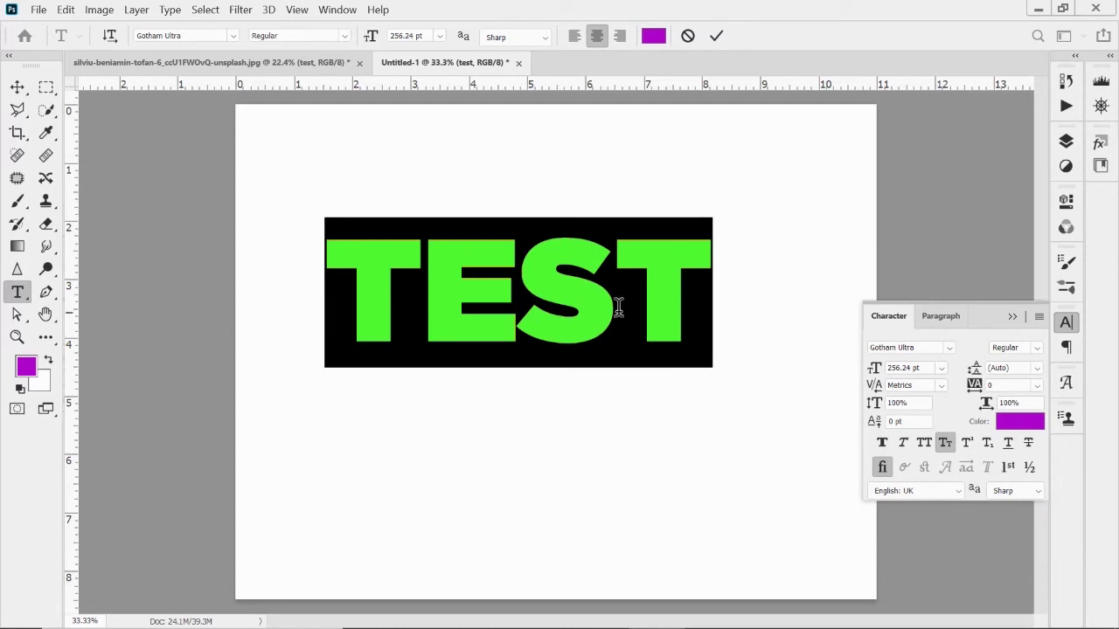
click(715, 36)
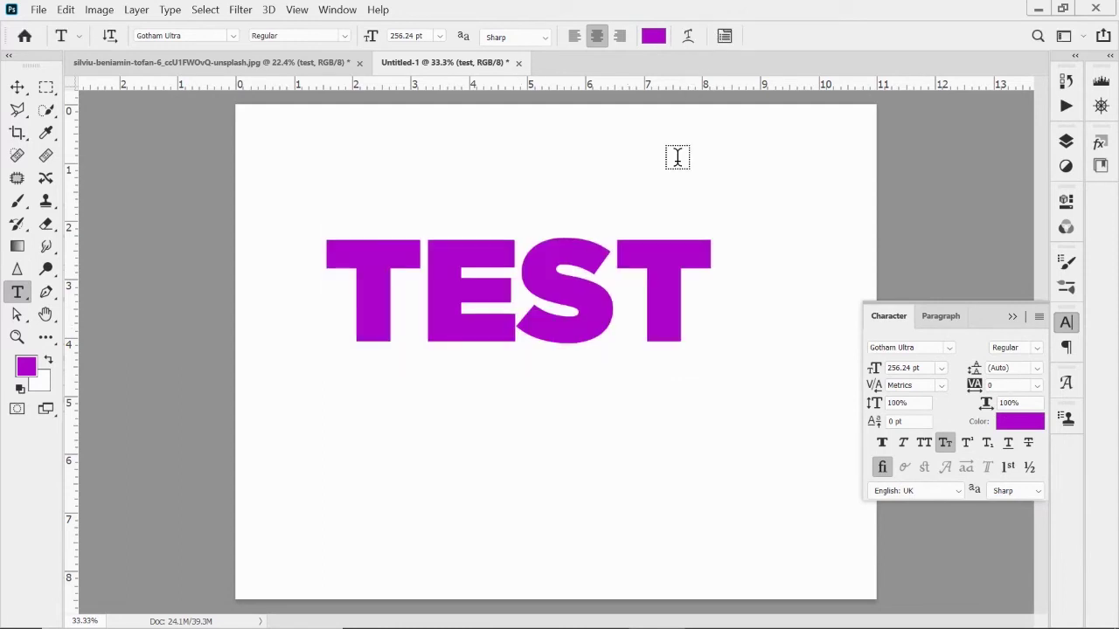
Place the file Image3 from the Downloads folder as an embedded image above the "test" text layer.
click(1066, 142)
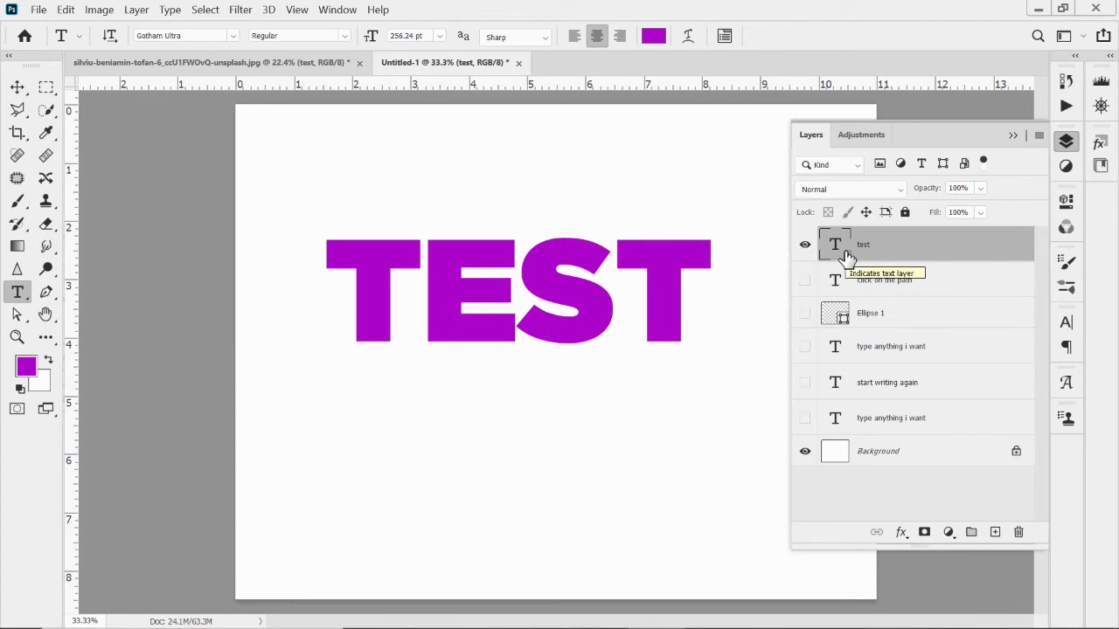
click(41, 11)
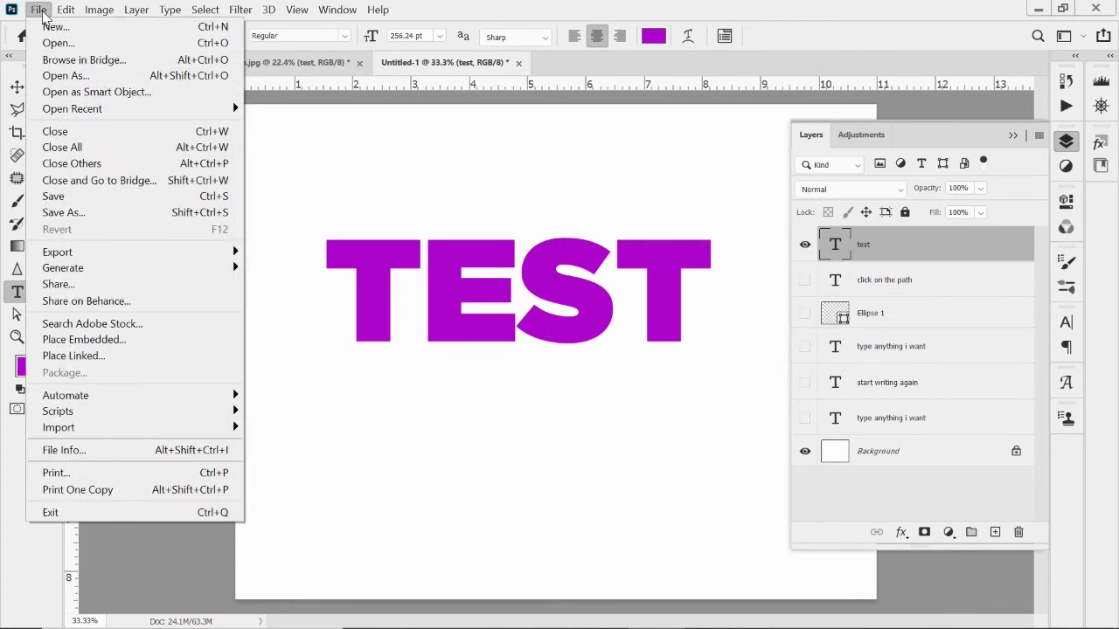
click(89, 341)
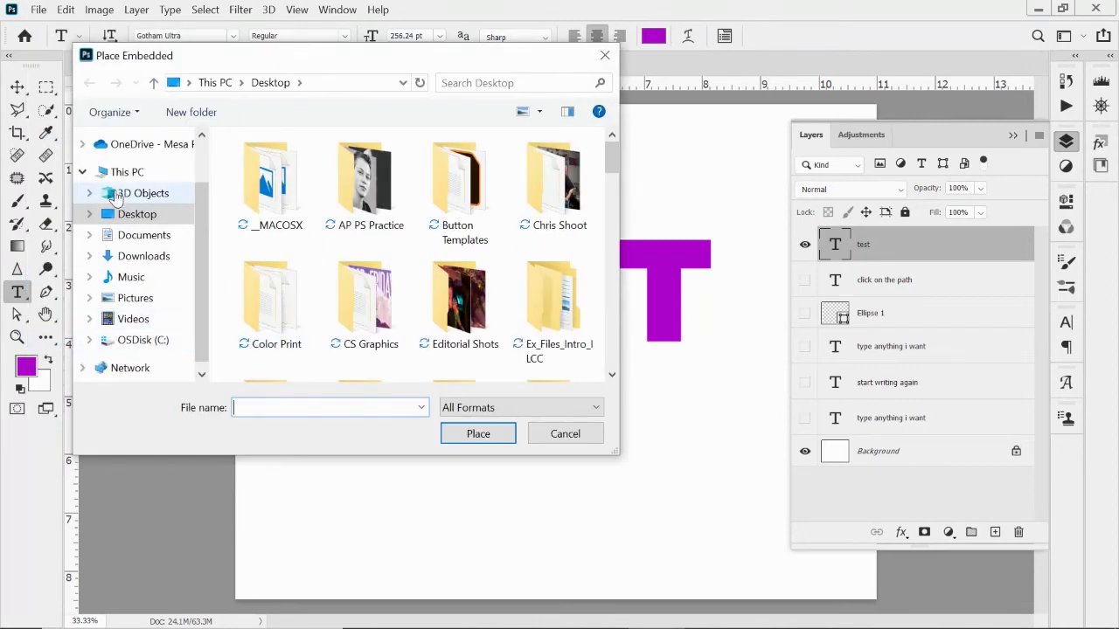
click(131, 256)
scroll(281, 198, down, 3)
scroll(281, 197, up, 5)
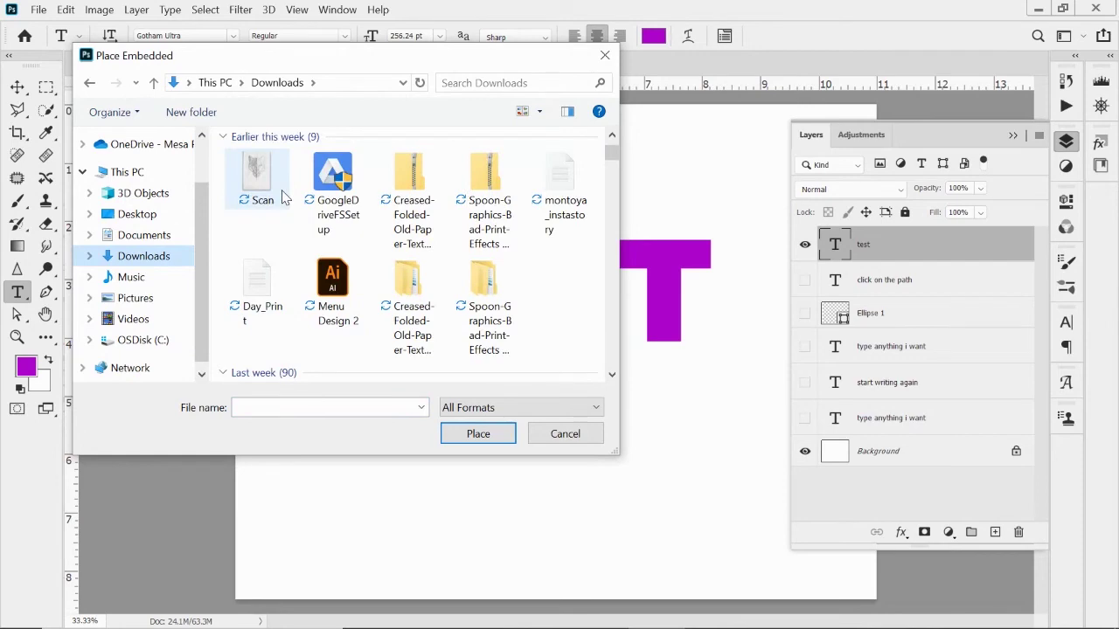
click(259, 177)
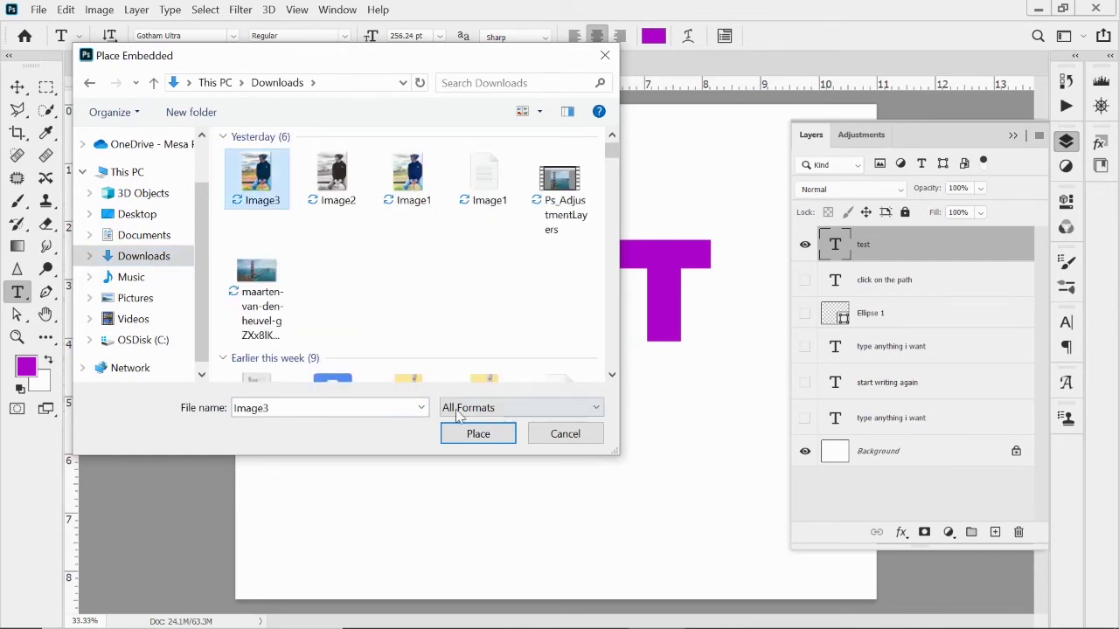
click(487, 437)
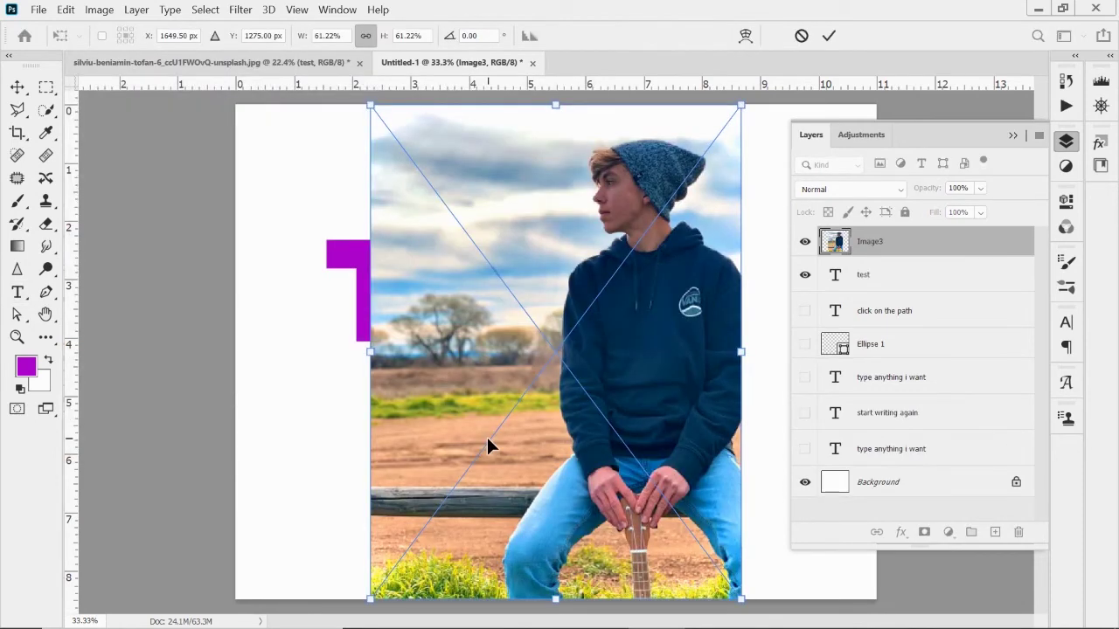
click(39, 10)
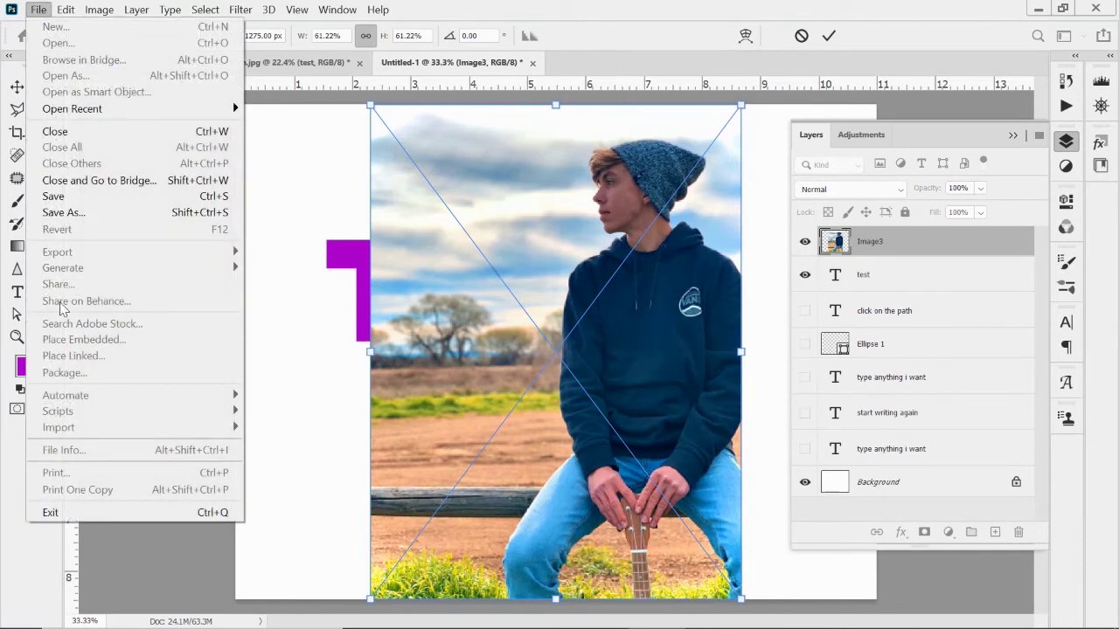
click(278, 167)
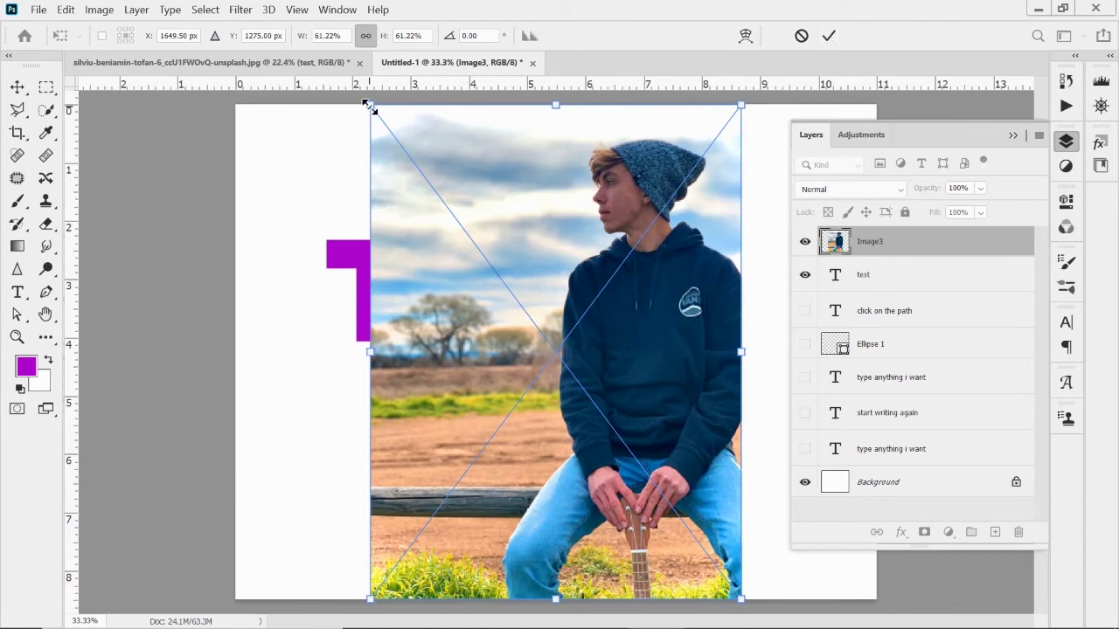
Scale the placed Image3 up to about 69% so it covers the width of the "test" text.
drag(369, 104, 322, 40)
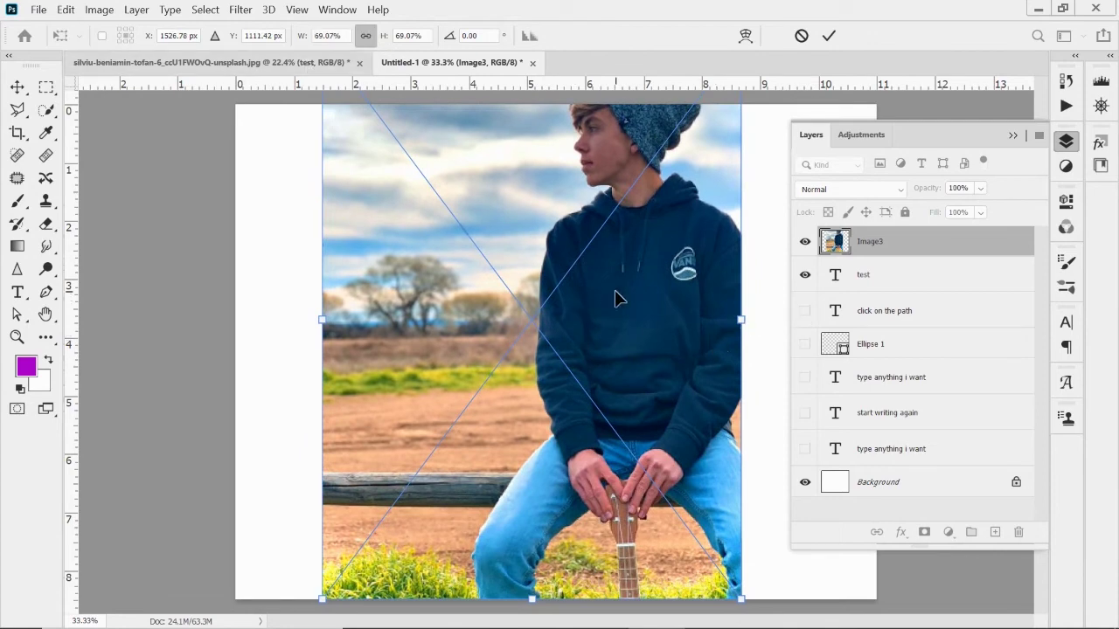
click(829, 35)
key(t)
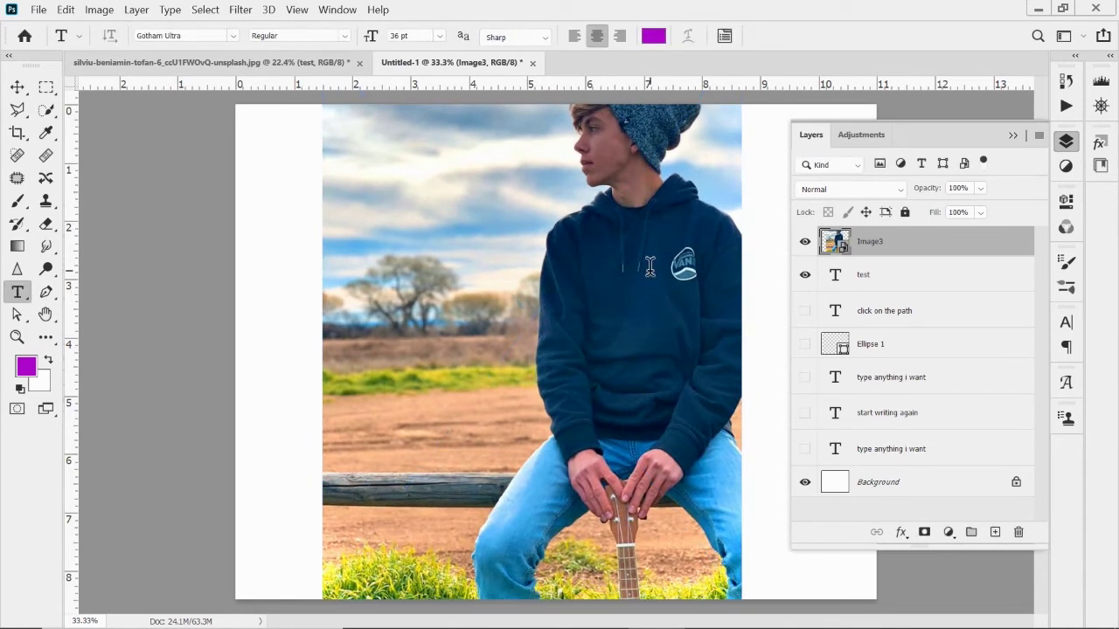
With the Image3 layer temporarily hidden, load the letter shapes of the "test" text layer as a selection.
click(805, 244)
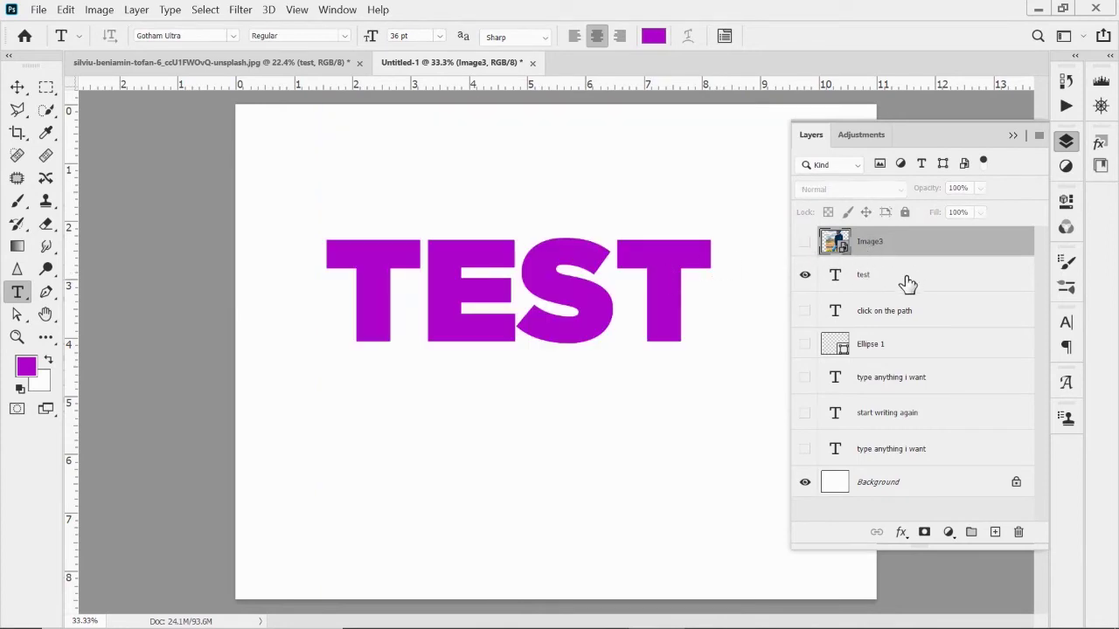
click(813, 283)
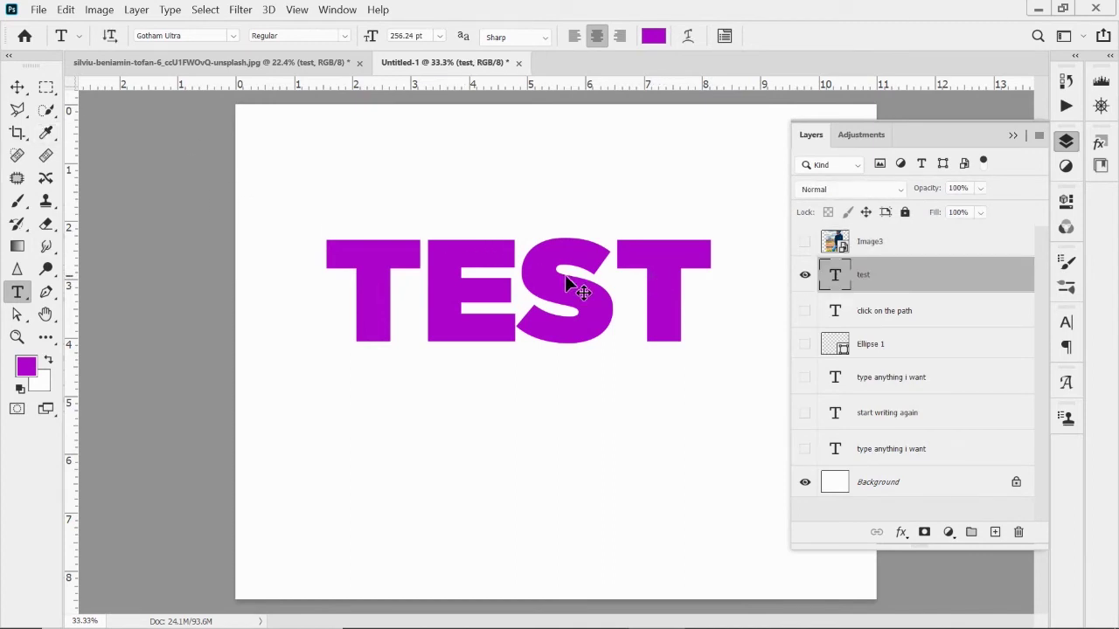
ctrl+click(836, 277)
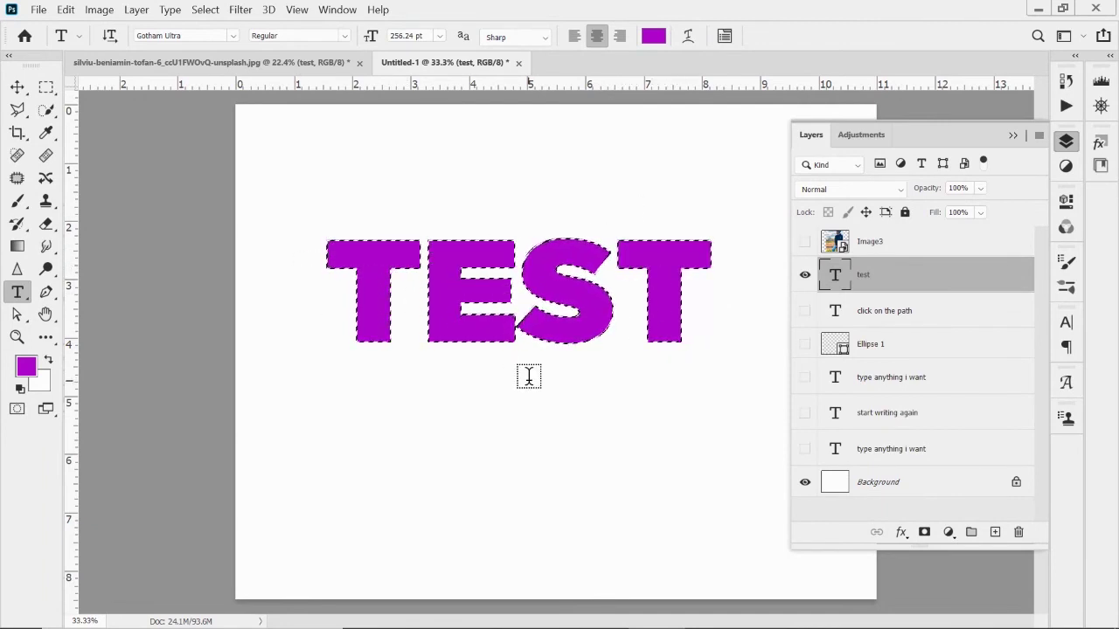
key(ctrl+d)
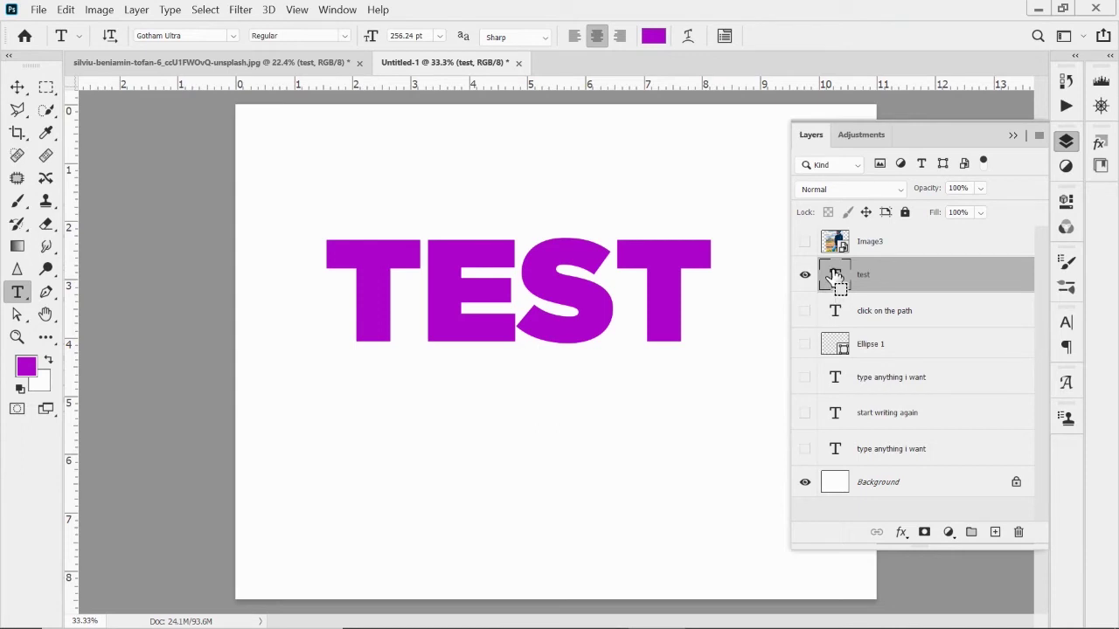
ctrl+click(834, 277)
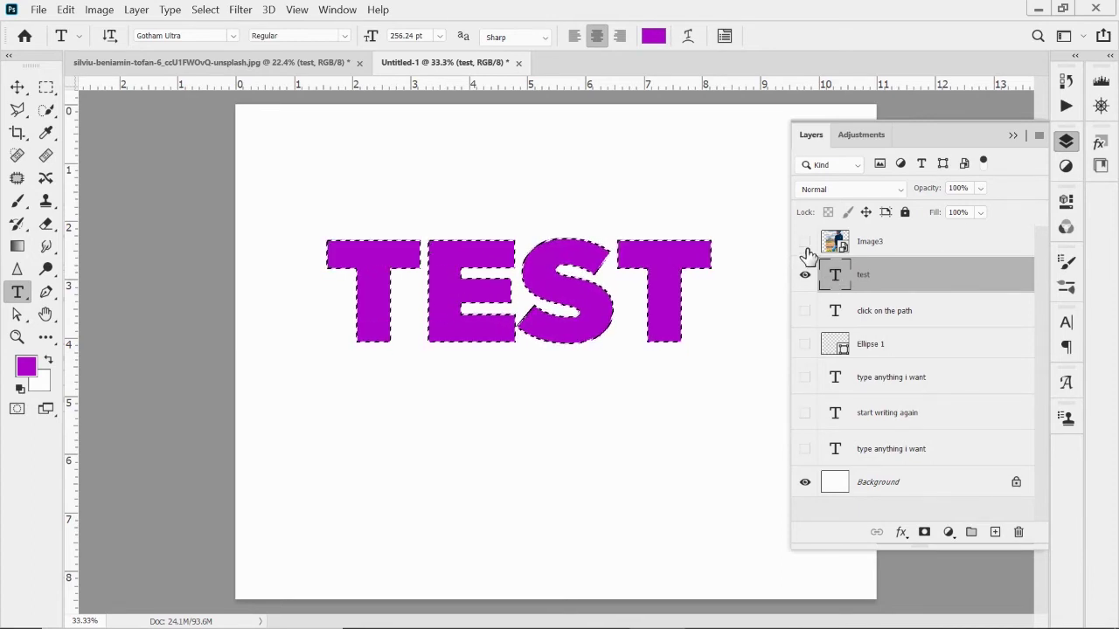
click(805, 243)
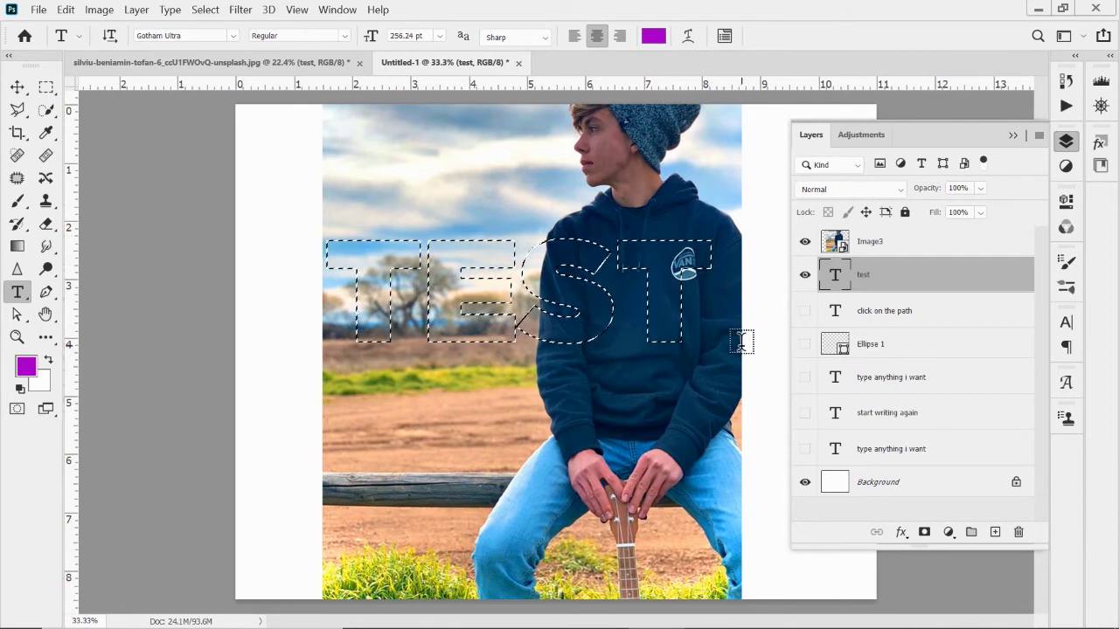
Clip the Image3 layer to the "test" text layer with a clipping mask and clear the selection.
alt+click(835, 253)
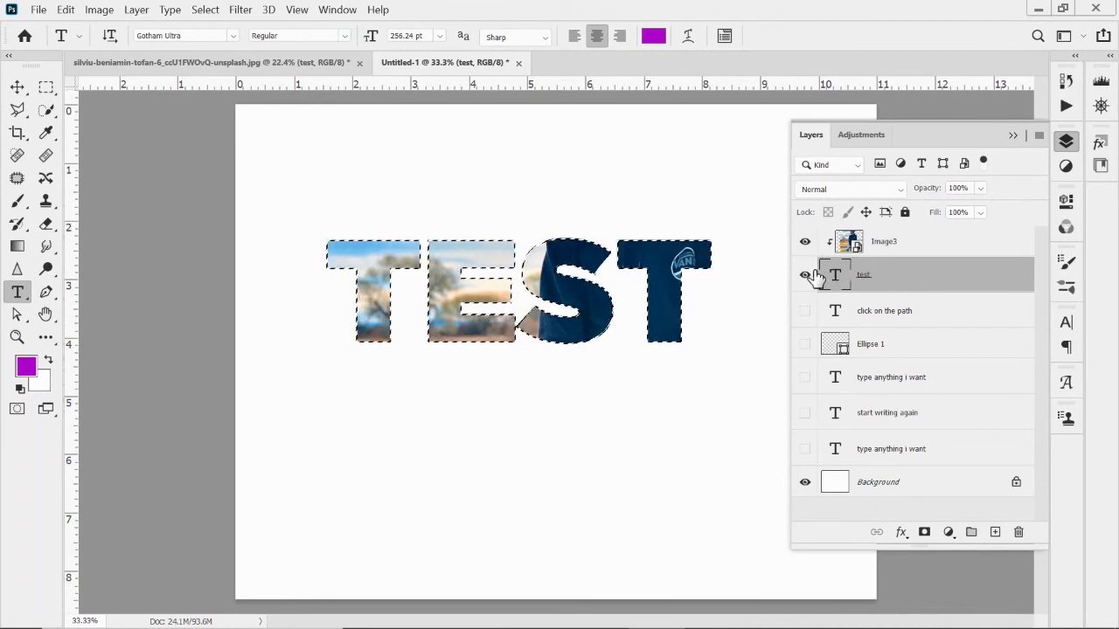
key(ctrl+d)
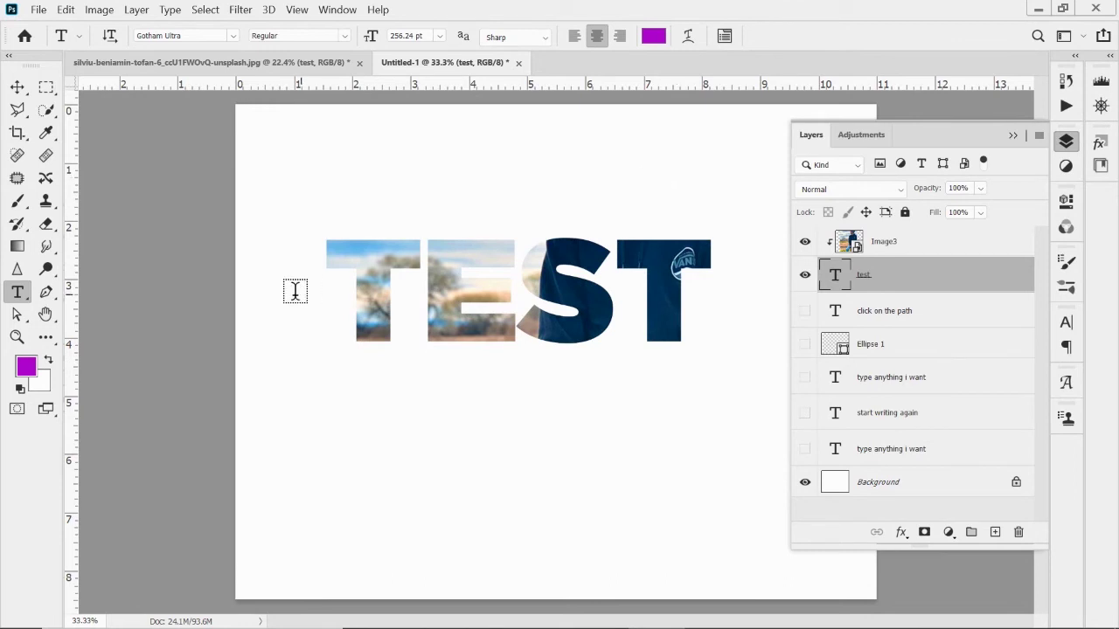
Reposition the clipped Image3 layer lower so the man's face falls within the final letters of "TEST".
click(850, 243)
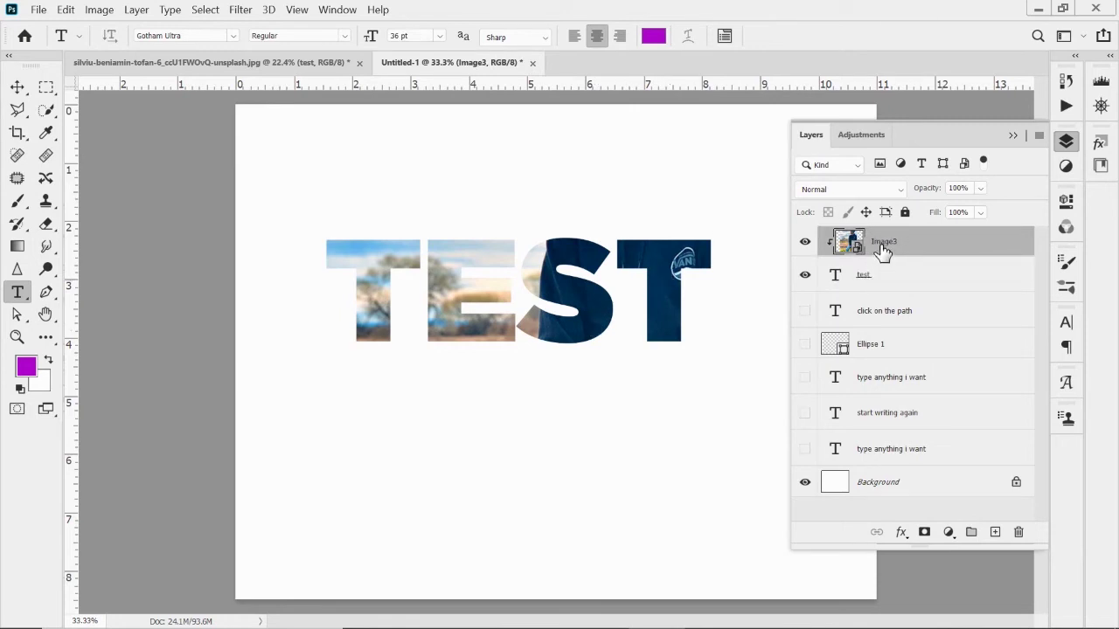
key(ctrl+t)
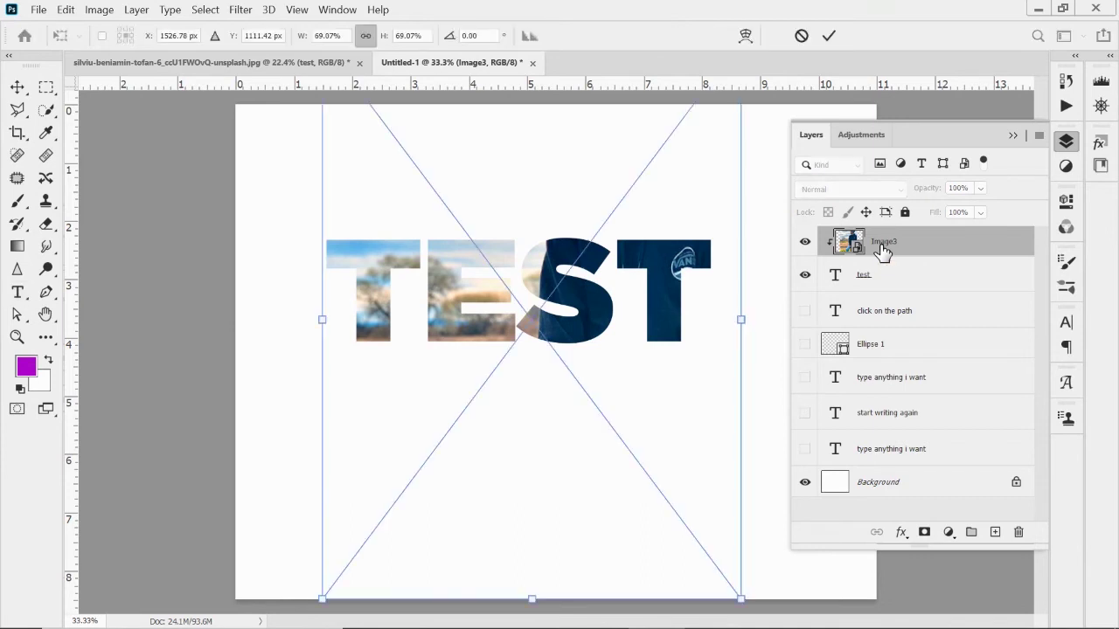
drag(648, 174, 631, 306)
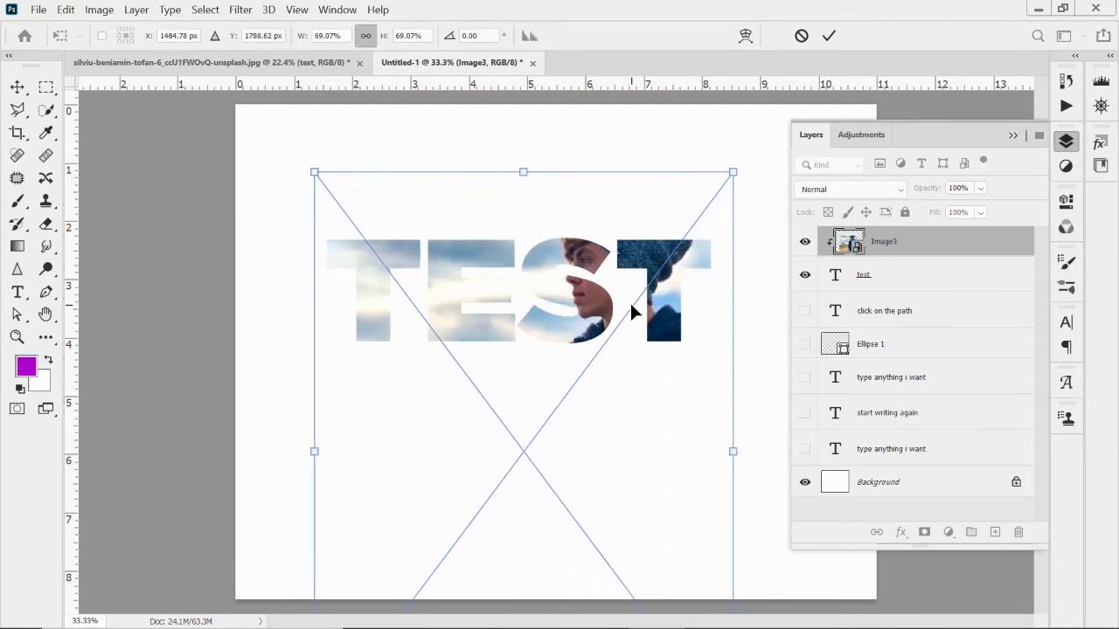
click(829, 36)
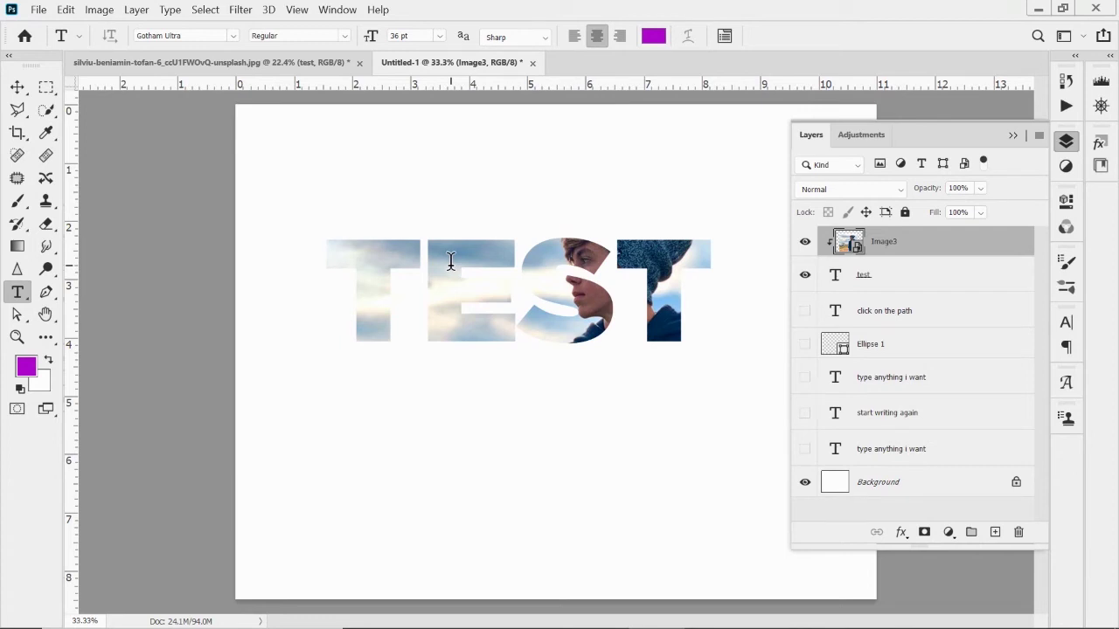
Hide the Image3 and "test" layers and add the point text "TYPOGRAPHY" in the upper part of the canvas.
click(804, 241)
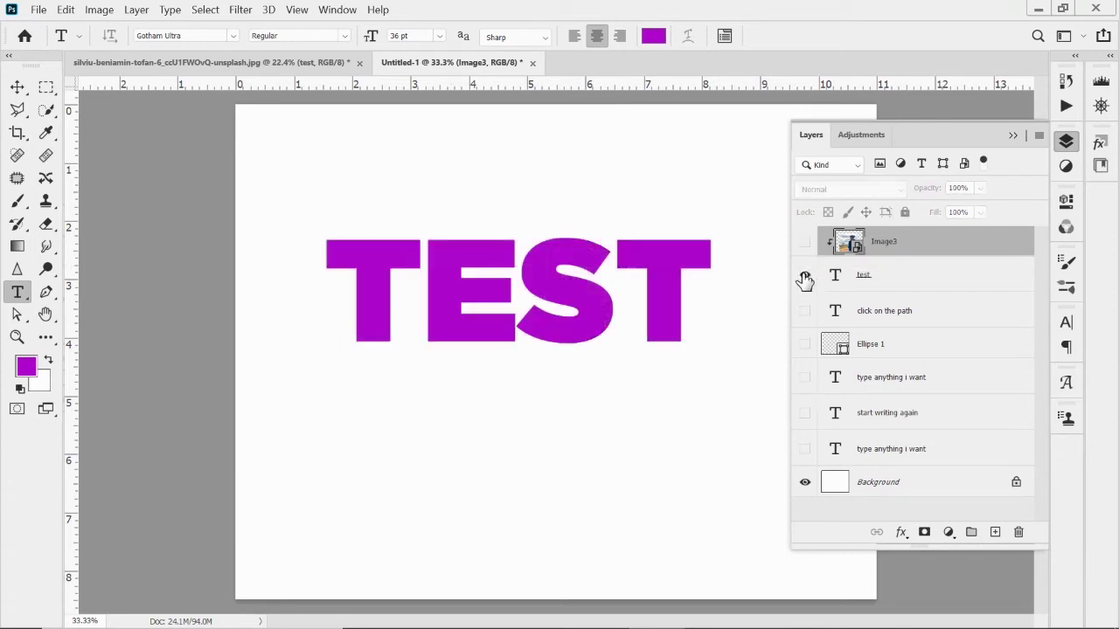
click(805, 275)
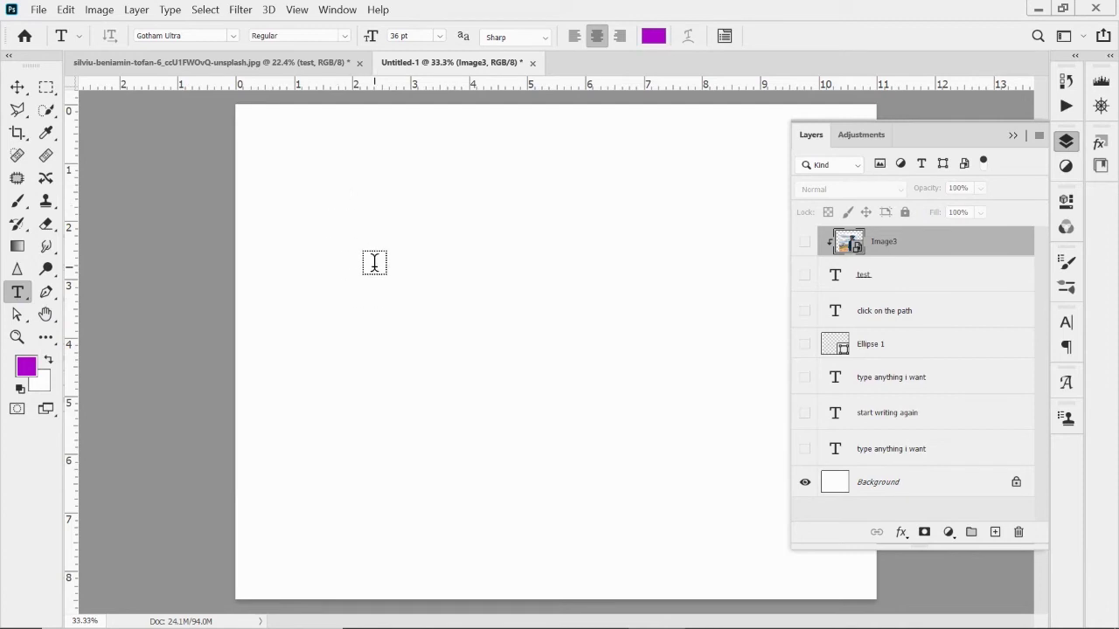
click(374, 262)
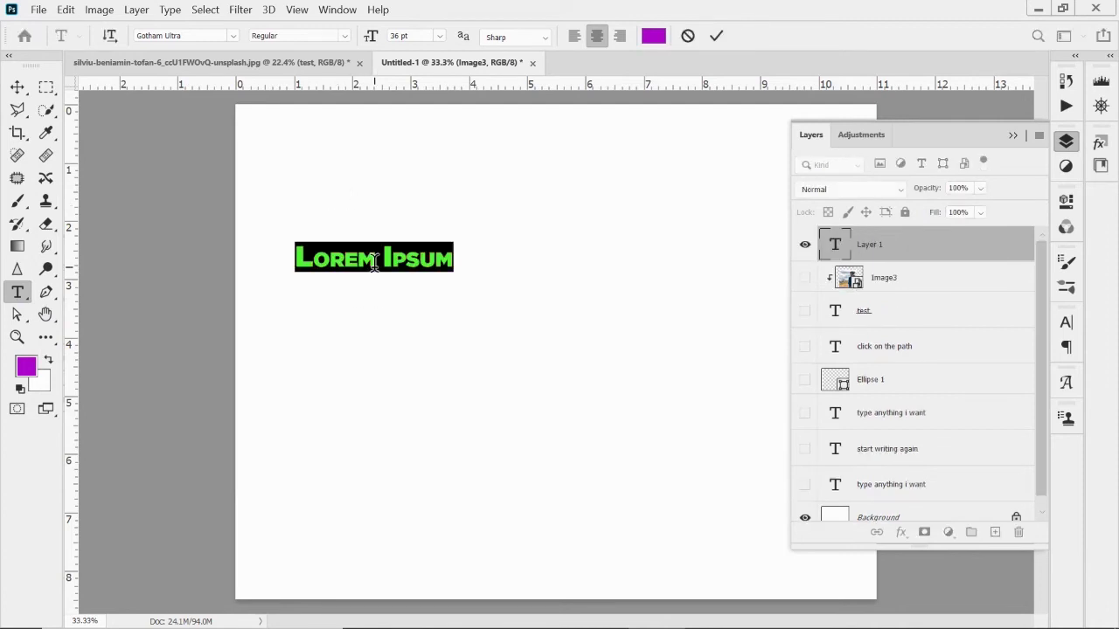
text(TYPO)
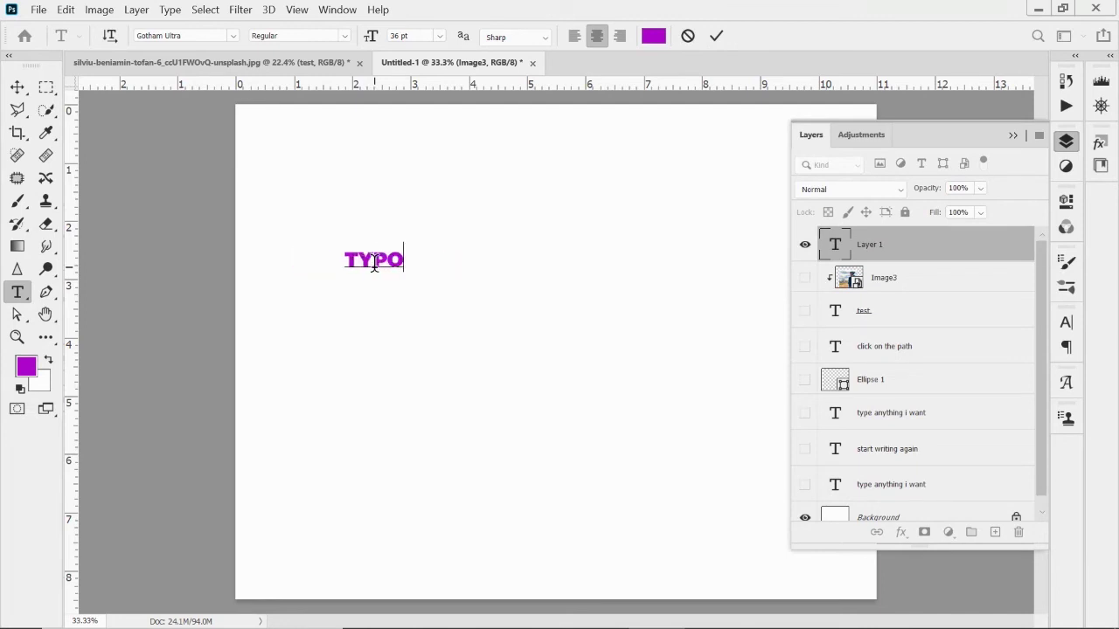
text(GRAPHY)
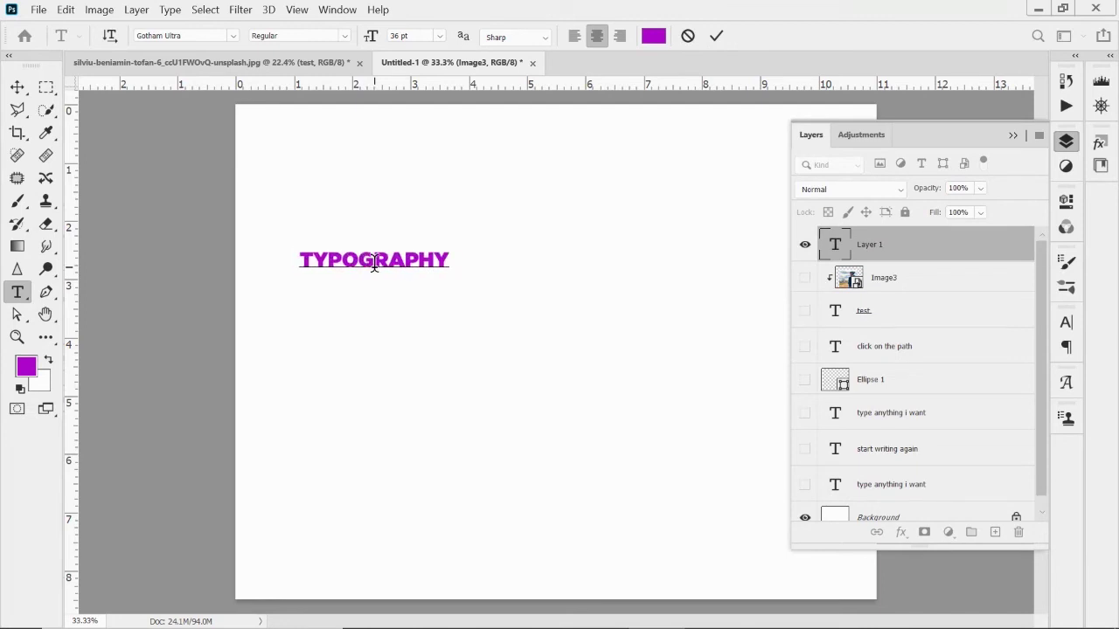
Set the font size of the whole "TYPOGRAPHY" text to 100 pt and commit the text.
drag(450, 259, 290, 253)
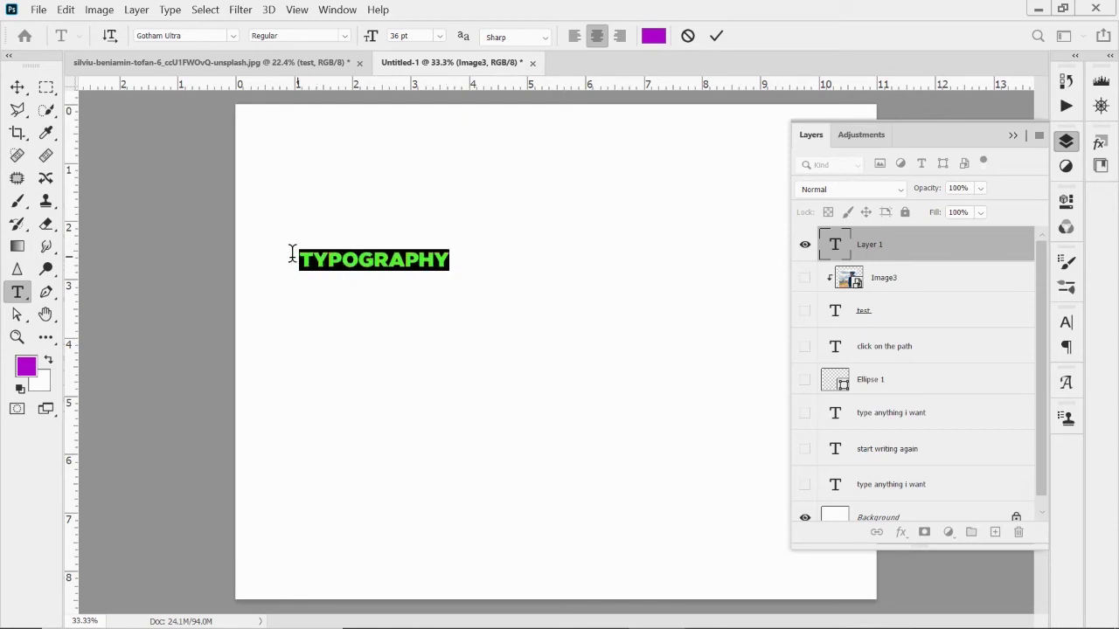
click(440, 36)
click(420, 272)
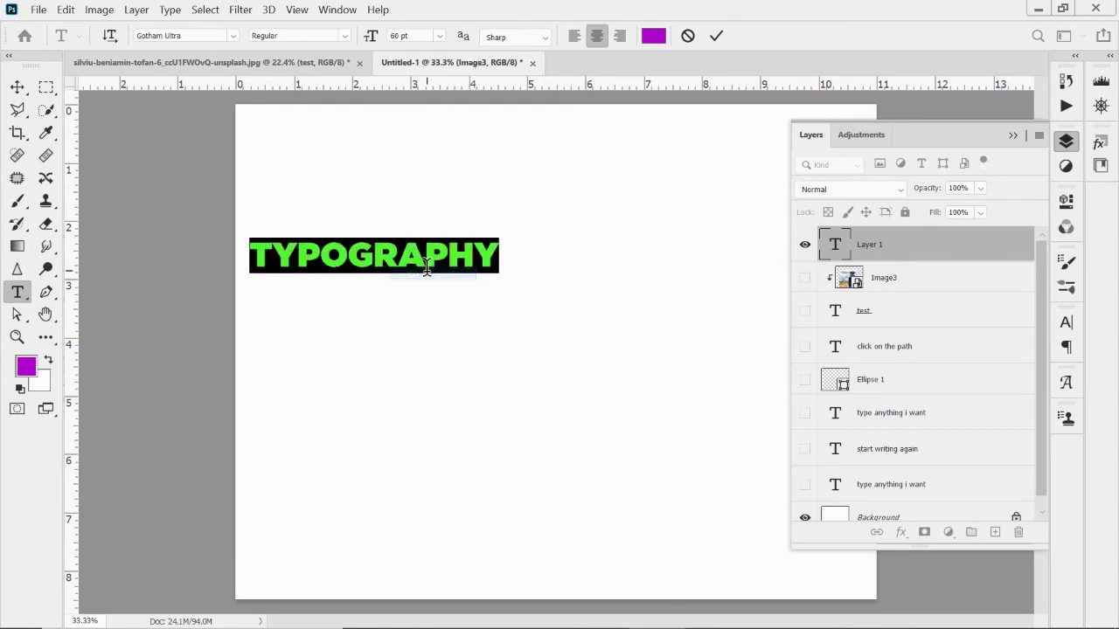
click(423, 37)
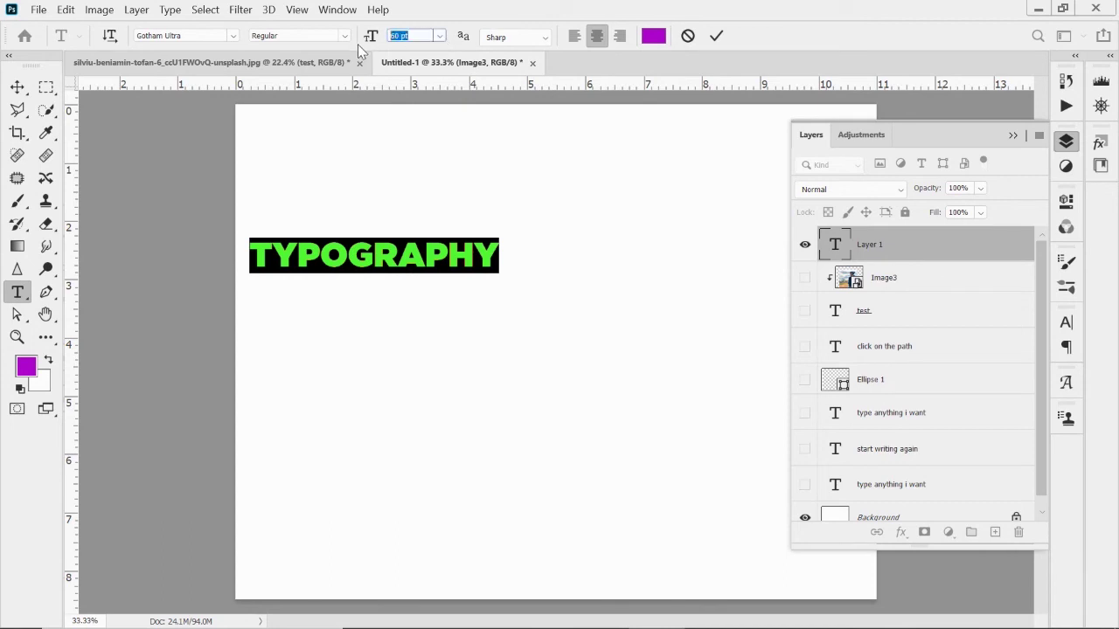
text(100)
key(Return)
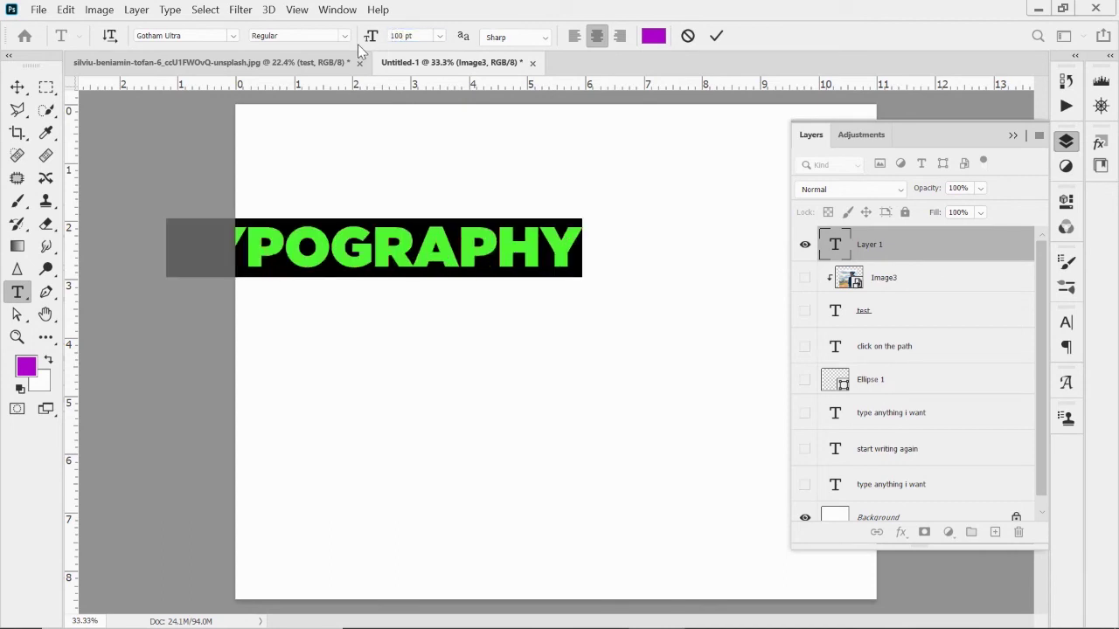
click(716, 36)
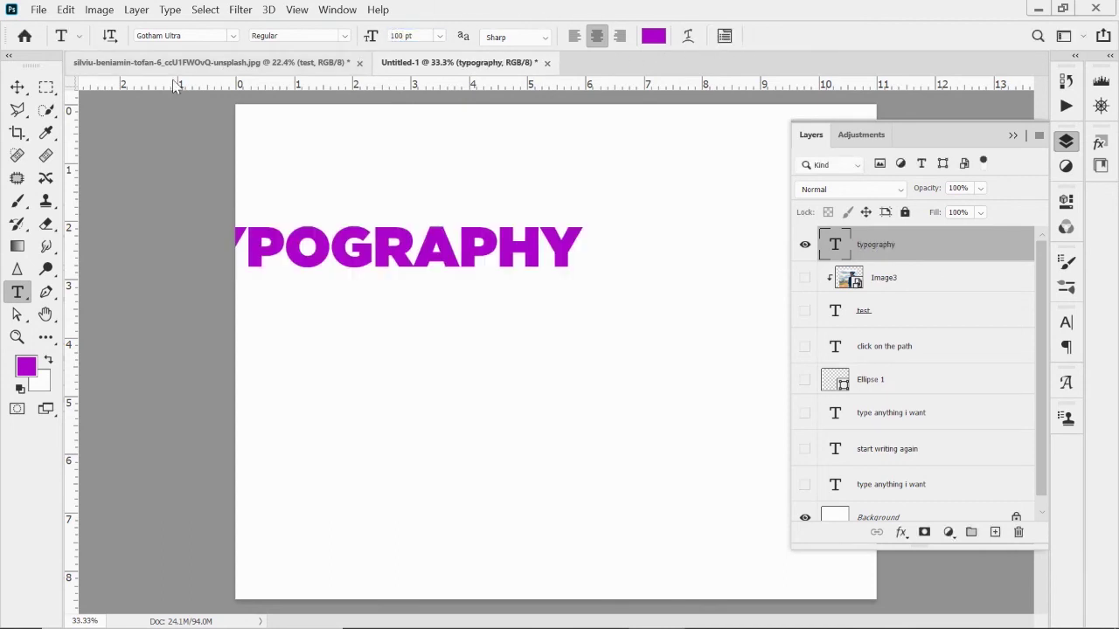
Move the "TYPOGRAPHY" text fully onto the canvas, slightly above its middle, and convert its layer to a shape.
click(18, 84)
drag(354, 262, 482, 308)
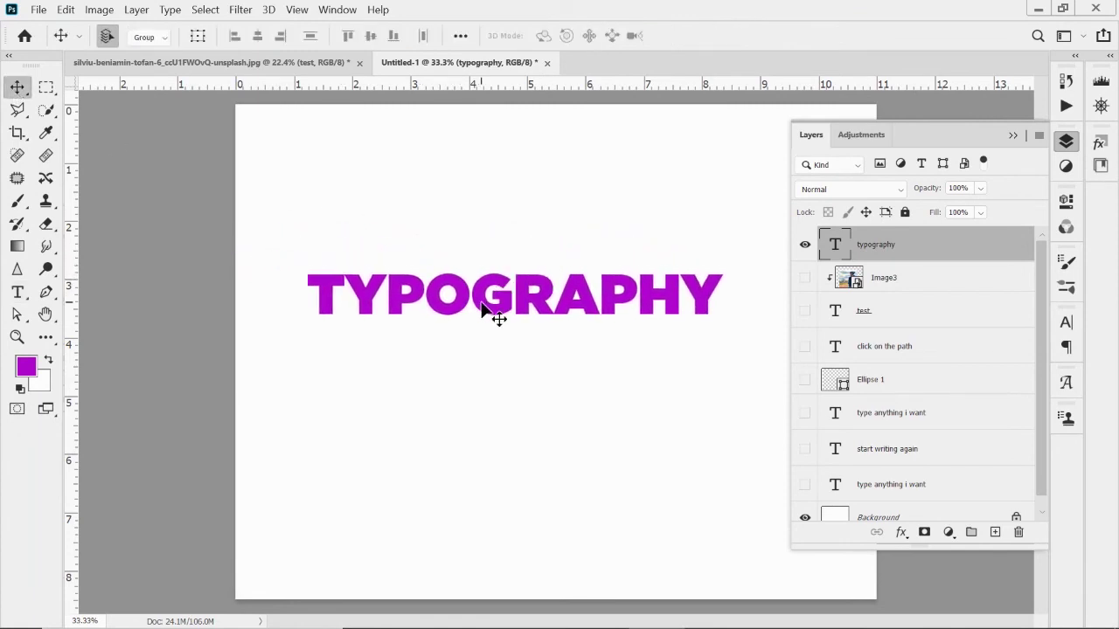
right_click(909, 248)
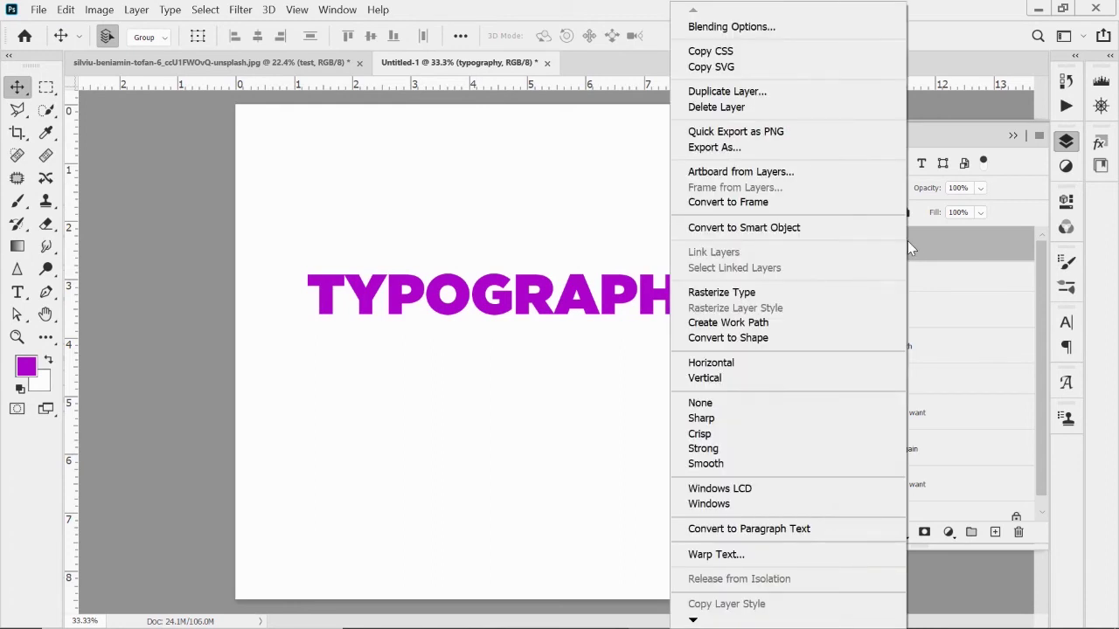
click(735, 341)
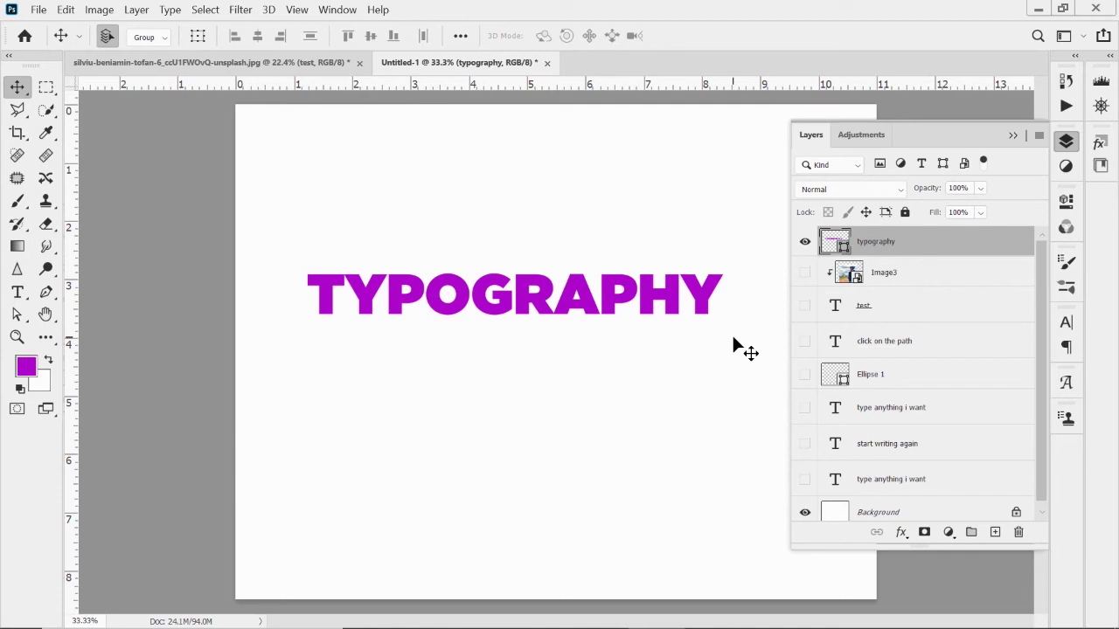
Lengthen the stem of the letter T downward by its two bottom anchor points, making the whole shape about 295 px high.
key(ctrl+plus)
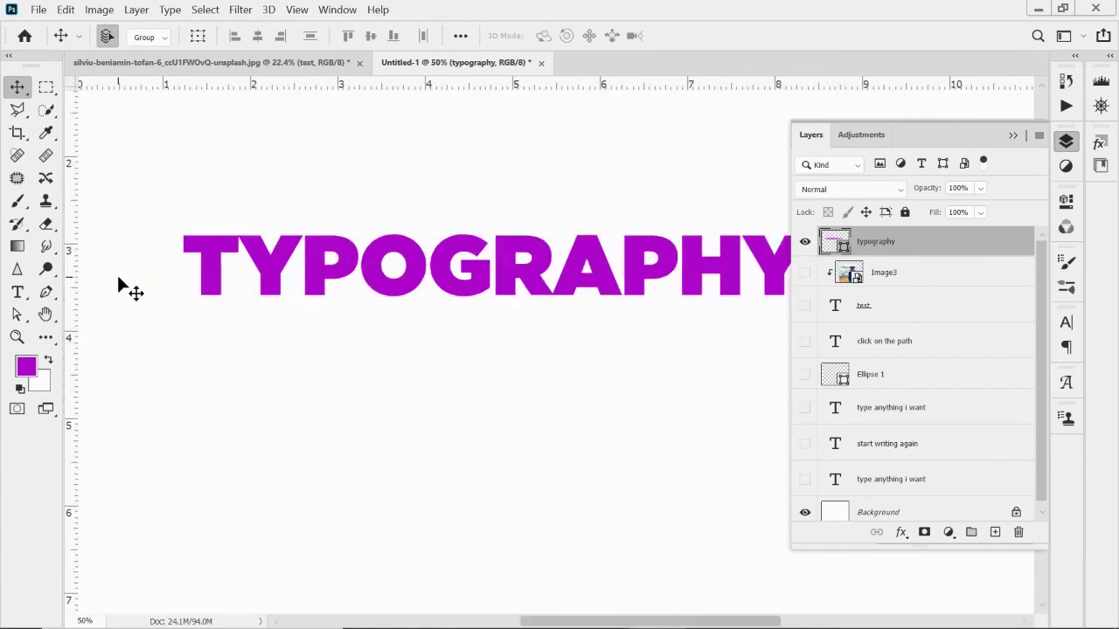
click(19, 315)
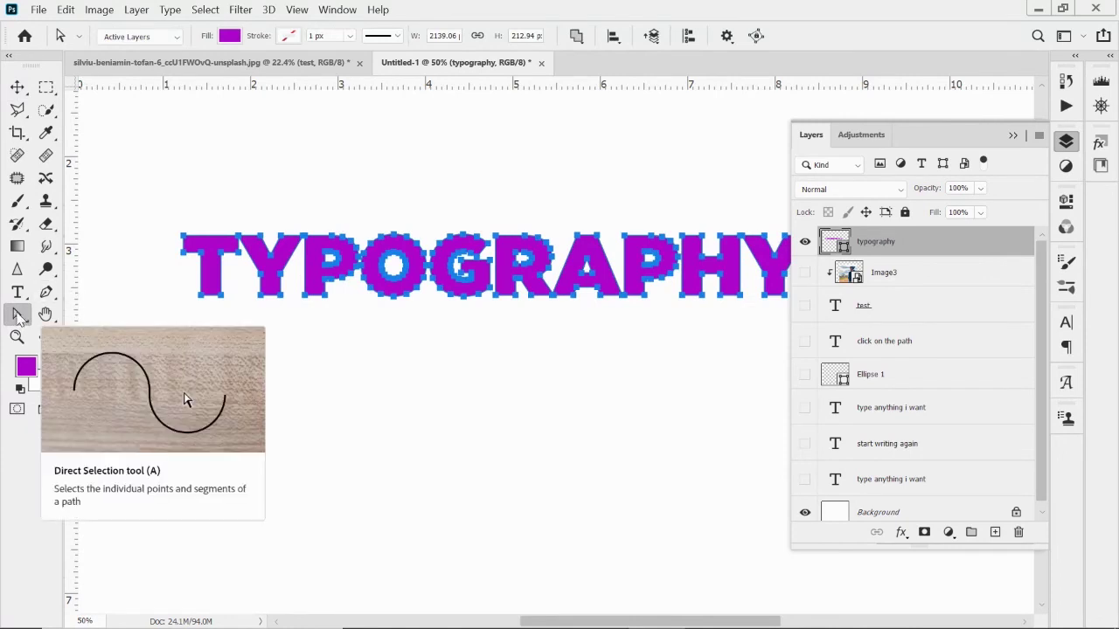
key(ctrl+plus)
key(ctrl+plus)
key(ctrl+plus)
drag(193, 175, 656, 383)
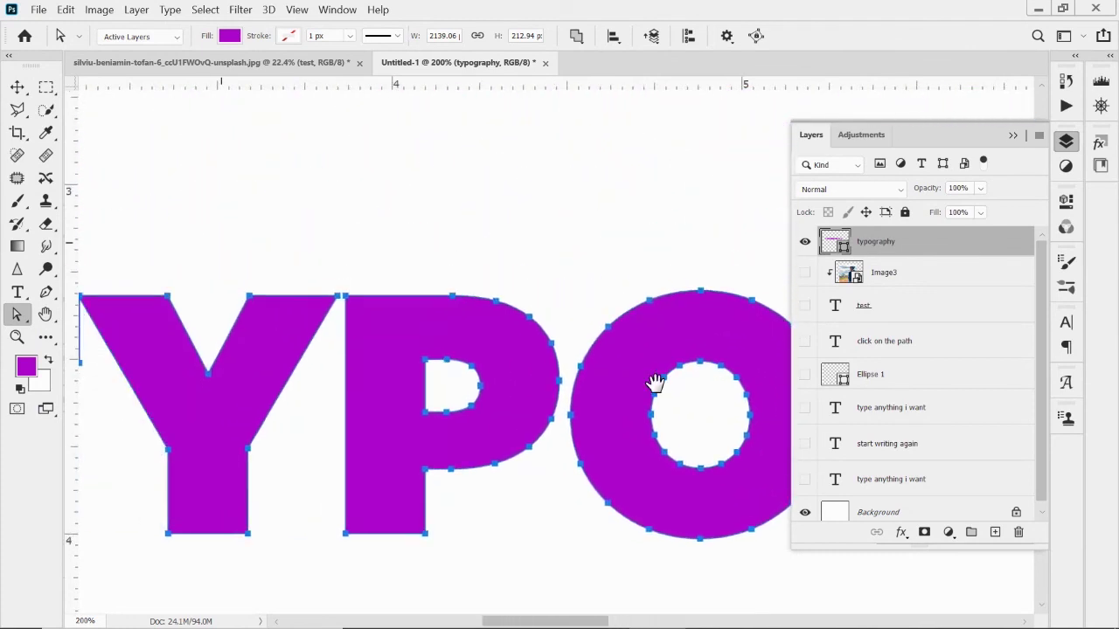
drag(253, 357, 437, 350)
drag(245, 408, 280, 412)
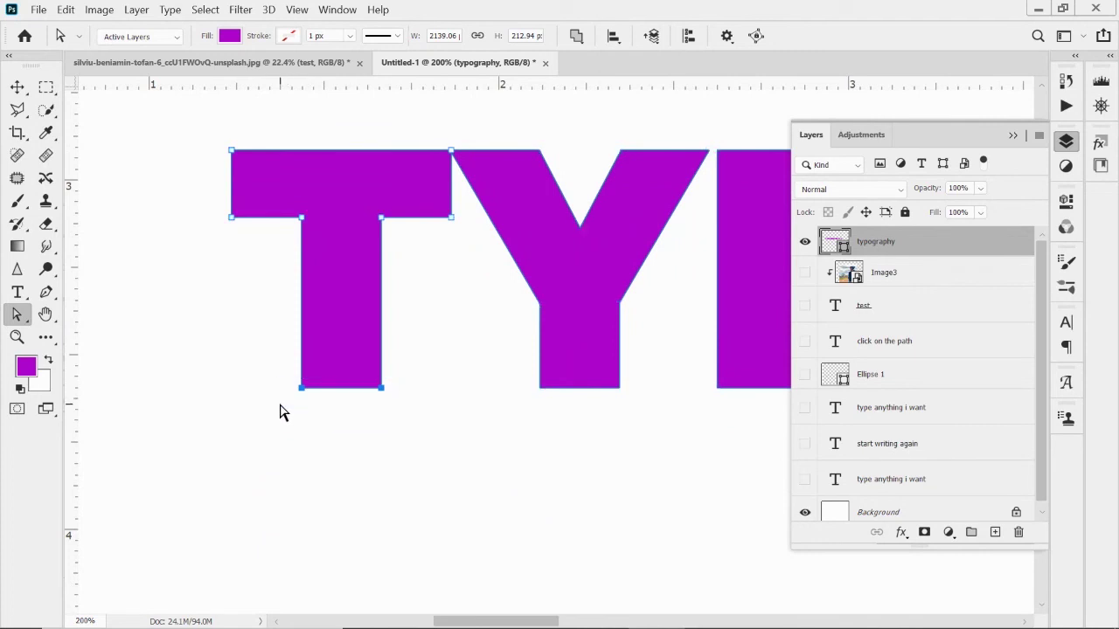
key(Down)
key(Down)
key(Down)
key(Down)
key(Down)
key(Down)
key(Down)
key(Down)
key(Down)
key(Down)
key(Down)
key(Down)
key(Down)
key(Down)
key(Down)
key(Down)
key(Down)
key(Down)
key(Down)
key(Down)
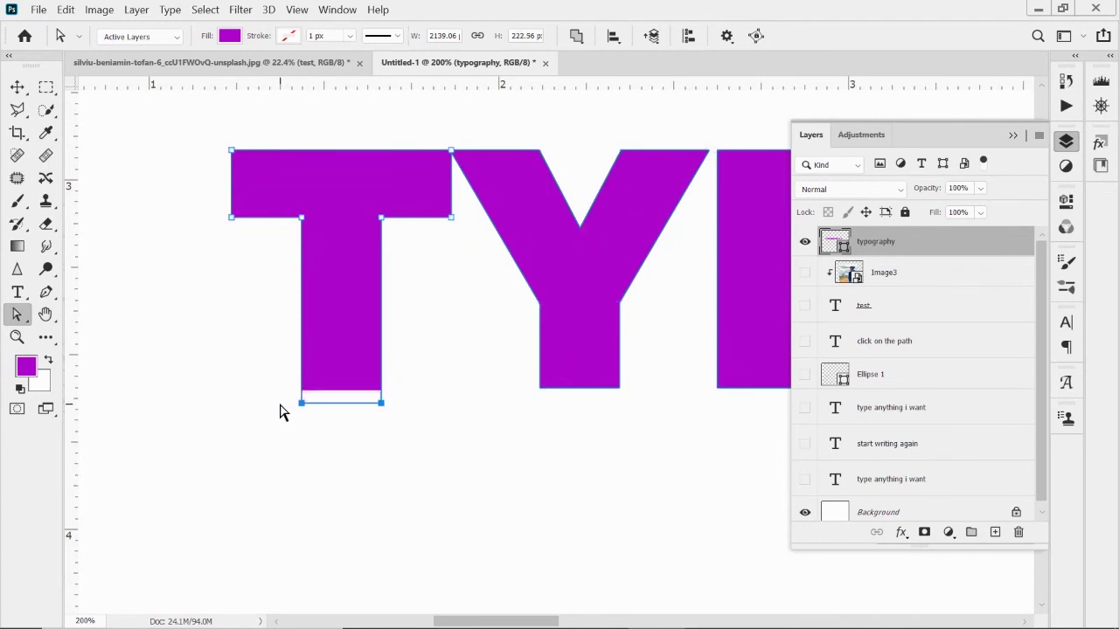
key(Down)
key(Down)
key(Down)
key(Down)
key(Down)
key(Down)
key(Down)
key(Down)
key(Down)
key(Down)
key(Down)
key(Down)
key(Down)
key(Down)
key(Down)
key(Down)
key(Down)
key(Down)
key(Down)
key(Down)
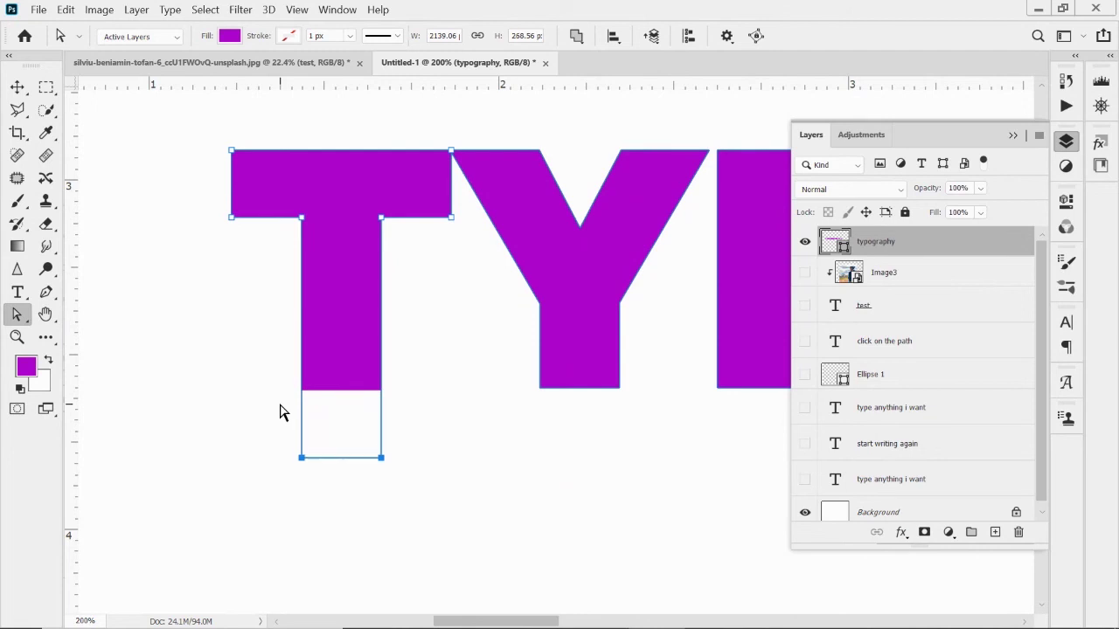
key(Down)
key(Down)
key(Down)
key(Down)
key(Down)
key(Down)
key(Down)
key(Down)
key(Down)
key(Down)
key(Down)
key(Down)
key(Down)
key(Down)
key(Down)
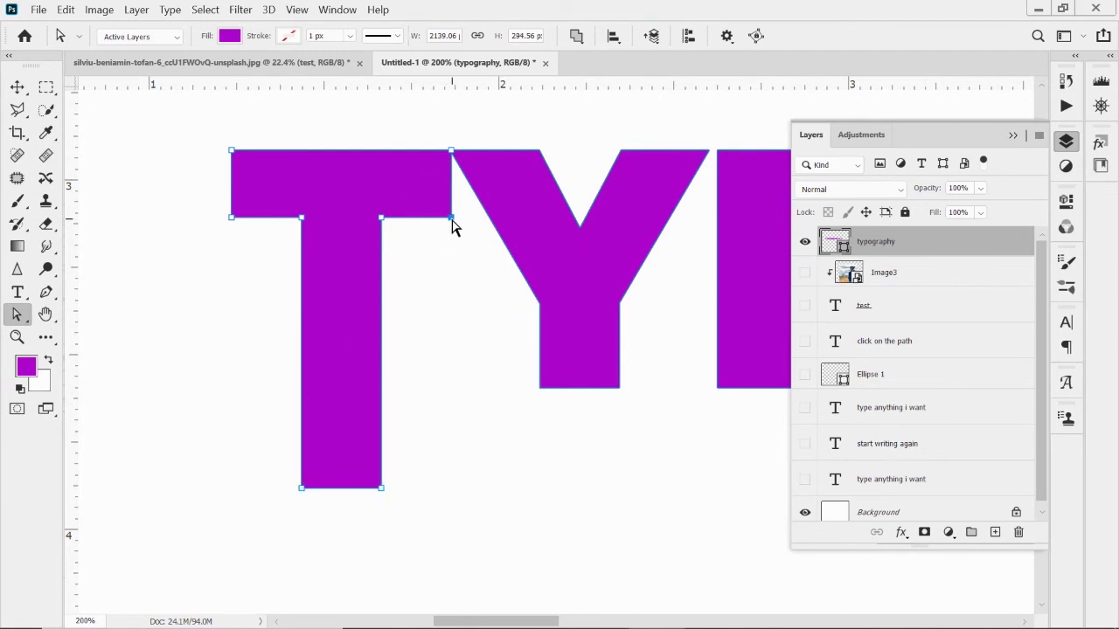
Shift the lower-right corner anchor point of the T's crossbar rightward into the Y and deselect the path.
key(Right)
key(Right)
key(Right)
key(Right)
key(Right)
key(Right)
key(Right)
key(Right)
key(Right)
key(Right)
key(Right)
key(Right)
key(Right)
key(Right)
key(Right)
key(Right)
key(Right)
key(Right)
key(Right)
key(Right)
key(Right)
key(Right)
key(Right)
key(Right)
key(Right)
key(Right)
key(Right)
key(Right)
key(Right)
key(Right)
key(Right)
key(Right)
key(Right)
click(553, 122)
Lengthen the stem of the letter P downward by nudging its two bottom anchor points.
drag(687, 292, 283, 333)
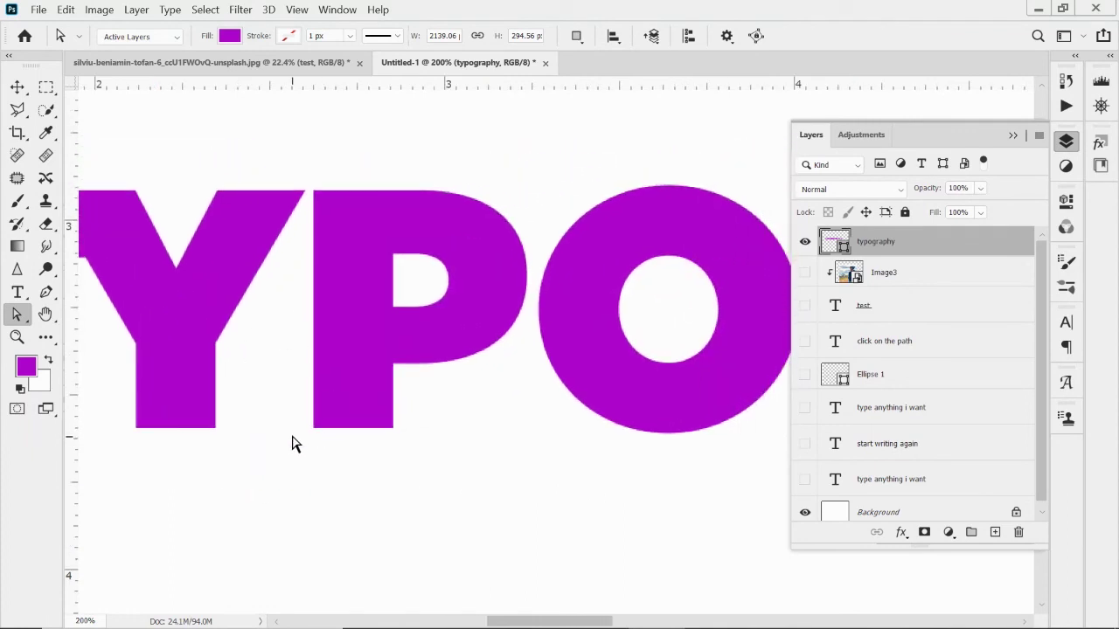
click(323, 411)
drag(367, 429, 402, 452)
key(Down)
key(Down)
key(Down)
key(Down)
key(Down)
key(Down)
key(Down)
key(Down)
key(Down)
key(Down)
key(Down)
key(Down)
key(Down)
key(Down)
key(Down)
key(Down)
key(Down)
key(Down)
key(Down)
key(Down)
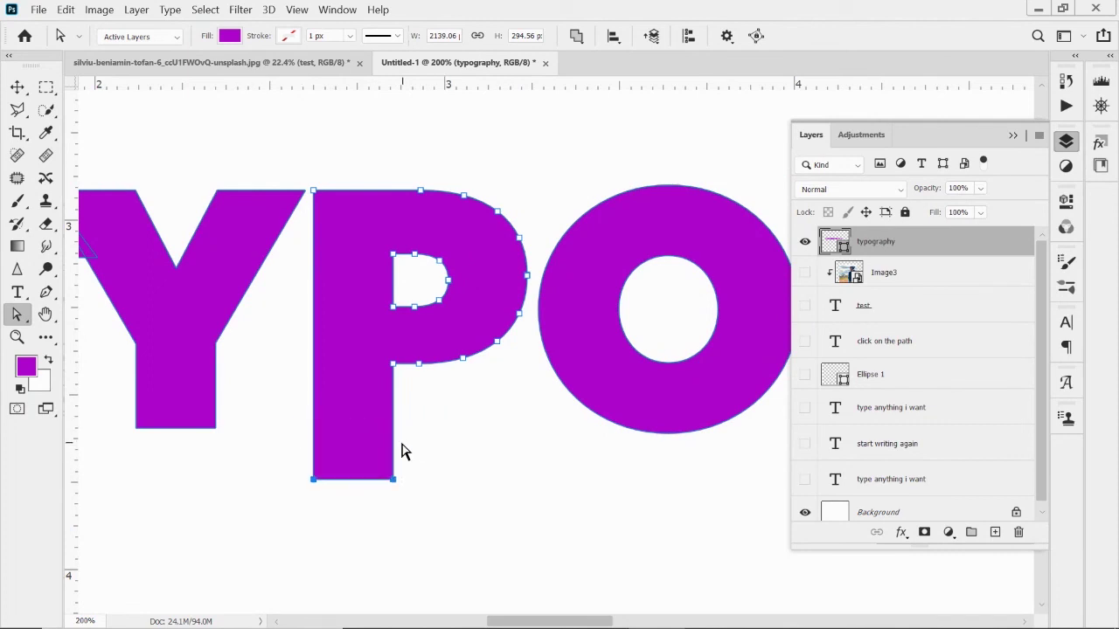
Extend the G's crossbar leftward into the centre of the neighbouring O by nudging its two left-end anchor points, and deselect the path.
drag(569, 417, 333, 402)
drag(485, 373, 440, 379)
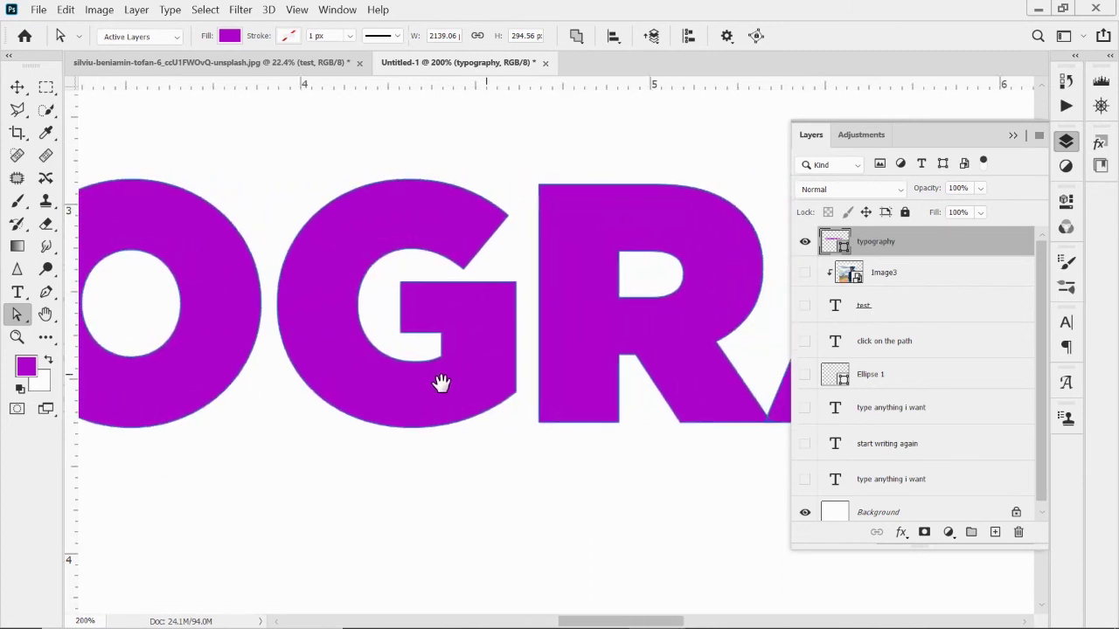
click(401, 283)
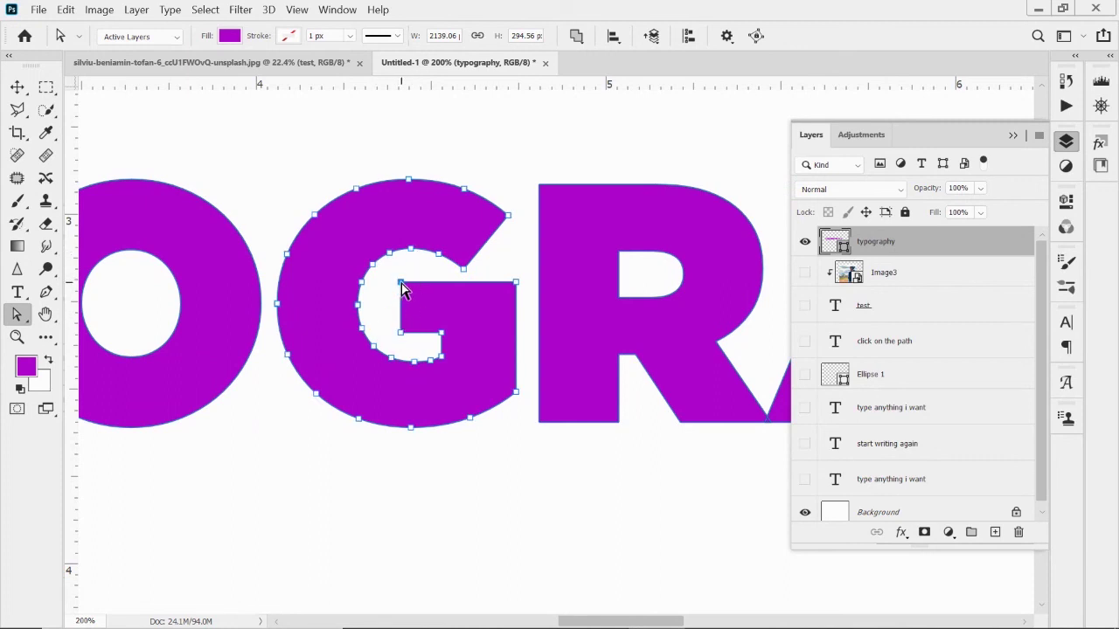
shift+click(401, 333)
key(Left)
key(Left)
key(Left)
key(Left)
key(Left)
key(Left)
key(Left)
key(Left)
key(Left)
key(Left)
key(Left)
key(Left)
key(Left)
key(Left)
key(Left)
key(Left)
key(Left)
key(Left)
key(Left)
key(Left)
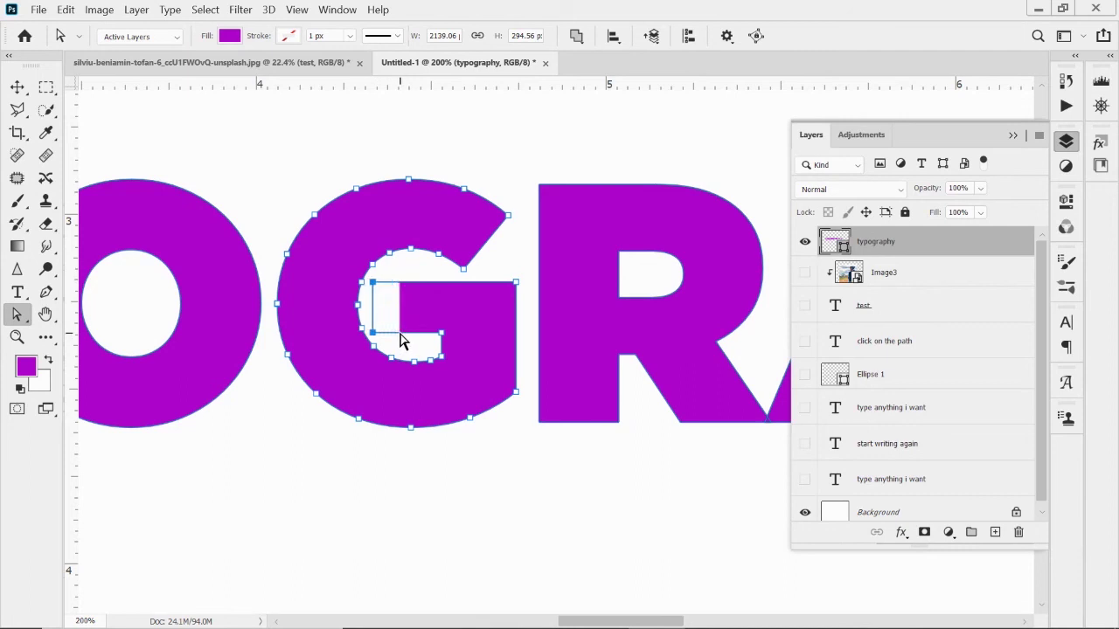
key(Left)
key(Left)
key(Left)
key(Left)
key(Left)
key(Left)
key(Left)
key(Left)
key(Left)
key(Left)
key(Left)
key(Left)
key(Left)
key(Left)
key(Left)
key(Left)
key(Left)
key(Left)
key(Left)
key(Left)
key(Left)
key(Left)
key(Left)
key(Left)
key(Left)
key(Left)
key(Left)
key(Left)
key(Left)
key(Left)
key(Left)
key(Left)
key(Left)
key(Left)
key(Left)
key(Left)
key(Left)
key(Left)
key(Left)
key(Left)
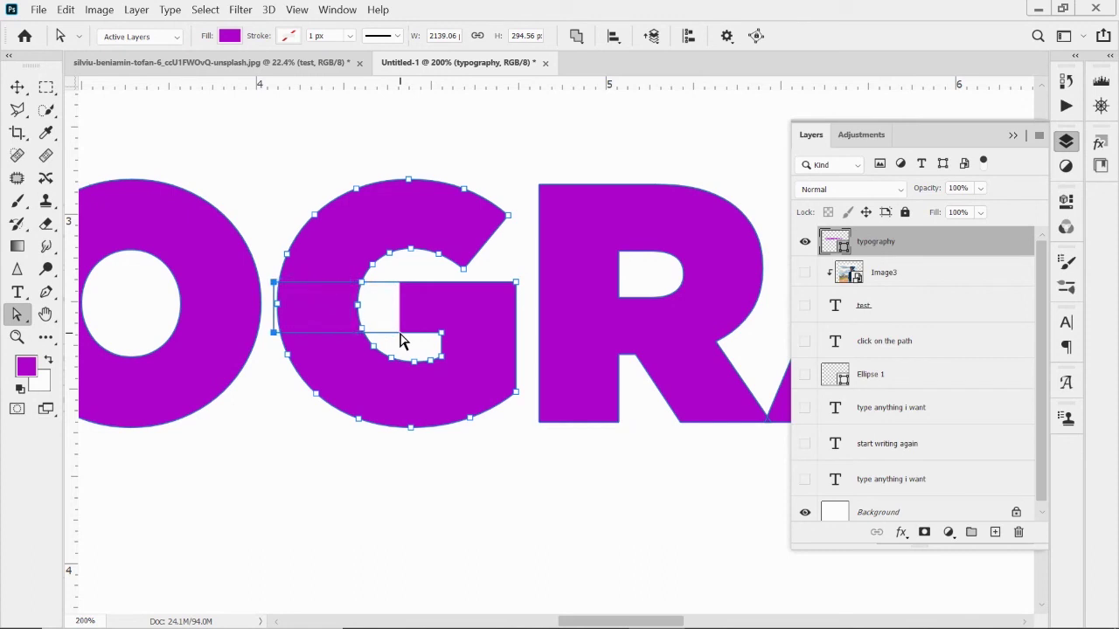
key(Left)
key(Left)
key(Left)
key(Left)
key(Left)
key(Left)
key(Left)
key(Left)
key(Left)
key(Left)
key(Left)
key(Left)
key(Left)
key(Left)
key(Left)
key(Left)
key(Left)
key(Left)
key(Left)
key(Left)
key(Left)
key(Left)
key(Left)
key(Left)
key(Left)
key(Left)
key(Left)
key(Left)
key(Left)
key(Left)
key(Left)
key(Left)
key(Left)
key(Left)
key(Left)
key(Left)
key(Left)
key(Left)
key(Left)
key(Left)
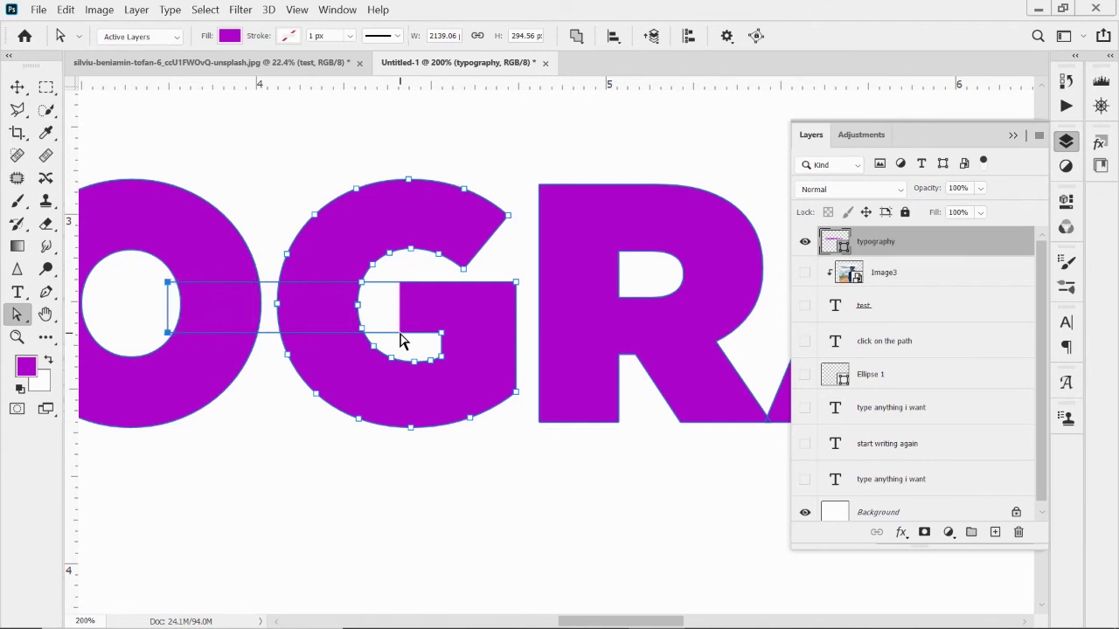
key(Left)
key(Left)
key(Left)
key(Left)
key(Left)
key(Left)
key(Left)
key(Left)
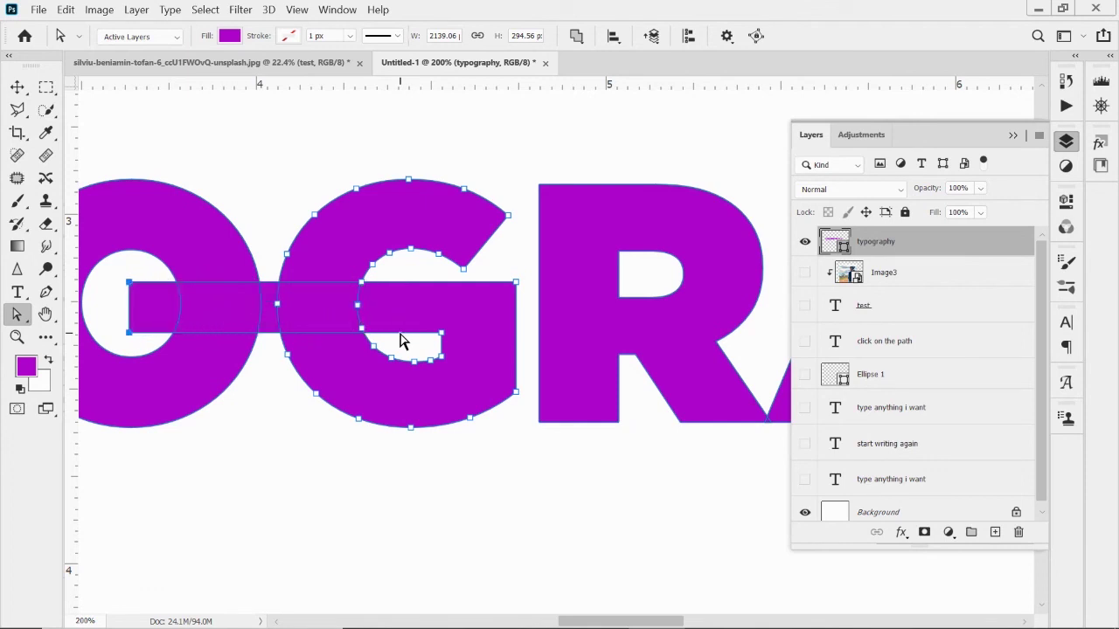
click(297, 164)
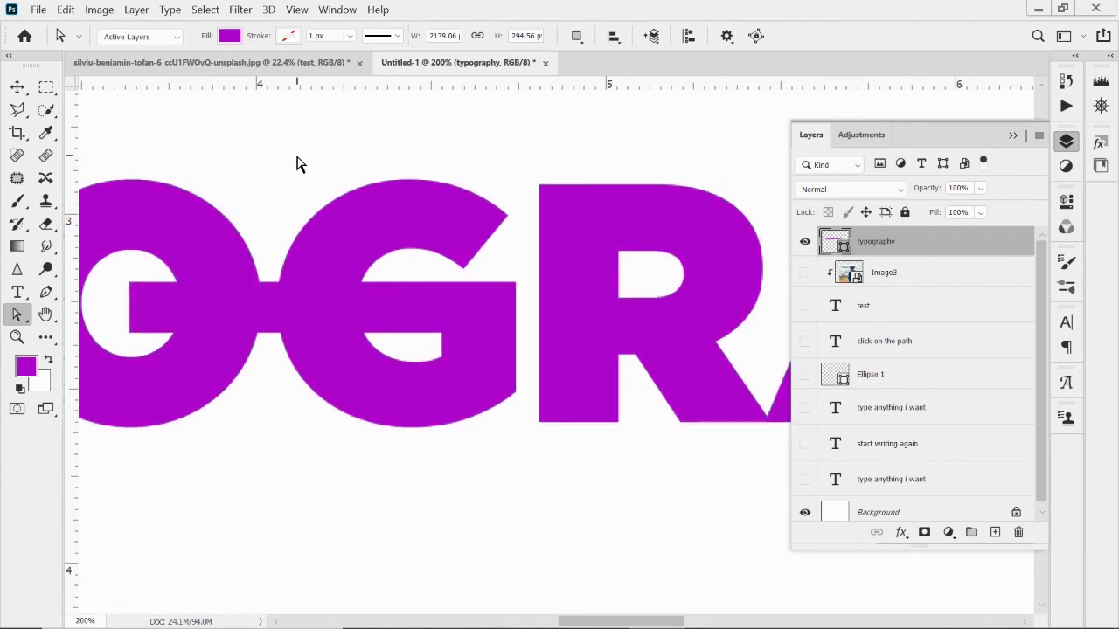
Lengthen the left stem of the letter H straight down by its two bottom anchor points, undoing a slanted first attempt.
drag(601, 144, 383, 141)
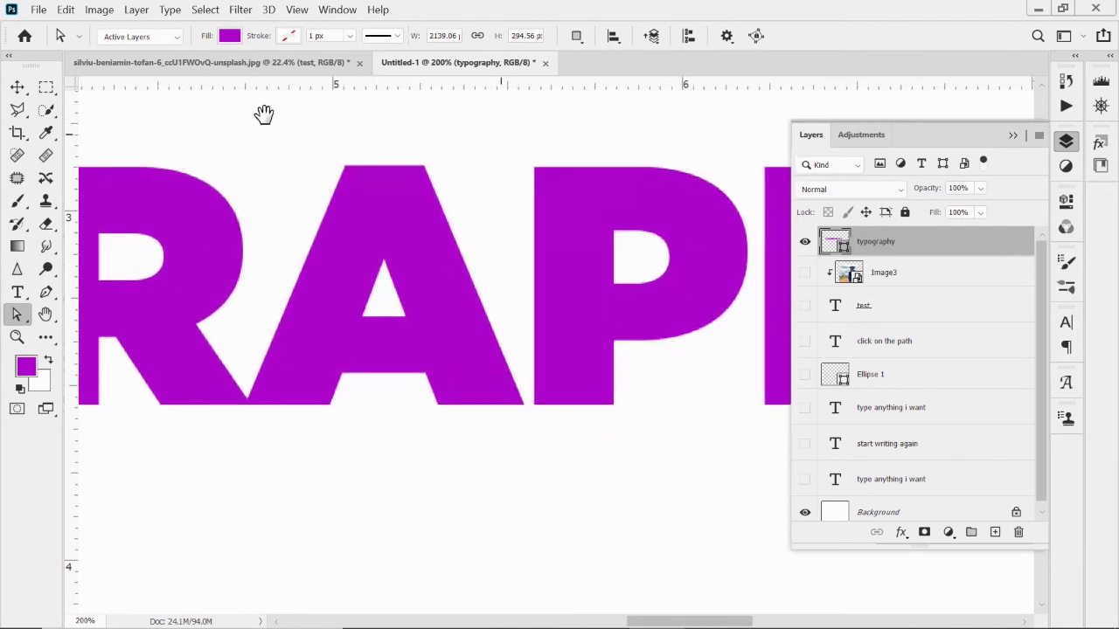
click(472, 382)
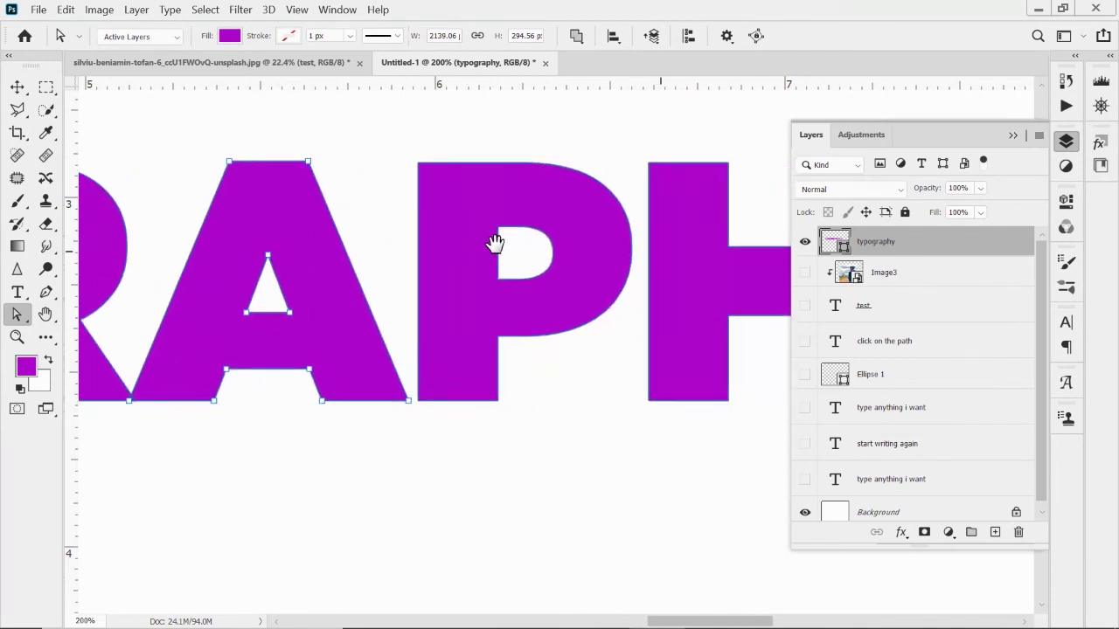
drag(652, 257, 495, 242)
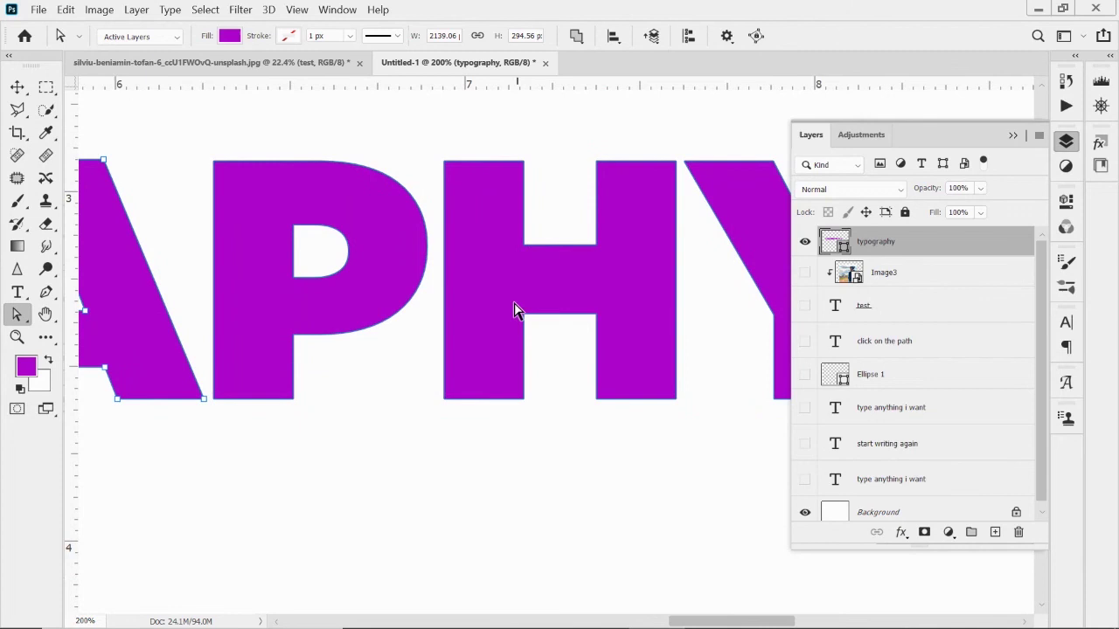
click(524, 400)
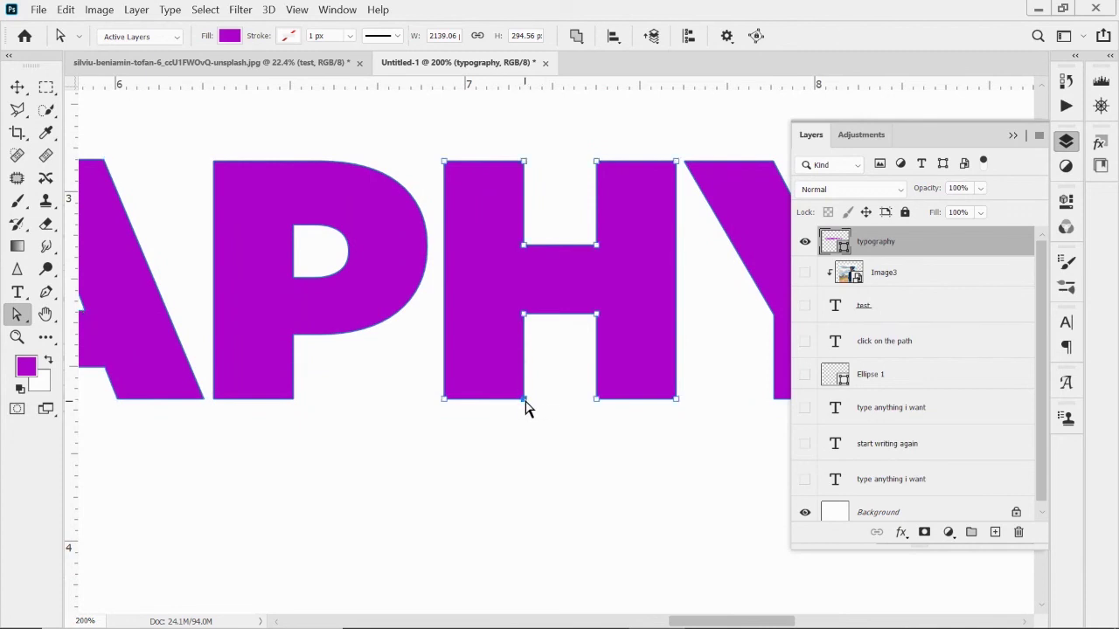
shift+click(444, 399)
drag(443, 402, 400, 448)
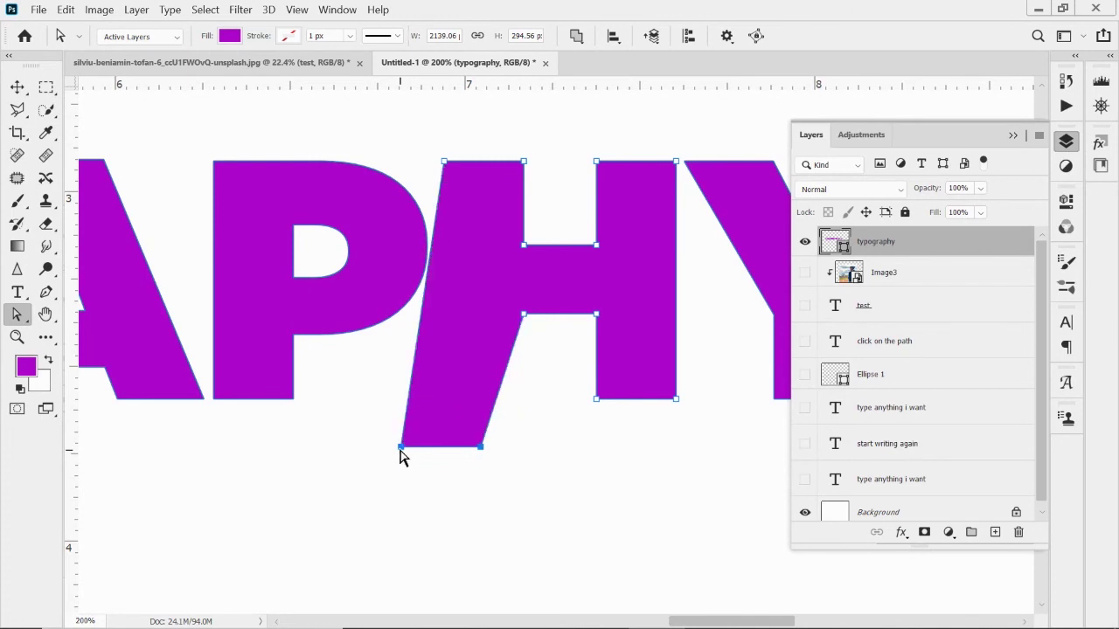
key(ctrl+z)
drag(443, 406, 443, 406)
key(ctrl+0)
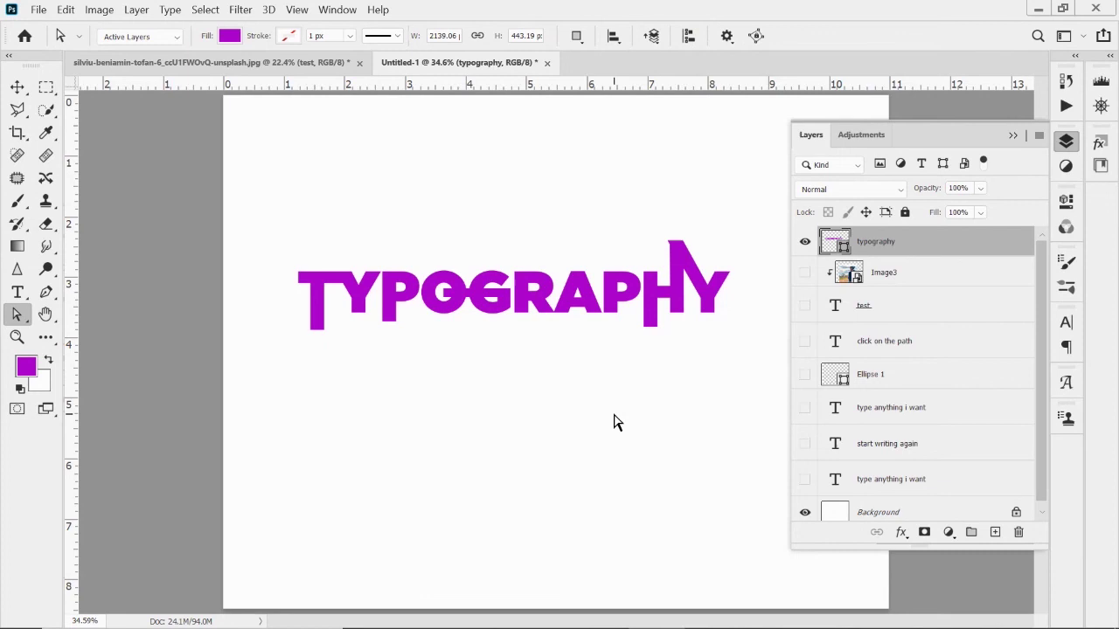